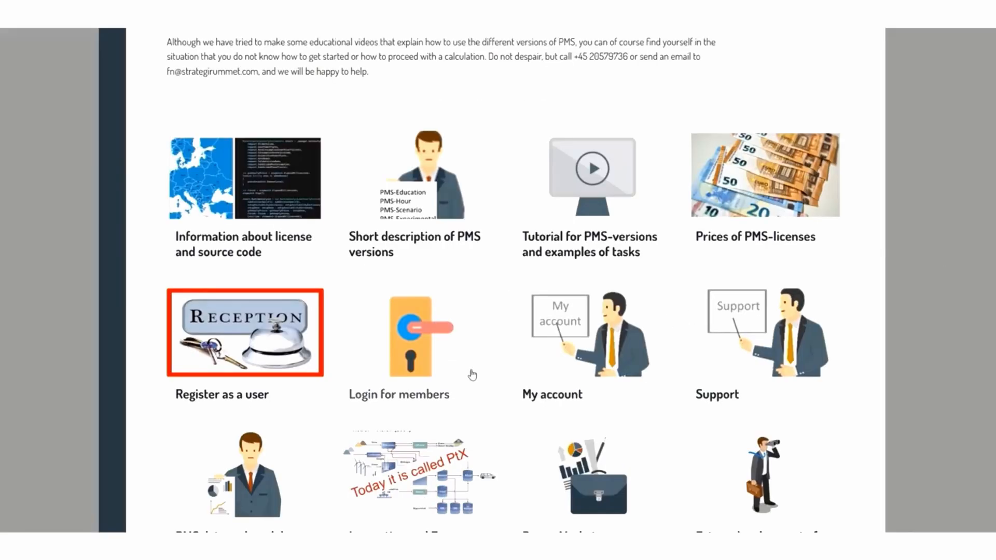
# - Open the education version (PMS-Education) of the Power Market Simulator from the members login page
pyautogui.click(415, 355)
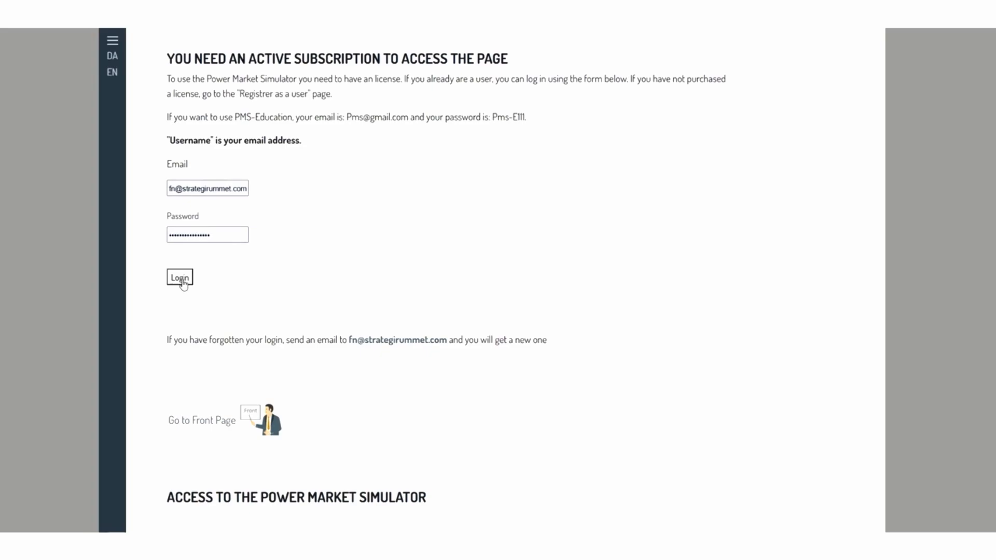
pyautogui.scroll(-4, 695, 338)
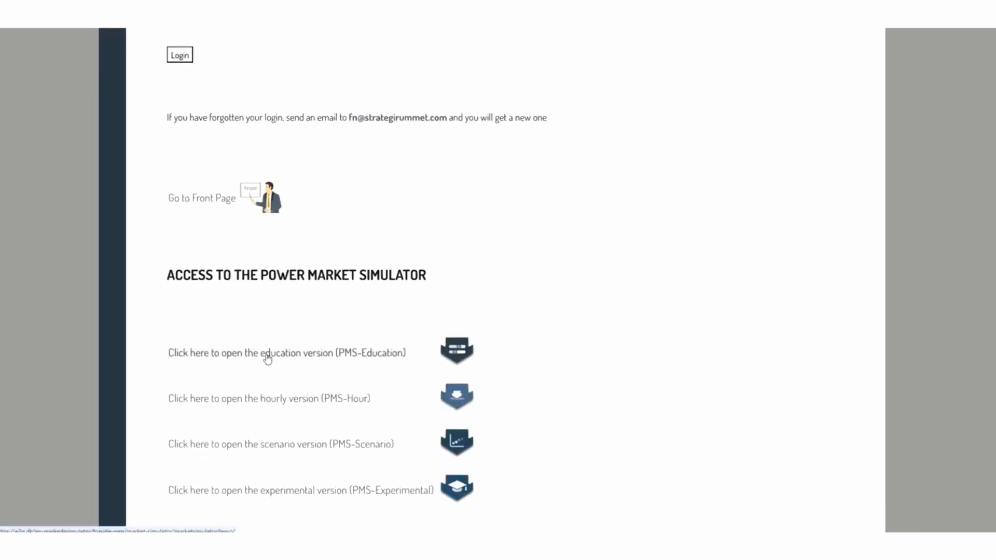
pyautogui.click(303, 357)
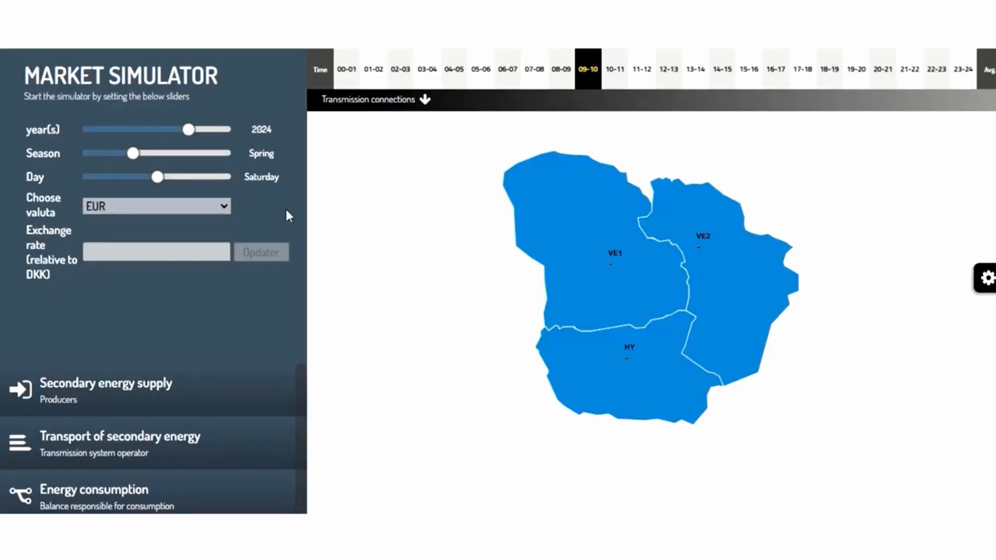
# - Set the simulation to a Winter Workday and select the 11-12 hour
pyautogui.moveTo(133, 154); pyautogui.dragTo(100, 155)
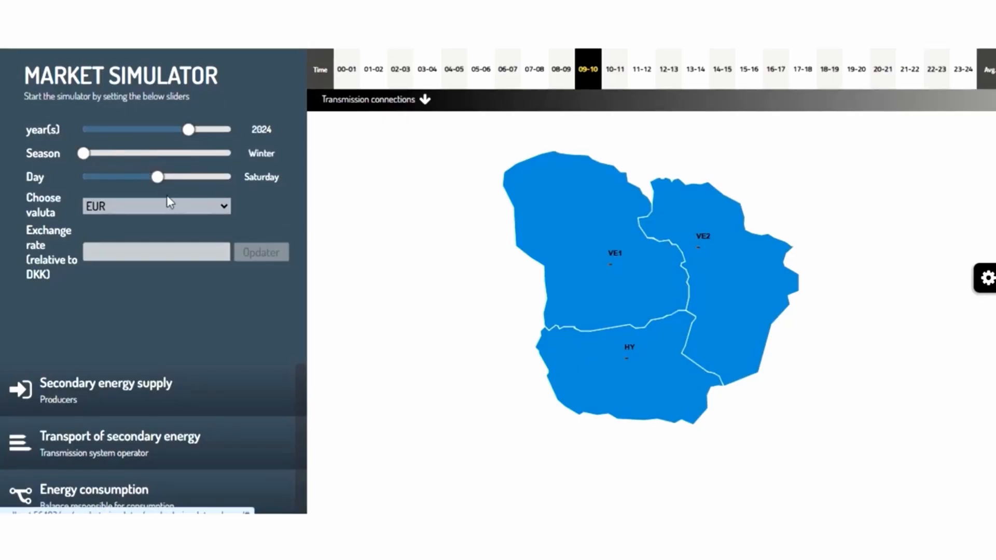
pyautogui.moveTo(157, 178); pyautogui.dragTo(105, 177)
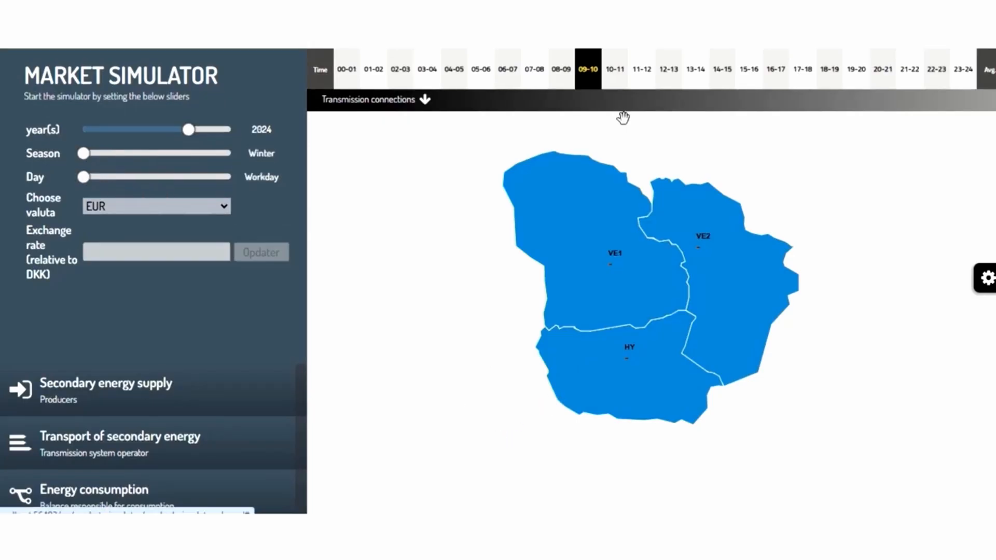
pyautogui.click(643, 75)
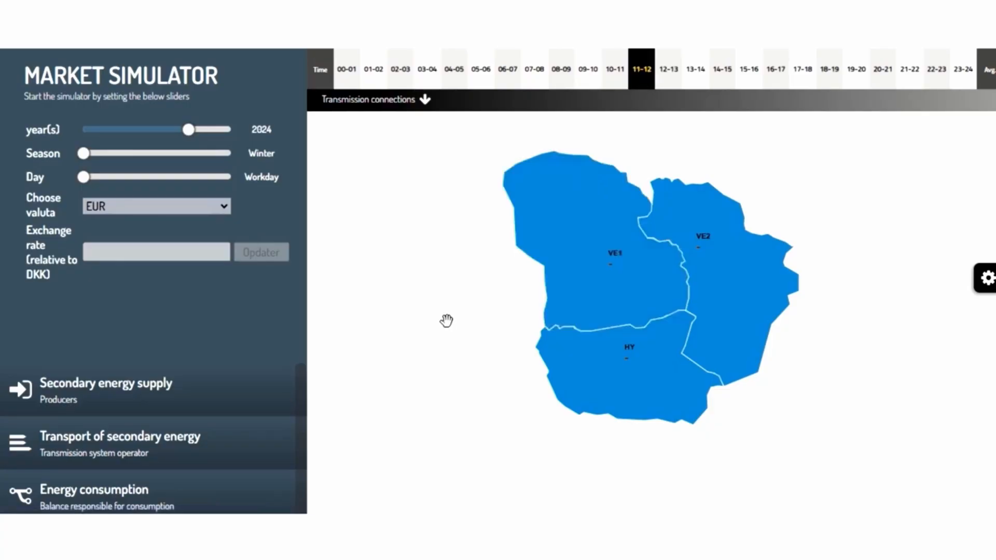
# - Select all three map areas VE1, VE2 and HY
pyautogui.click(593, 277)
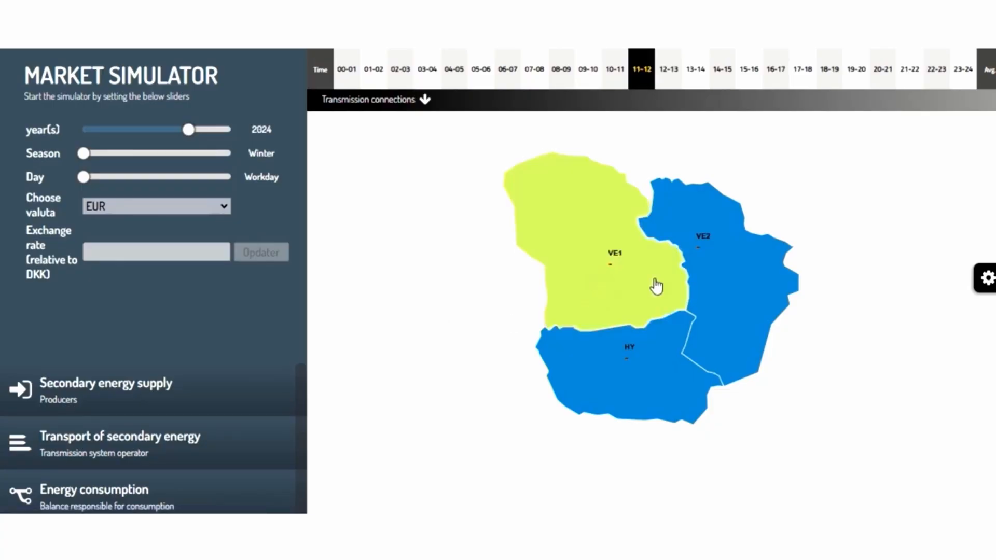
pyautogui.click(740, 293)
pyautogui.click(671, 360)
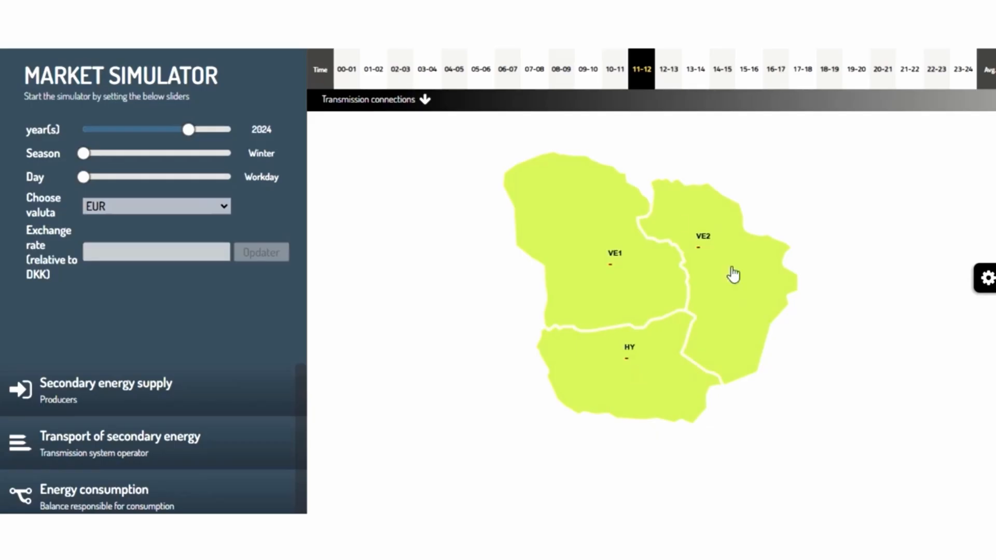
# - Calculate area prices from the settings panel, then close the panel
pyautogui.click(987, 279)
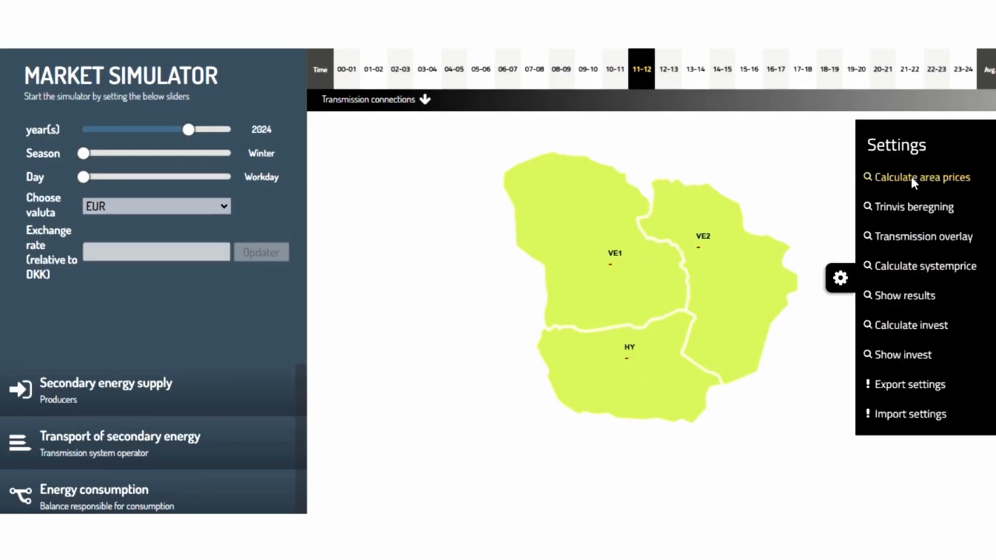
pyautogui.click(911, 176)
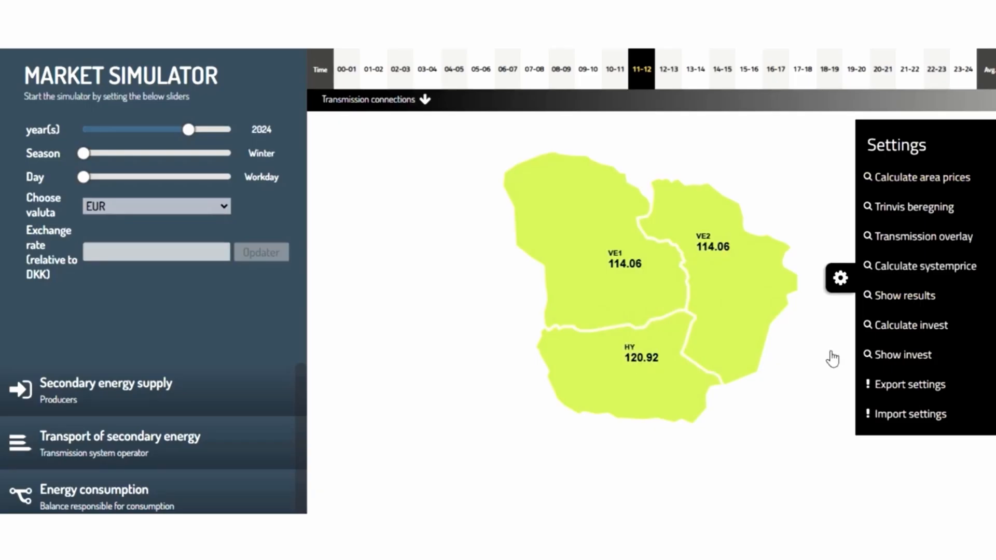
pyautogui.click(840, 278)
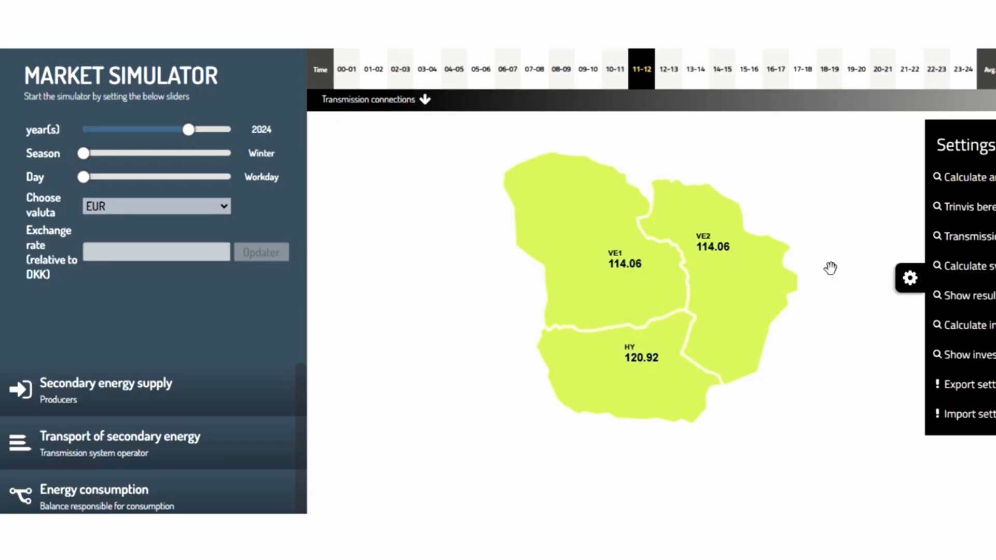
# - Inspect the supply curves of VE1 and VE2, including the details of the plants on each curve
pyautogui.click(590, 250)
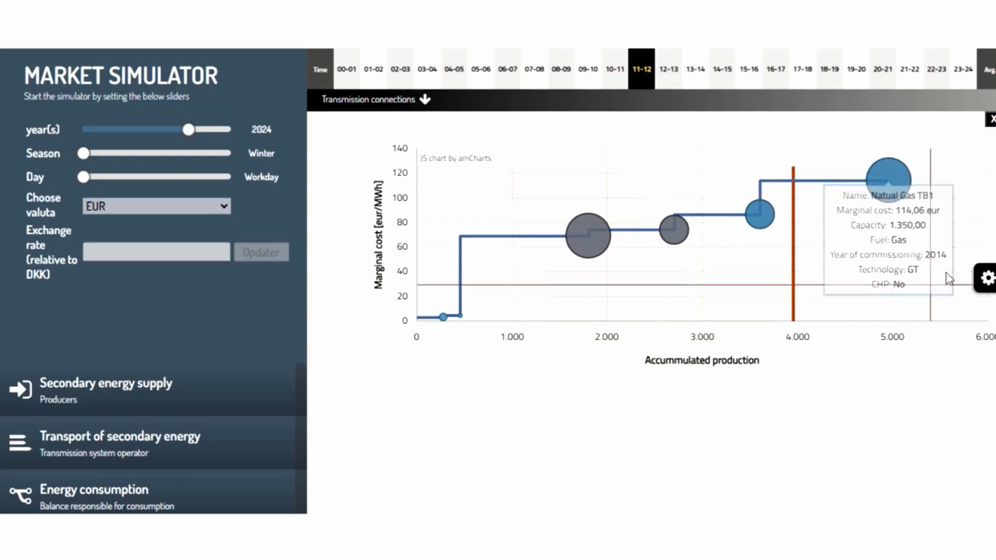
pyautogui.click(990, 123)
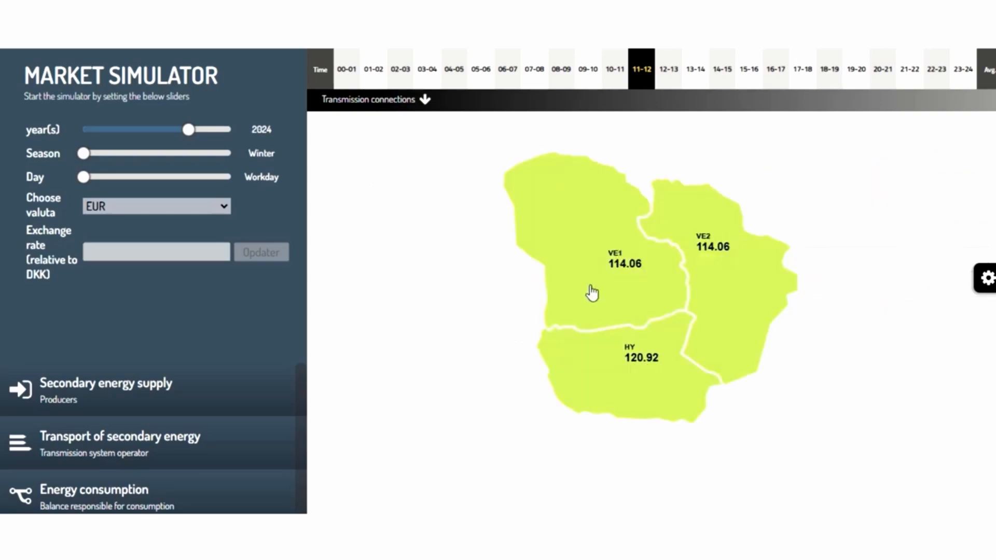
pyautogui.click(758, 280)
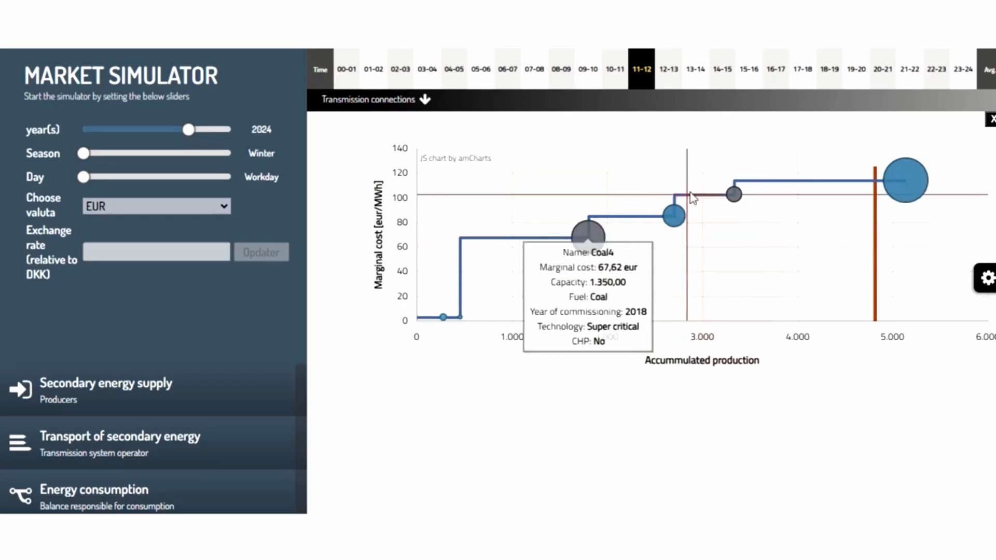
pyautogui.moveTo(745, 197)
pyautogui.moveTo(905, 181)
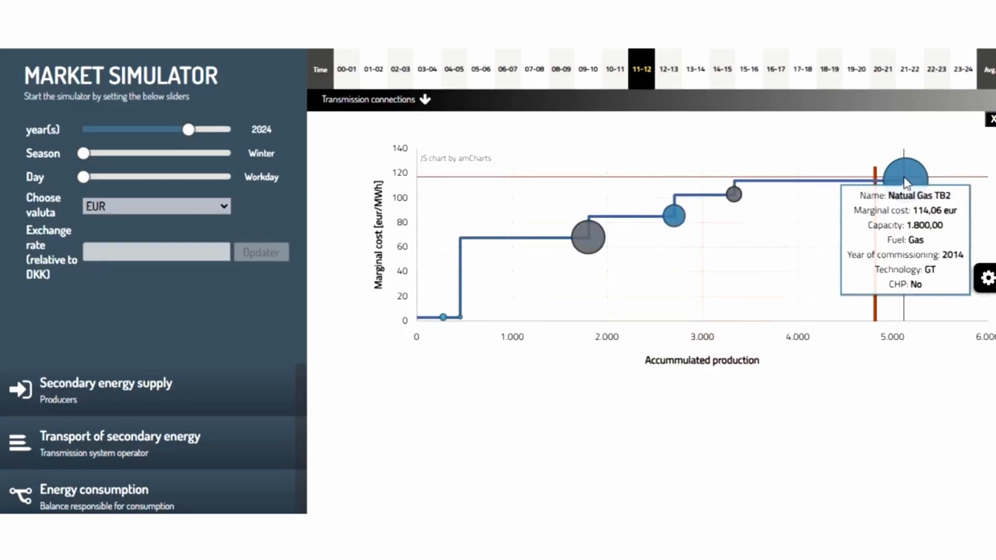
pyautogui.click(991, 119)
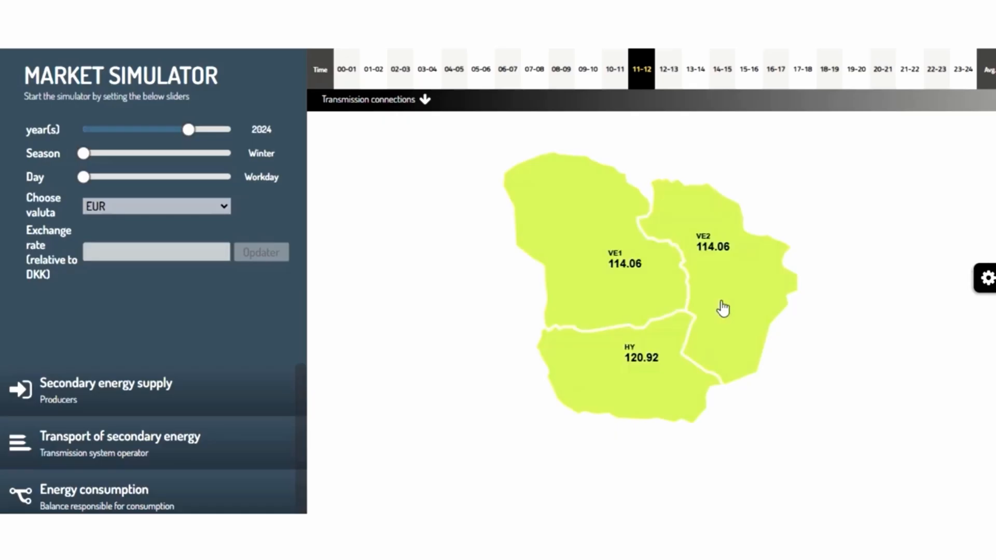
# - Inspect HY's supply curve and the details of its most expensive plant
pyautogui.click(635, 367)
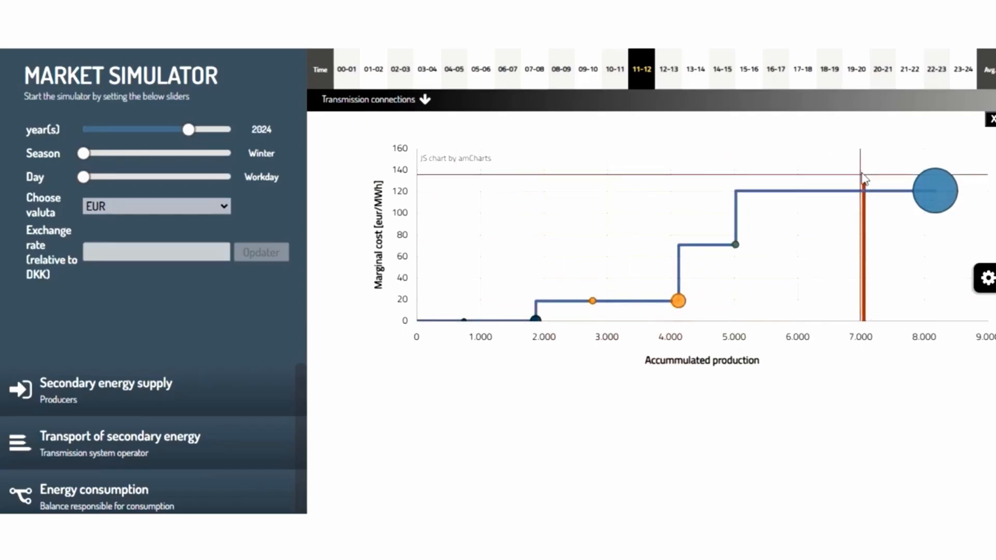
pyautogui.moveTo(947, 188)
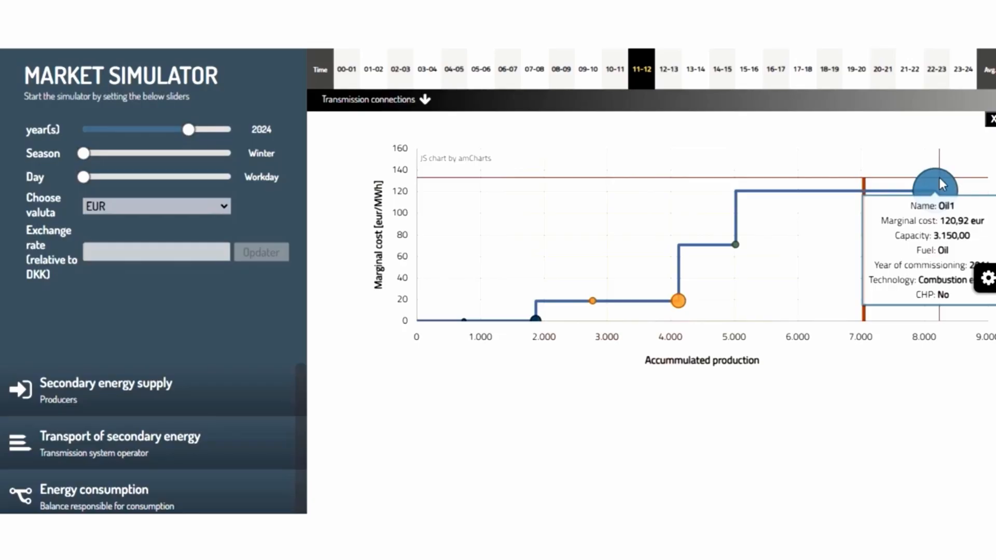
pyautogui.click(989, 125)
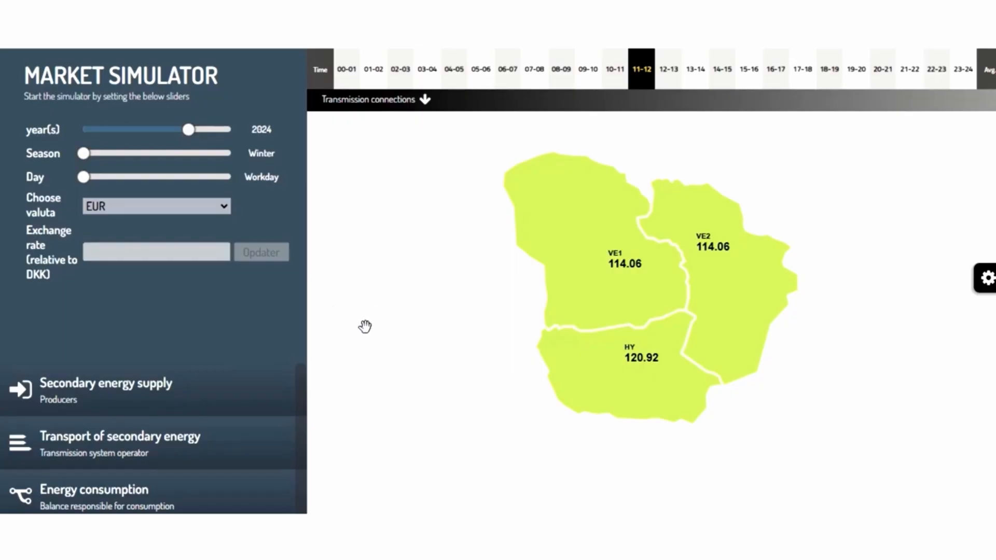
# - Raise wind energy availability to 100 % in the secondary energy supply's buying and selling energy settings
pyautogui.click(83, 395)
pyautogui.scroll(-1, 116, 403)
pyautogui.scroll(-1, 83, 483)
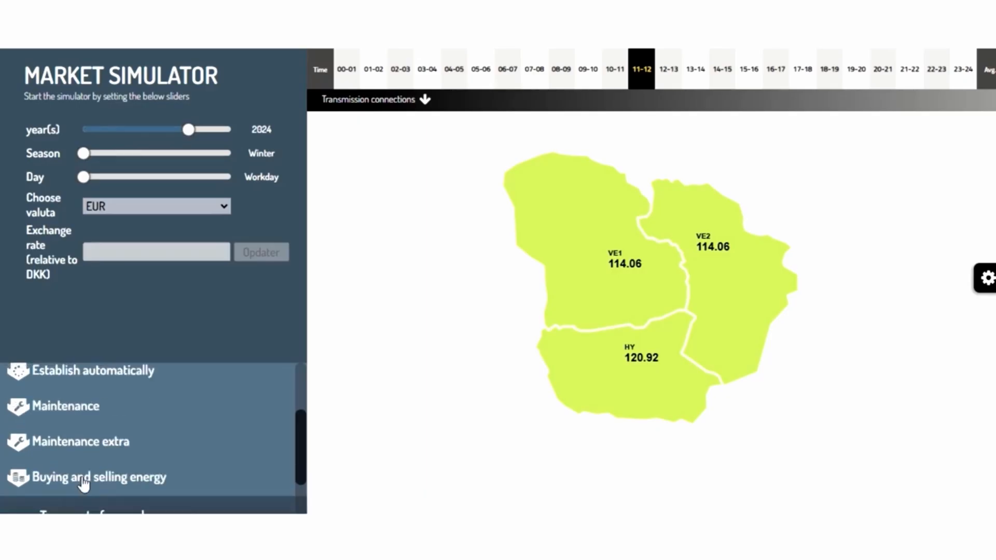
pyautogui.click(83, 483)
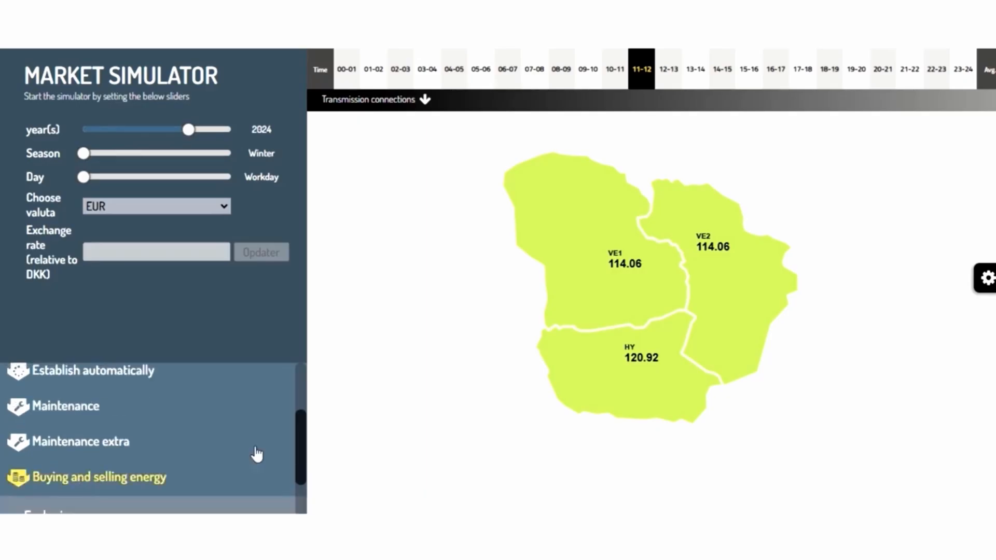
pyautogui.moveTo(302, 397); pyautogui.dragTo(302, 407)
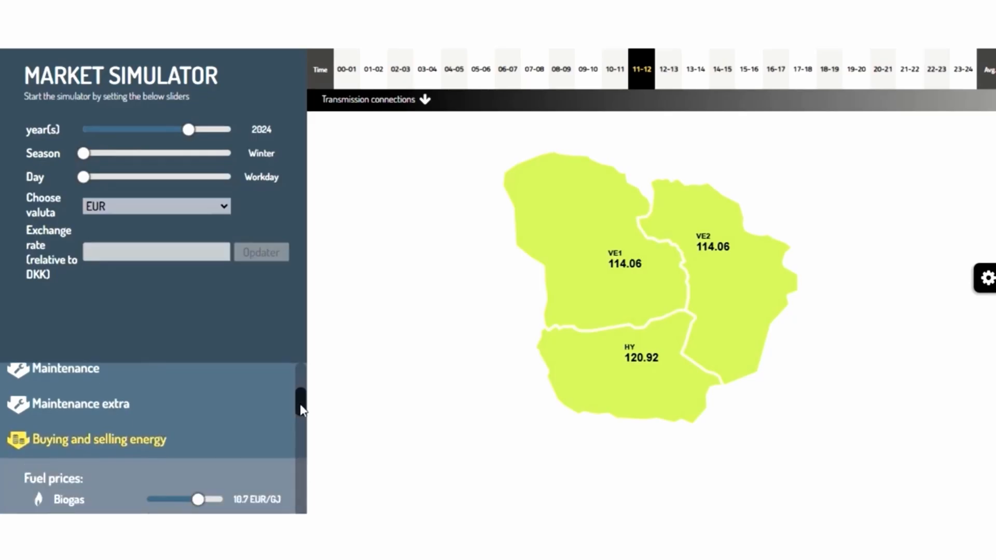
pyautogui.scroll(-1, 299, 408)
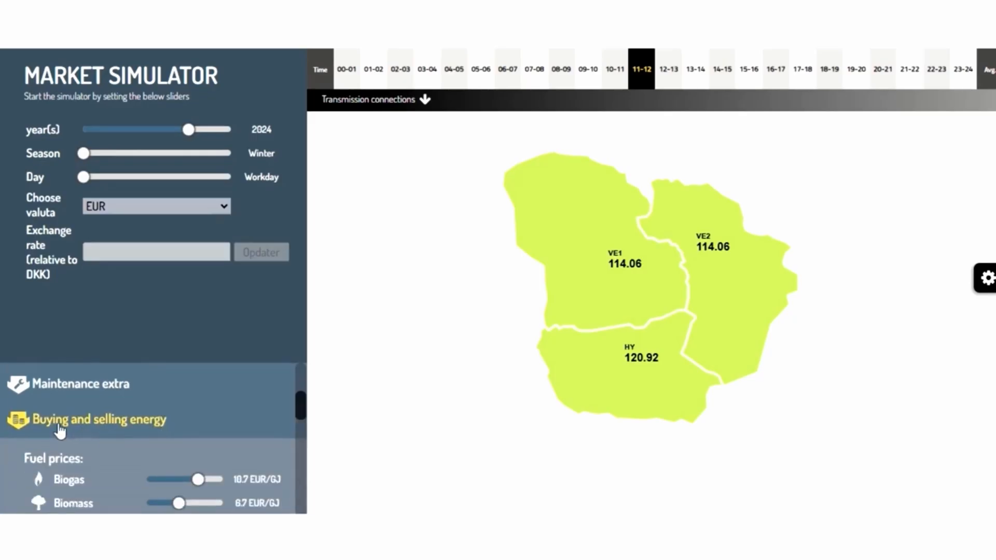
pyautogui.moveTo(298, 406); pyautogui.dragTo(310, 421)
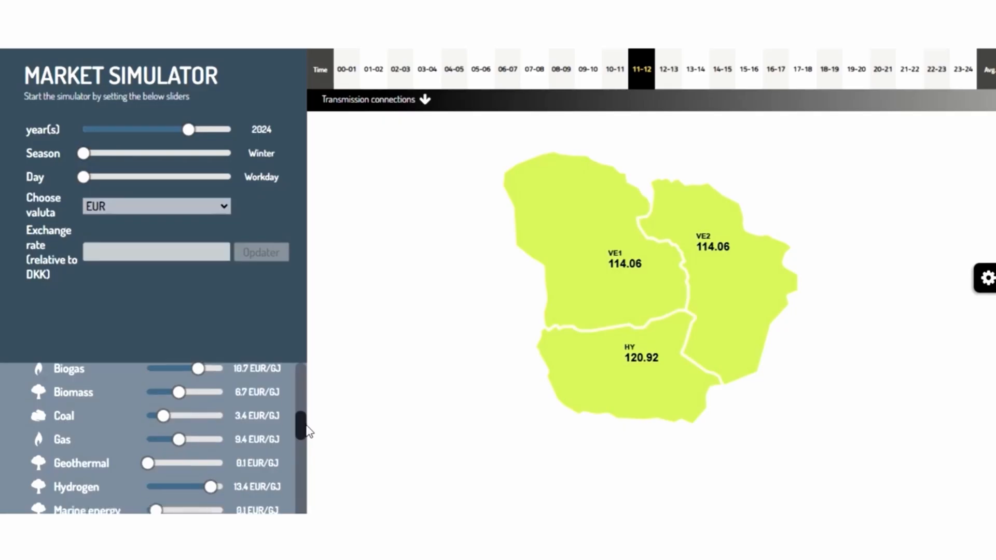
pyautogui.moveTo(305, 424); pyautogui.dragTo(322, 482)
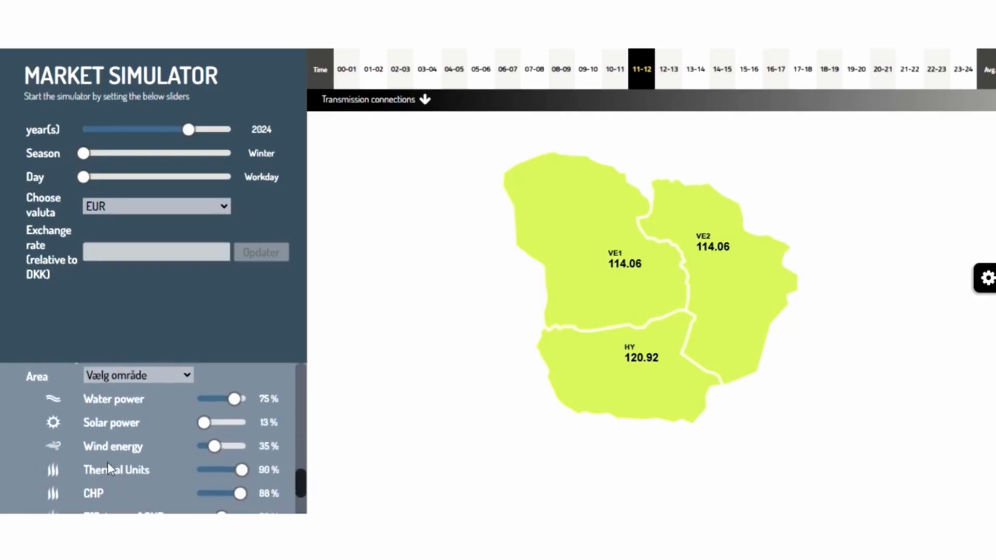
pyautogui.moveTo(214, 447); pyautogui.dragTo(246, 447)
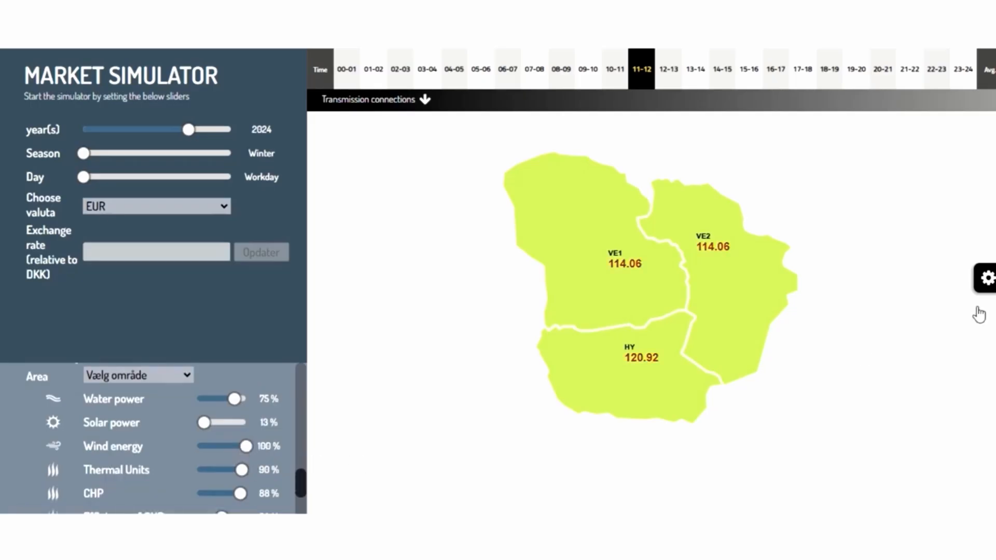
# - Recalculate the area prices and close the settings panel
pyautogui.click(984, 278)
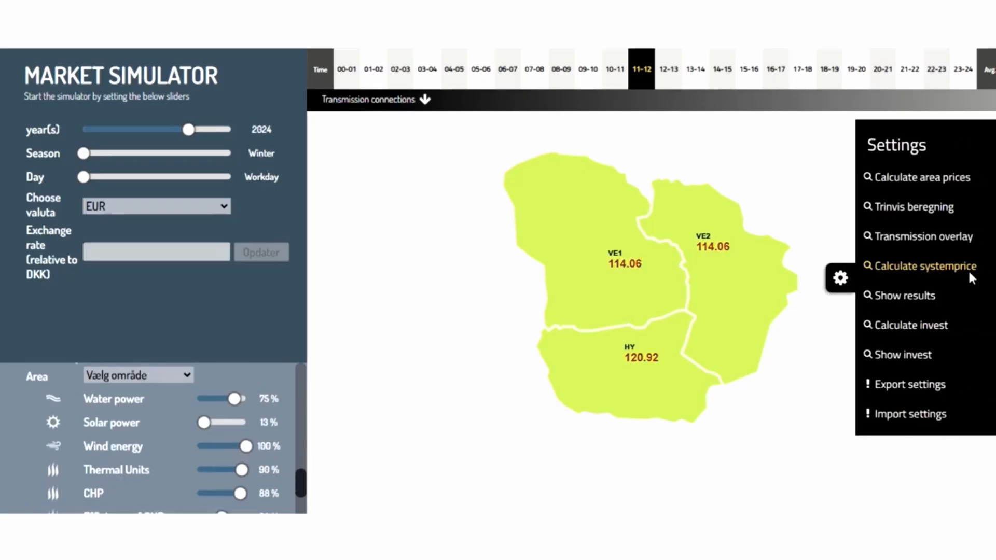
pyautogui.click(911, 179)
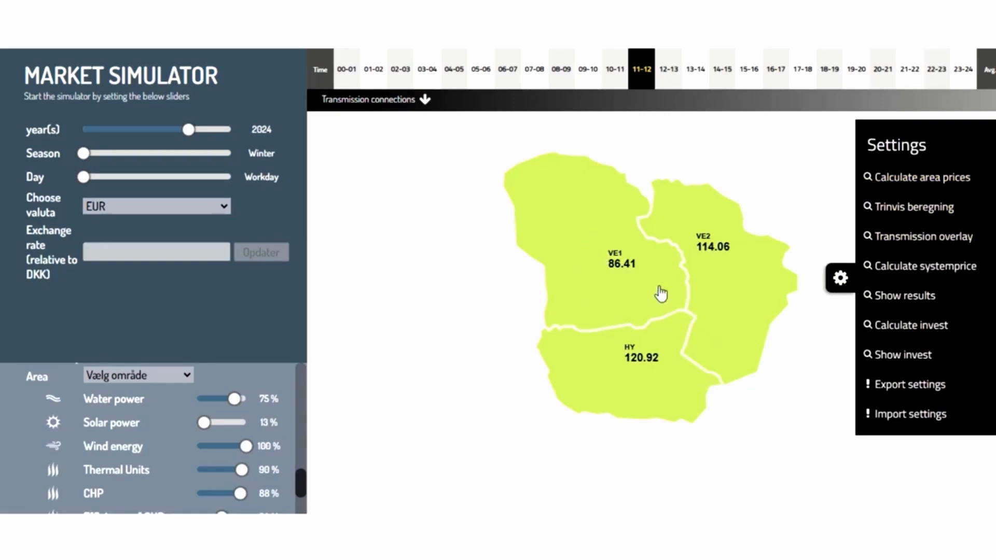
pyautogui.click(840, 279)
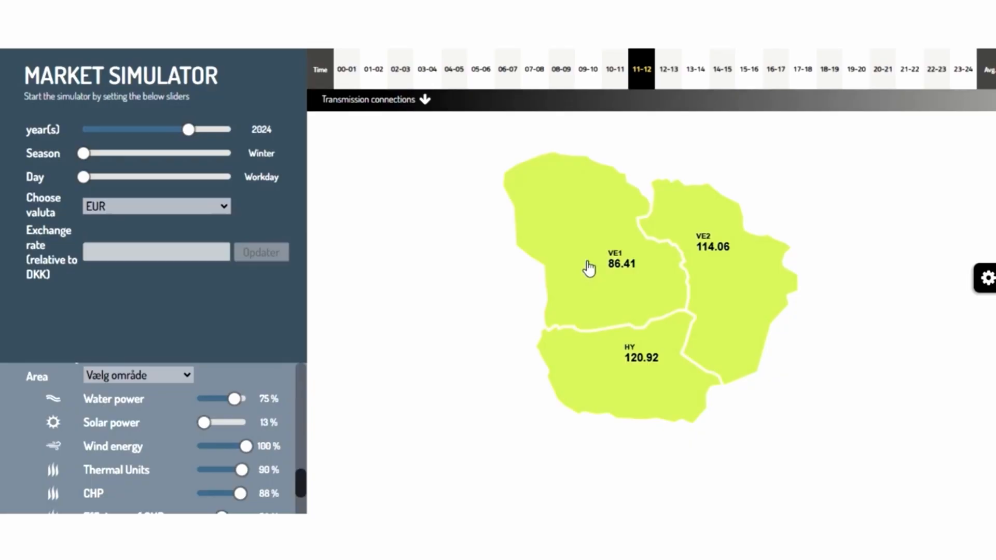
# - Examine VE1's updated supply curve and the details of its wind and gas plants
pyautogui.click(589, 268)
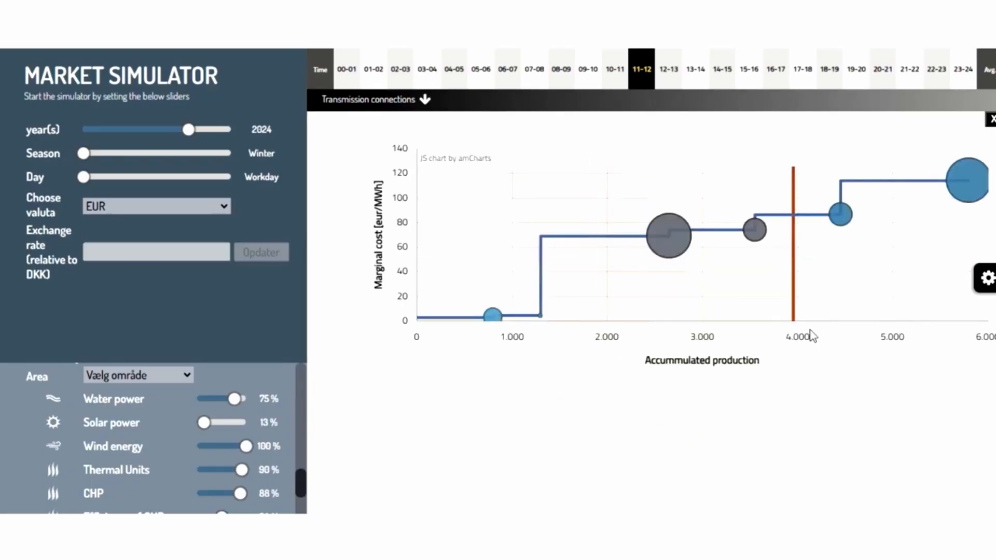
pyautogui.moveTo(965, 175)
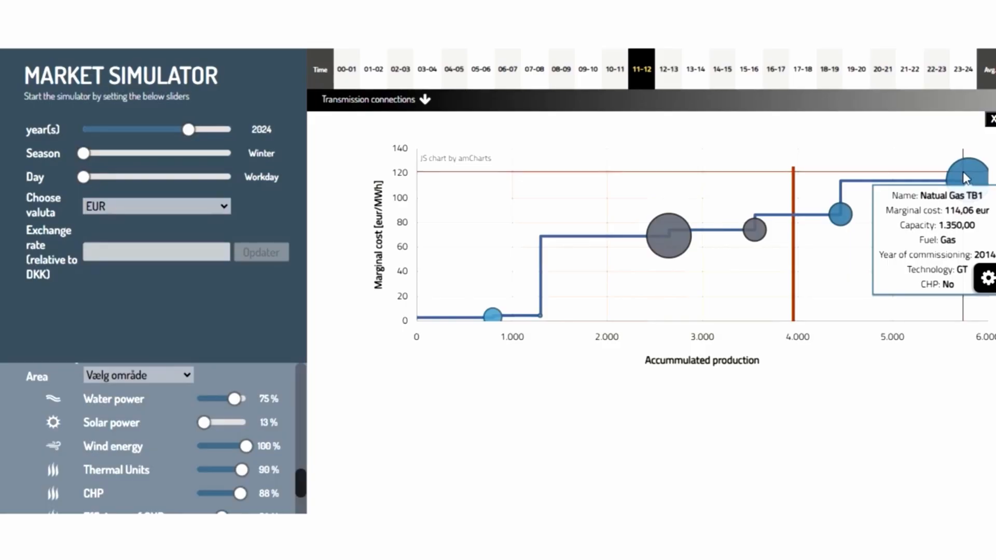
pyautogui.moveTo(841, 217)
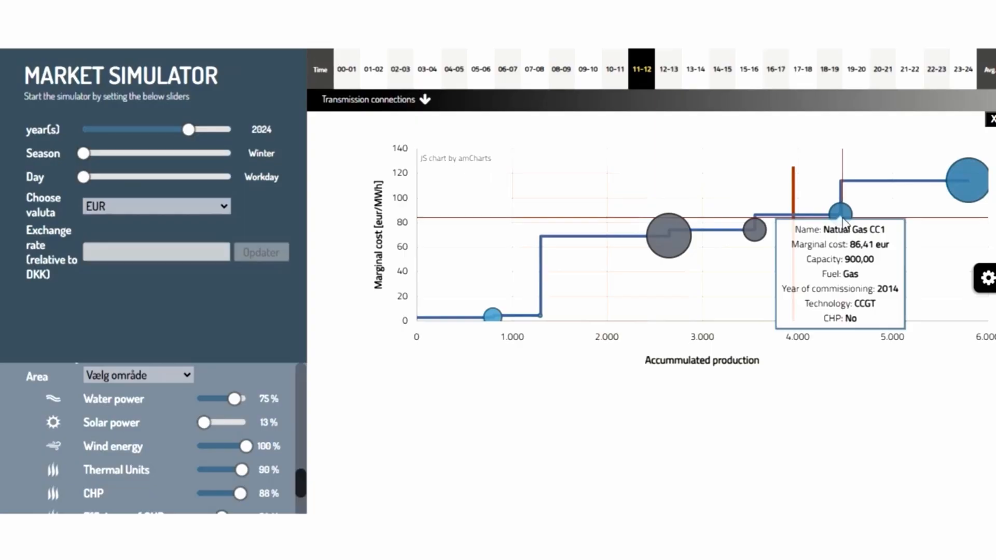
pyautogui.moveTo(495, 320)
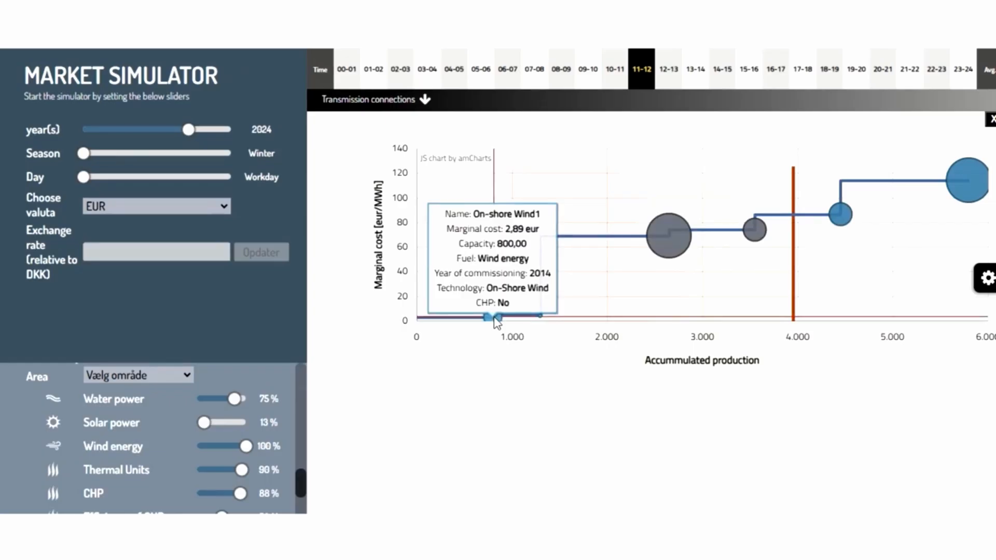
pyautogui.moveTo(544, 322)
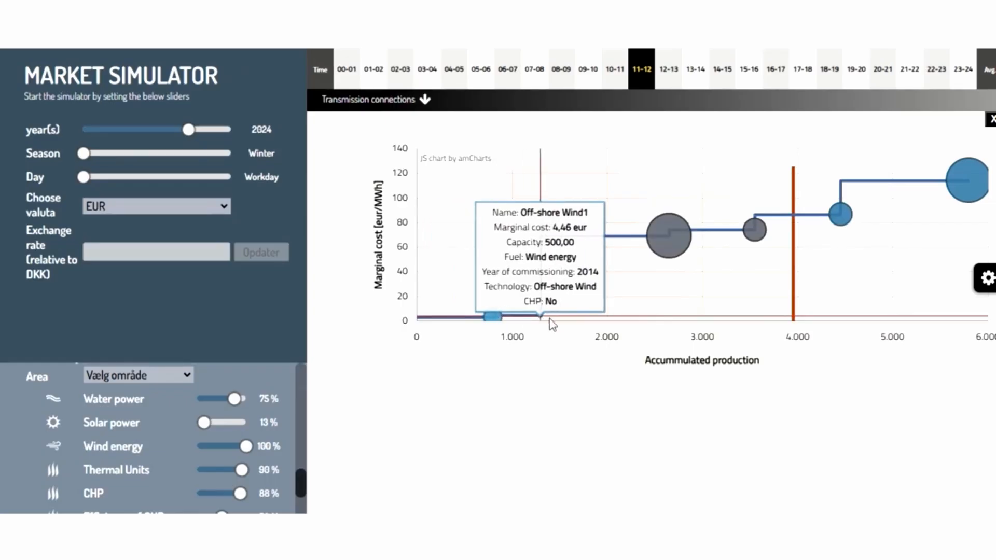
pyautogui.moveTo(748, 238)
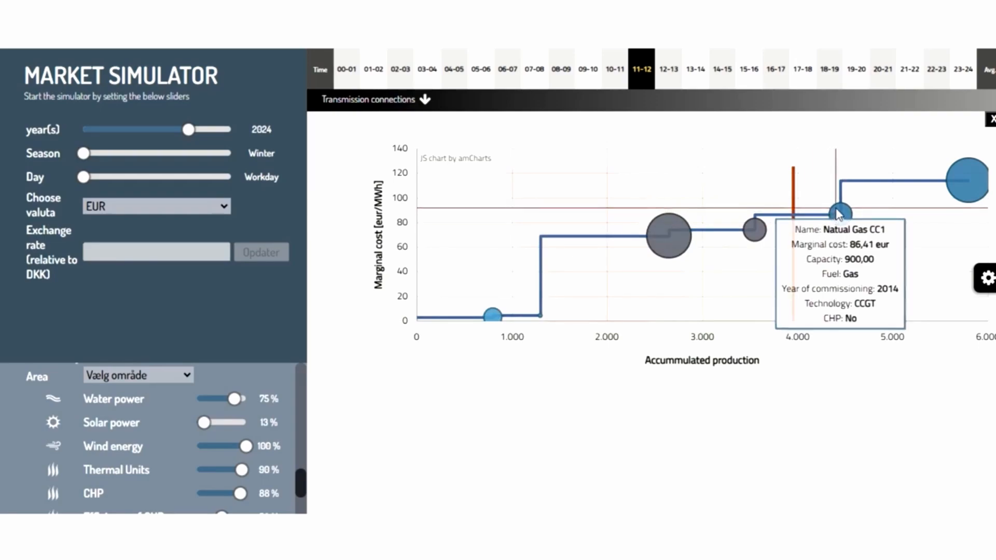
# - Examine the updated supply curves of VE2 and HY and the details of their most expensive plants
pyautogui.click(991, 119)
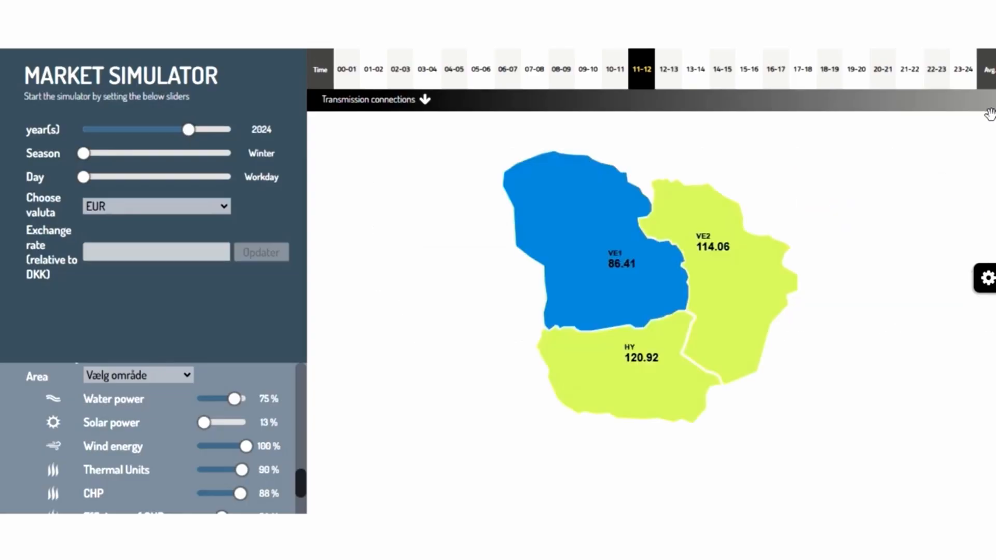
pyautogui.click(719, 288)
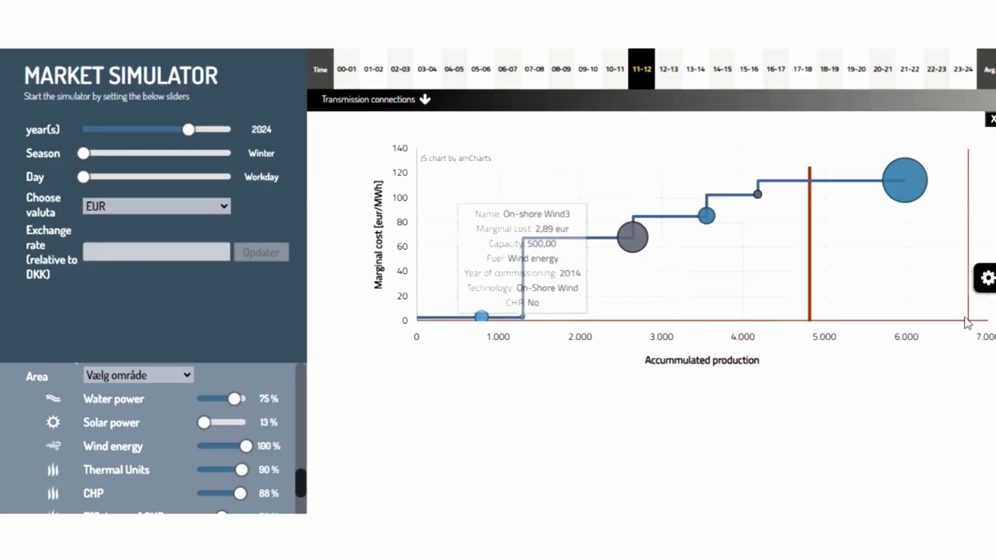
pyautogui.moveTo(902, 180)
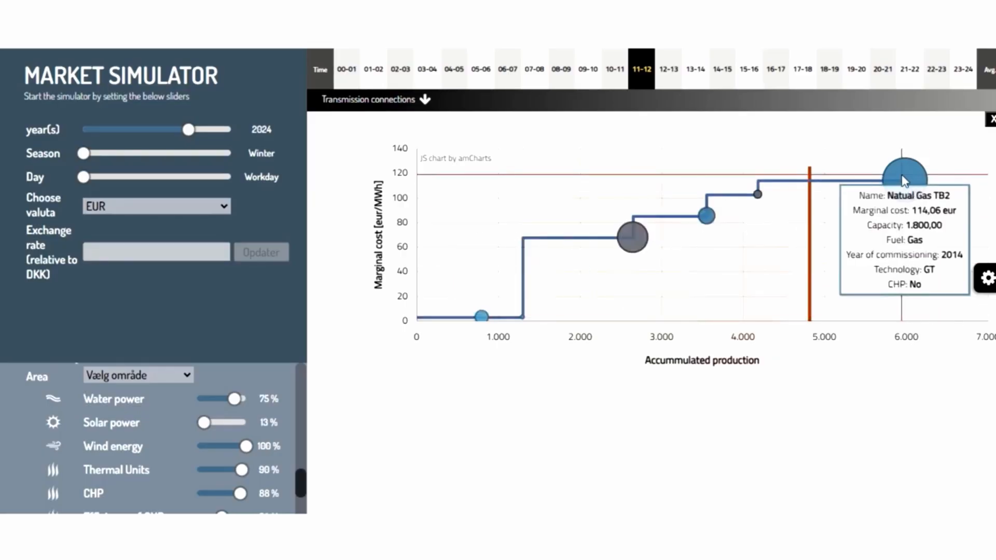
pyautogui.click(990, 120)
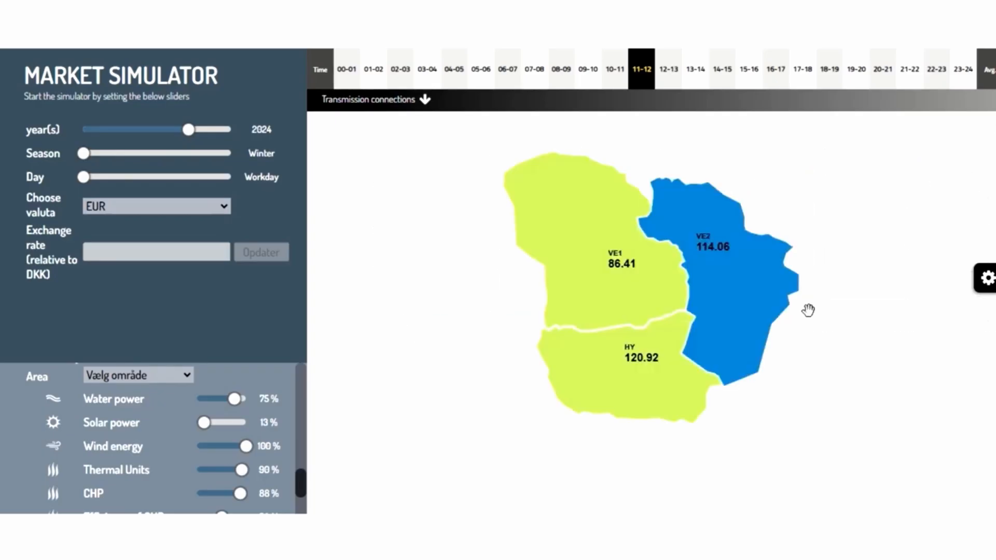
pyautogui.click(630, 378)
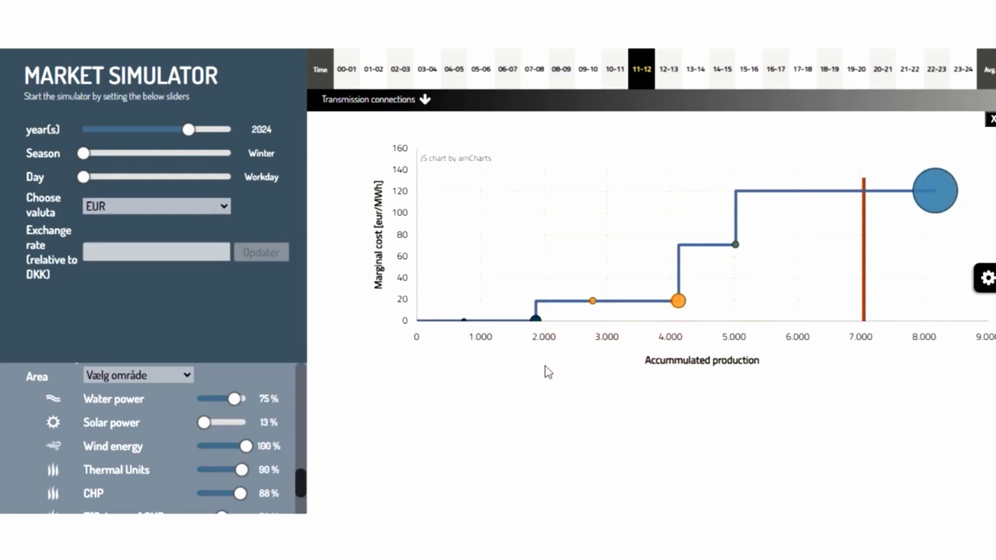
pyautogui.moveTo(929, 193)
pyautogui.click(990, 120)
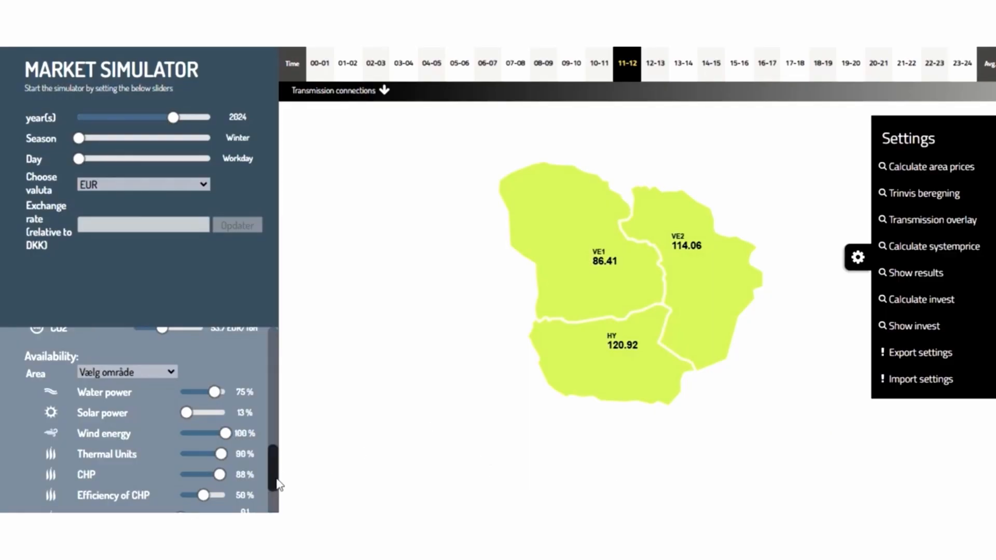
# - Open the form for establishing a new unit, name it Solar and place it in area VE1
pyautogui.moveTo(270, 476); pyautogui.dragTo(273, 353)
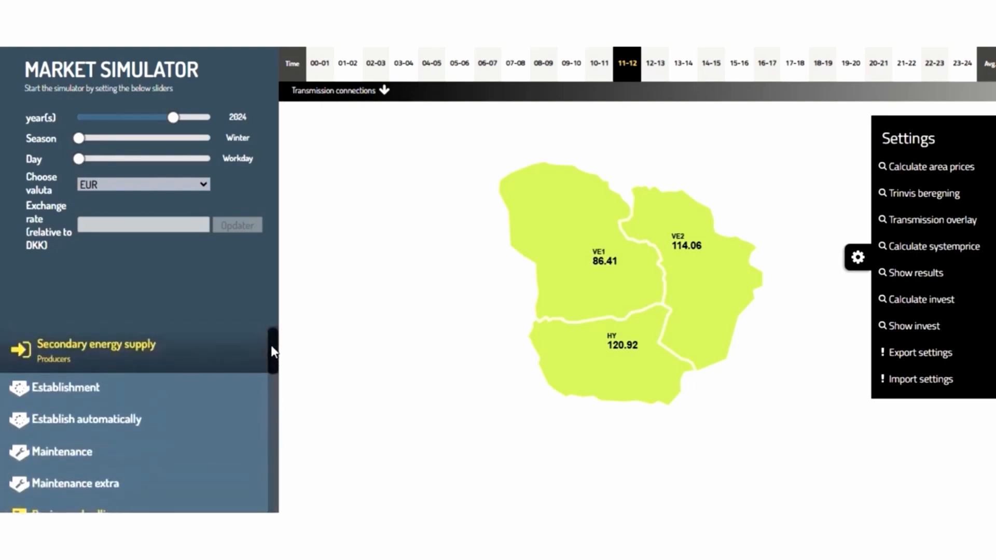
pyautogui.click(50, 394)
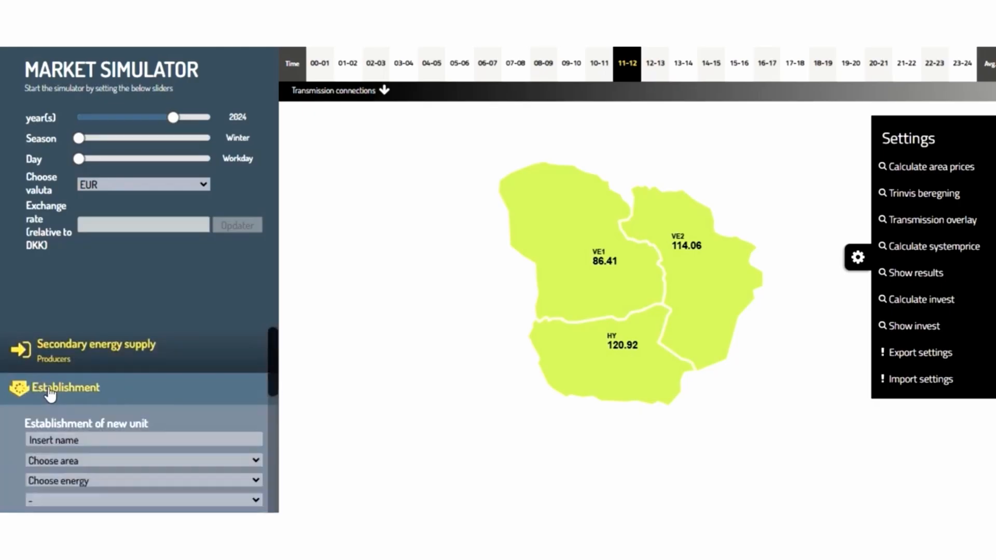
pyautogui.moveTo(276, 389); pyautogui.dragTo(273, 407)
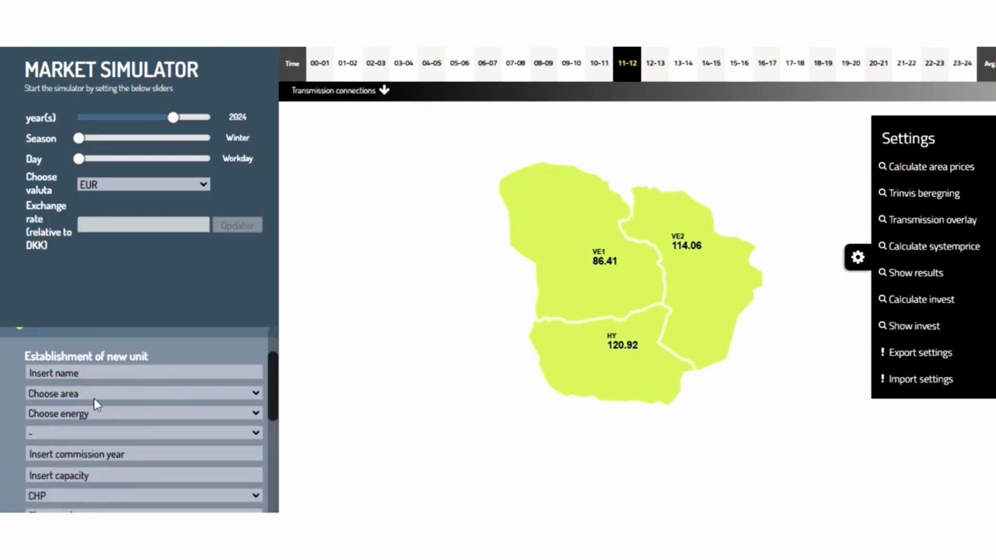
pyautogui.click(55, 372)
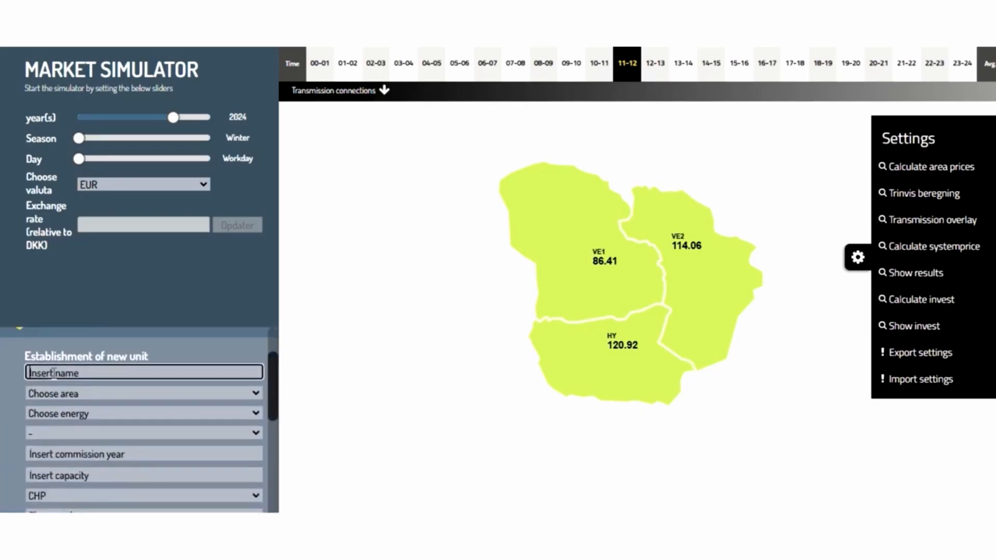
pyautogui.write('Solar')
pyautogui.click(253, 394)
pyautogui.click(88, 426)
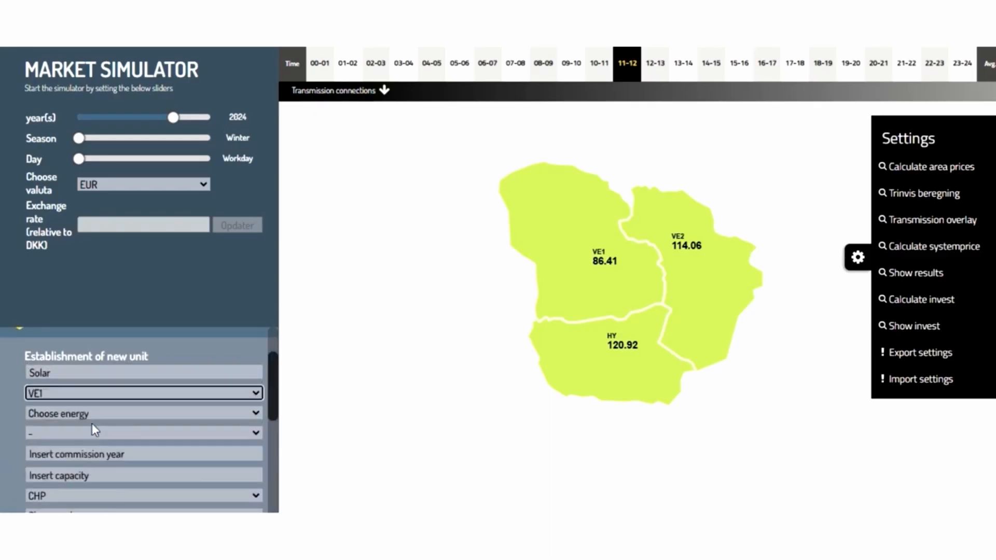
# - Set the new unit's energy to Solar power and its technology to PV
pyautogui.click(94, 417)
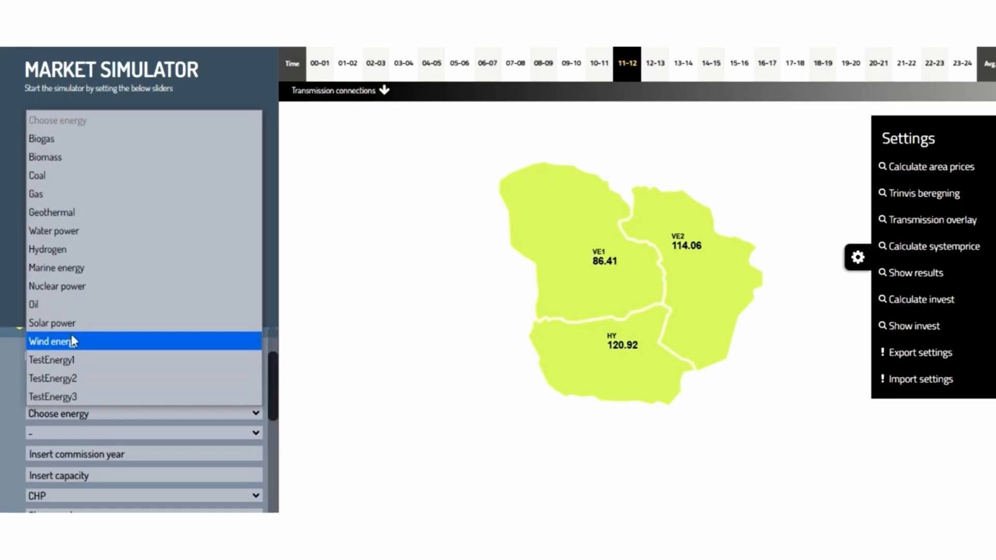
pyautogui.click(54, 323)
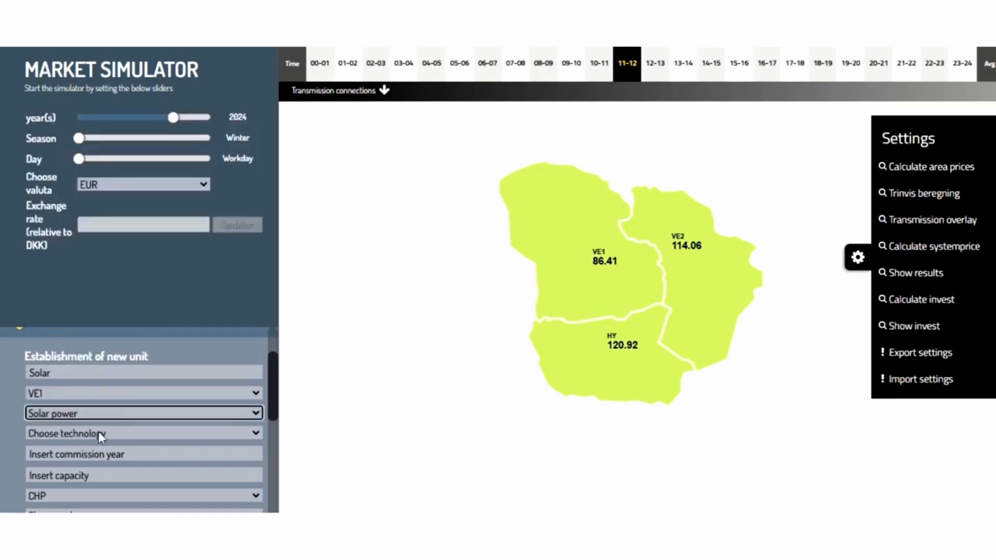
pyautogui.click(98, 432)
pyautogui.click(63, 506)
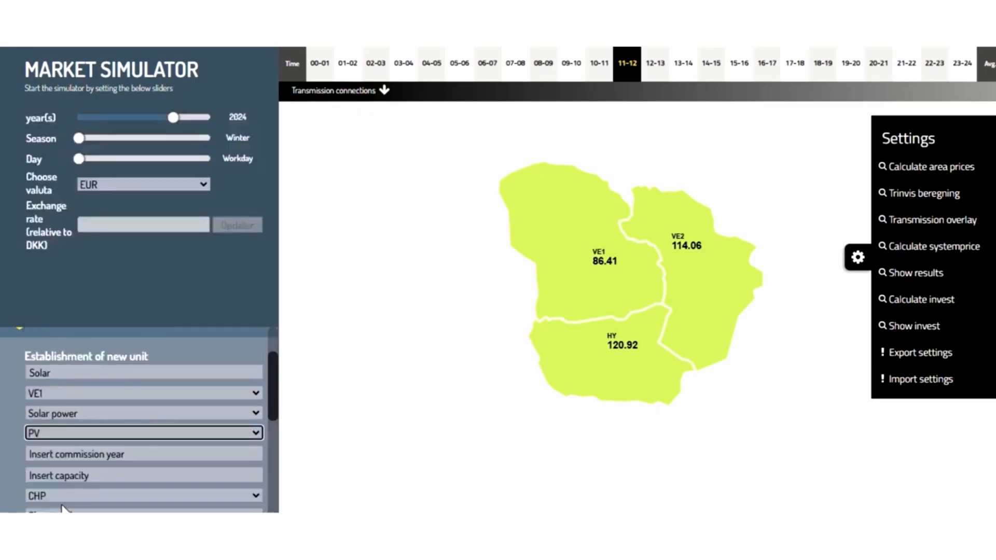
pyautogui.scroll(-1, 104, 465)
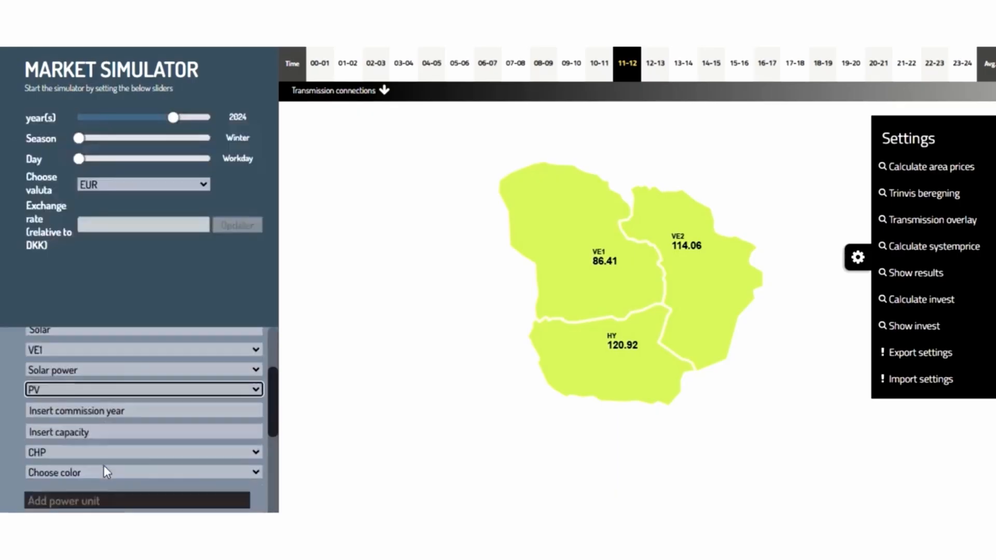
# - Enter 2020 as the unit's commission year and 1000 as its capacity
pyautogui.click(70, 411)
pyautogui.write('2020')
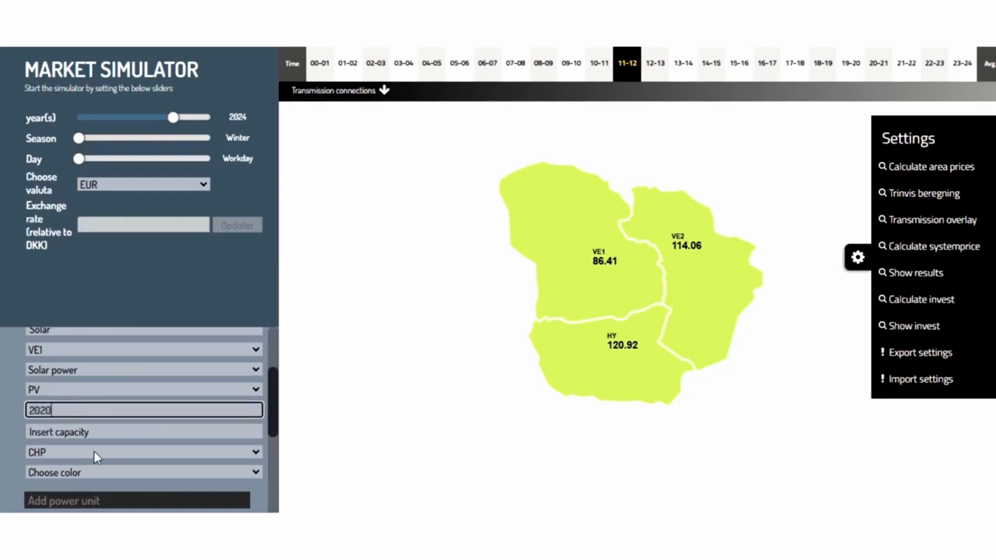
pyautogui.click(85, 432)
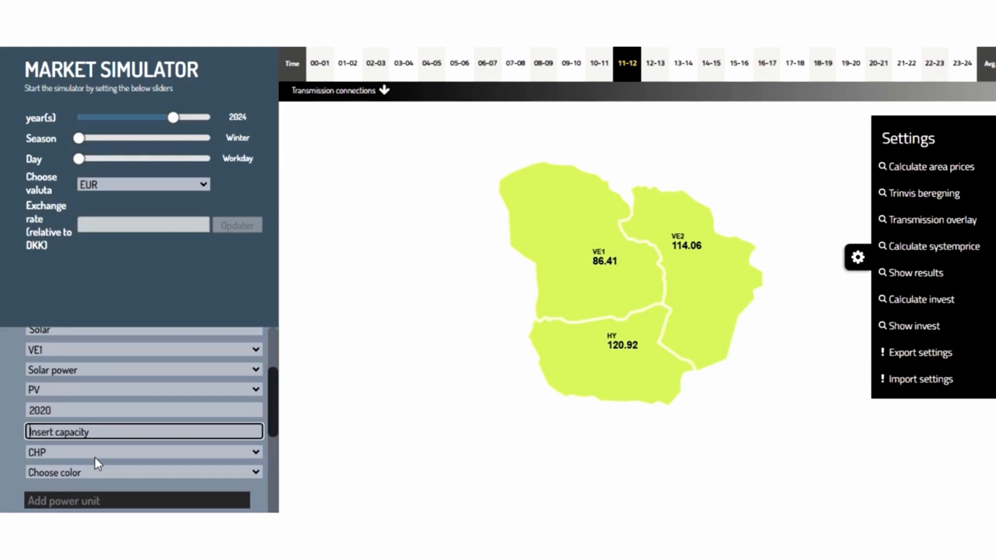
pyautogui.write('1000')
# - Set CHP to No and the colour to Red, then add the power unit
pyautogui.click(80, 451)
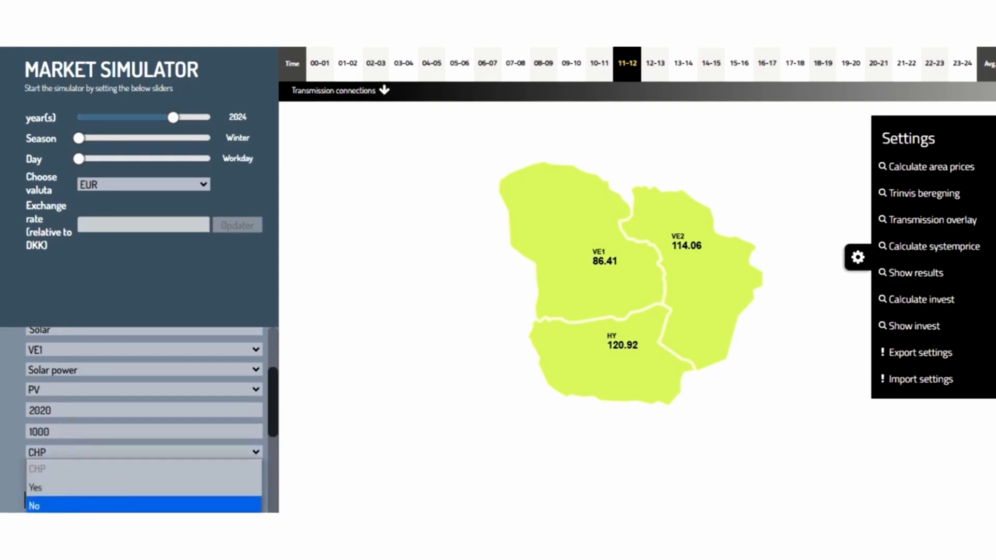
pyautogui.click(43, 506)
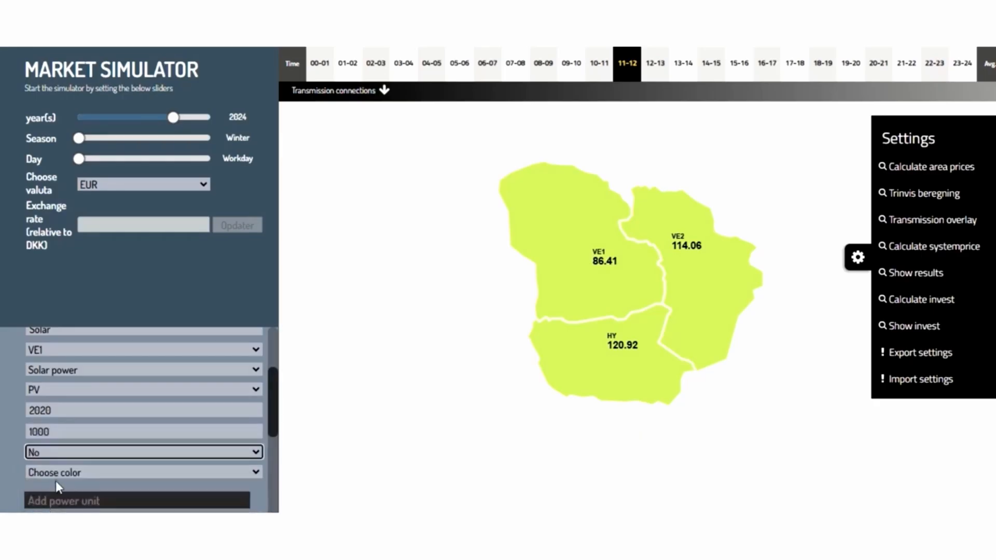
pyautogui.click(56, 473)
pyautogui.click(49, 418)
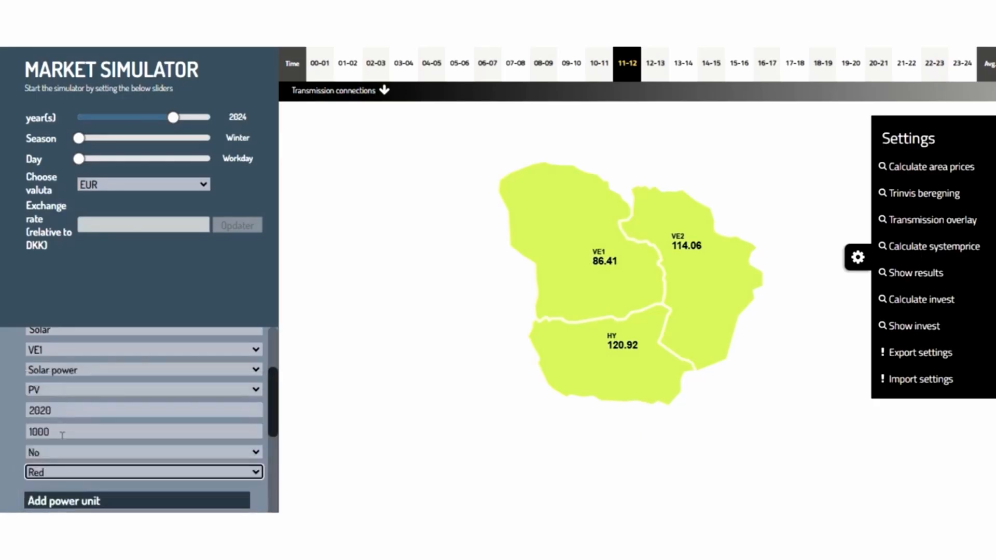
pyautogui.click(80, 502)
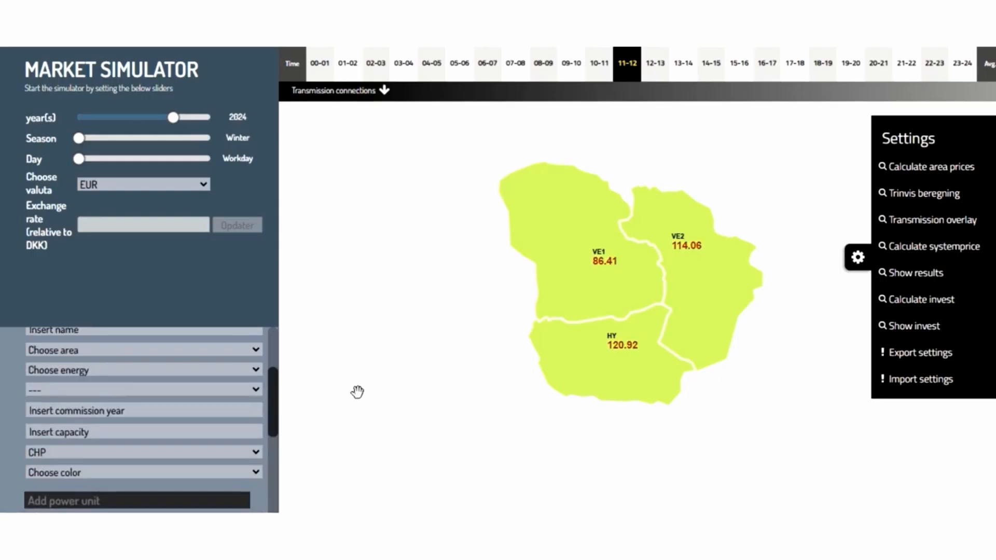
# - Raise solar power availability to 100 % in the buying and selling energy settings
pyautogui.moveTo(275, 432); pyautogui.dragTo(283, 491)
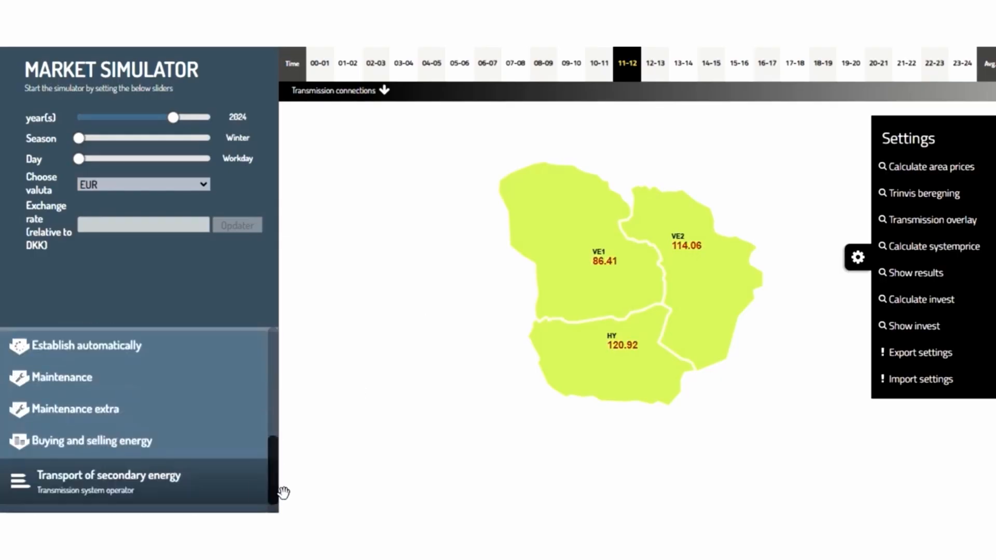
pyautogui.click(115, 455)
pyautogui.scroll(-2, 275, 449)
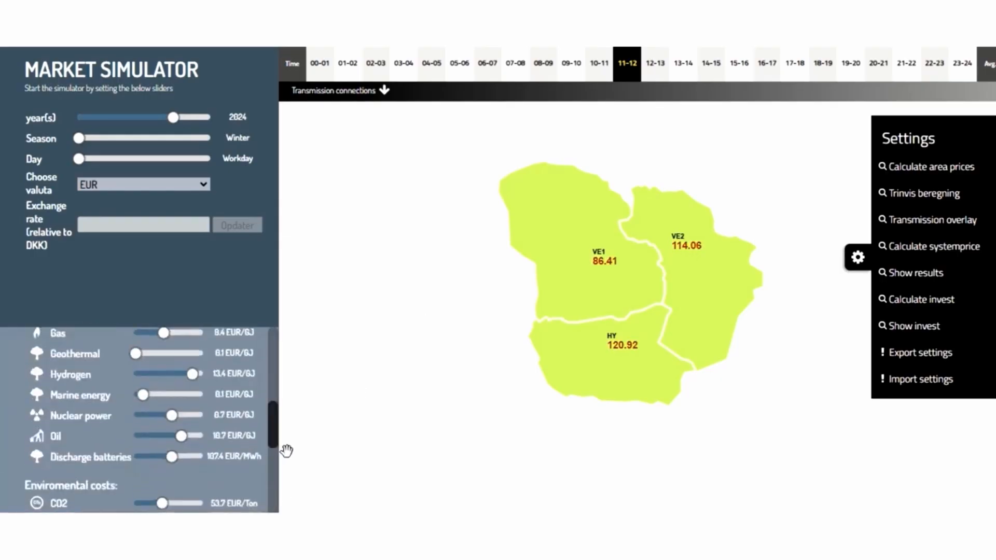
pyautogui.scroll(-1, 275, 453)
pyautogui.moveTo(274, 454); pyautogui.dragTo(277, 486)
pyautogui.moveTo(185, 404); pyautogui.dragTo(225, 405)
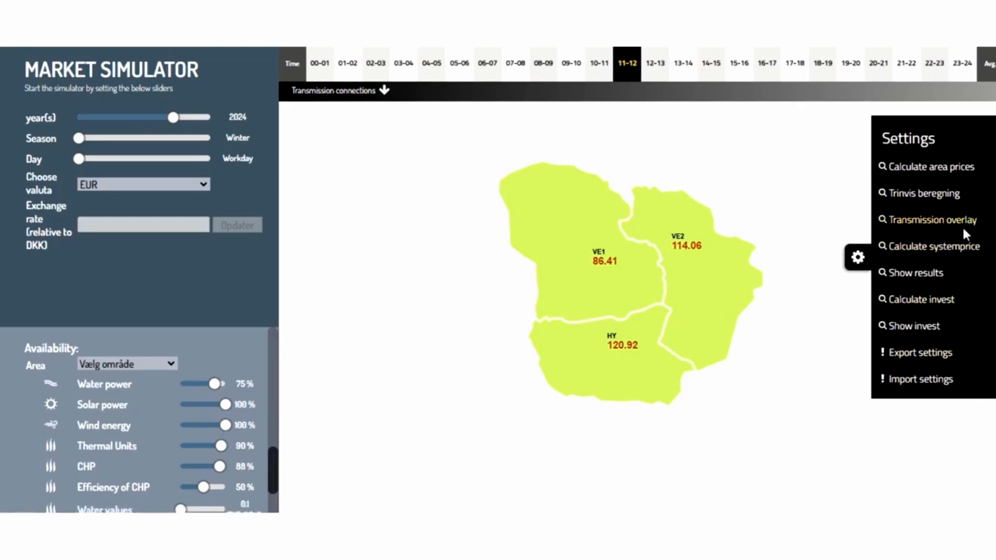
# - Recalculate the area prices and open VE1's supply curve, closing the settings panel
pyautogui.click(921, 168)
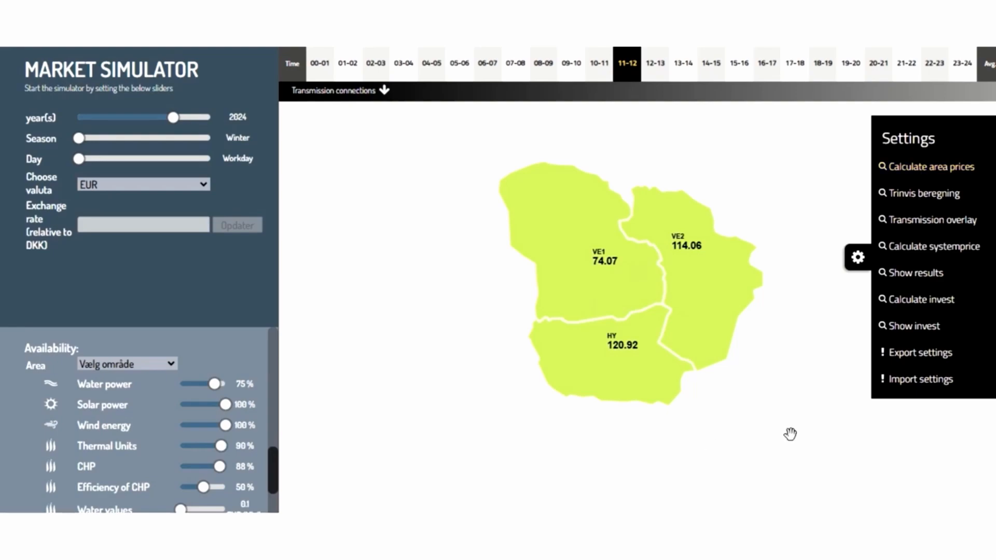
pyautogui.click(583, 282)
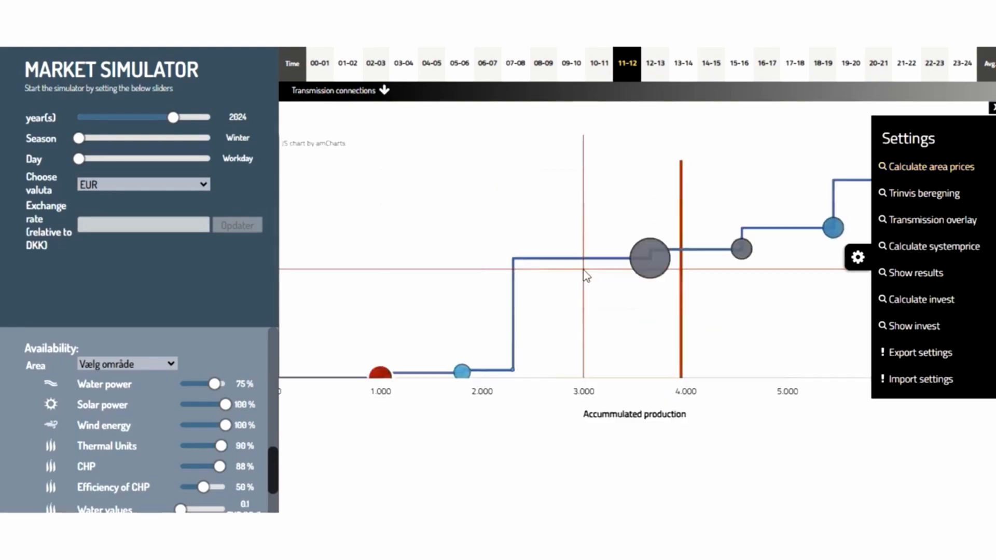
pyautogui.click(857, 257)
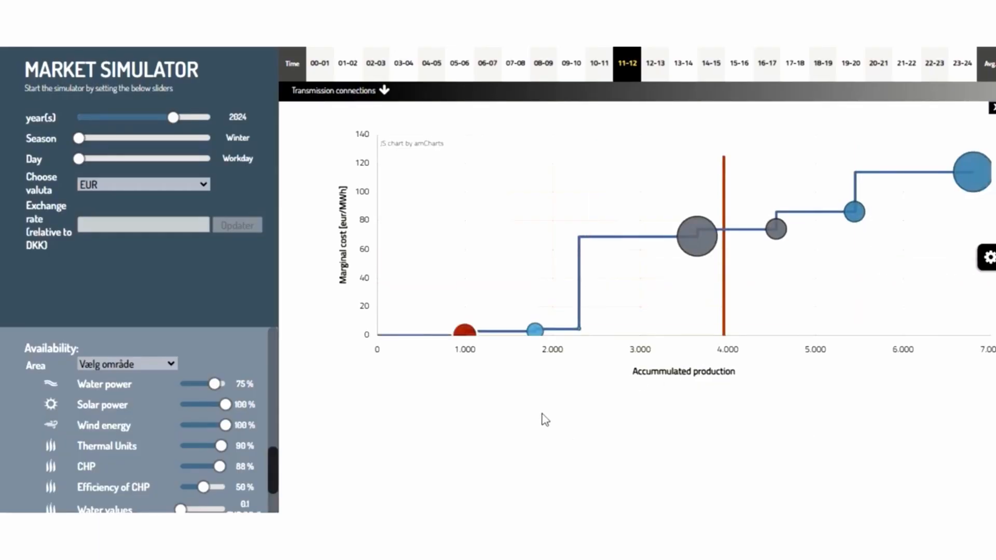
# - Examine VE1's supply curve with the new solar unit and the details of its wind plant
pyautogui.moveTo(464, 334)
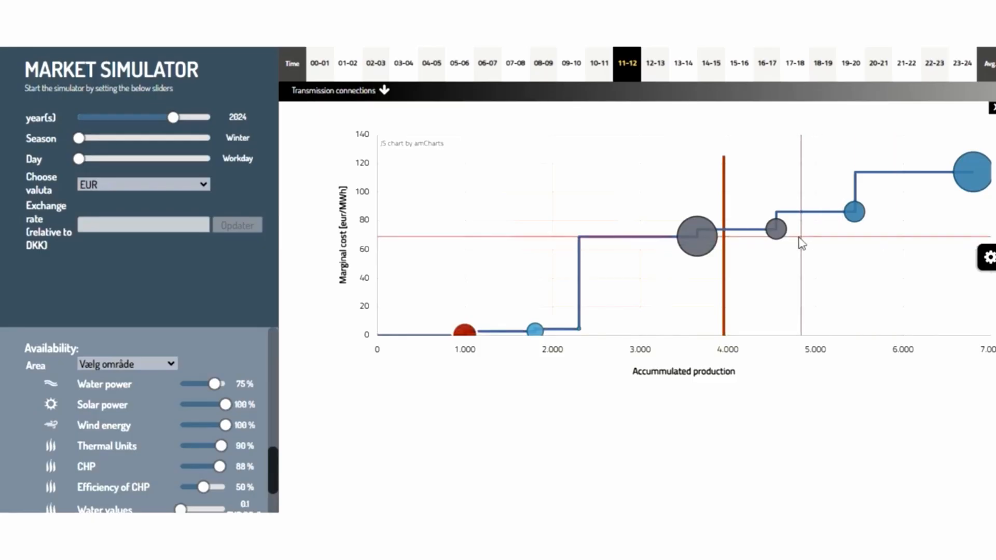
pyautogui.moveTo(777, 228)
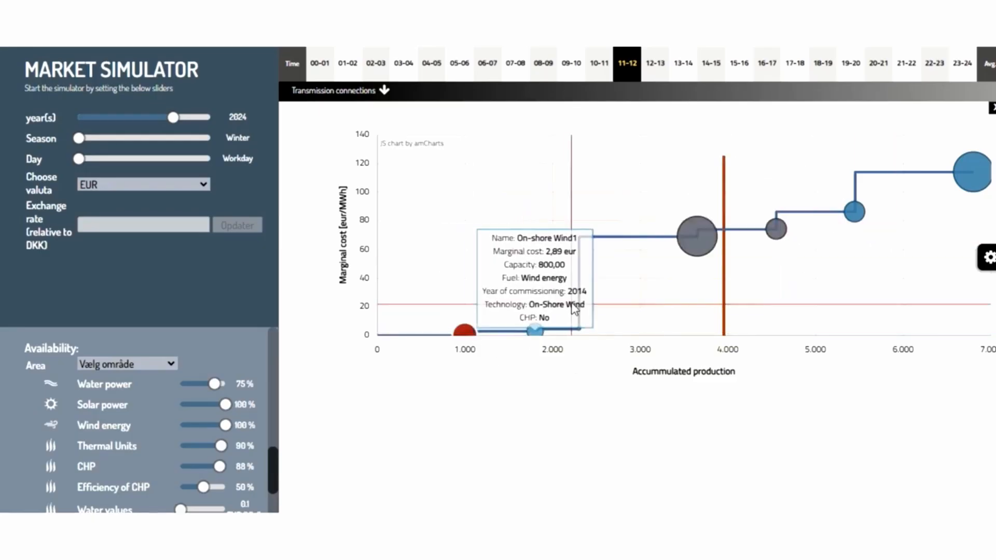
pyautogui.moveTo(694, 252)
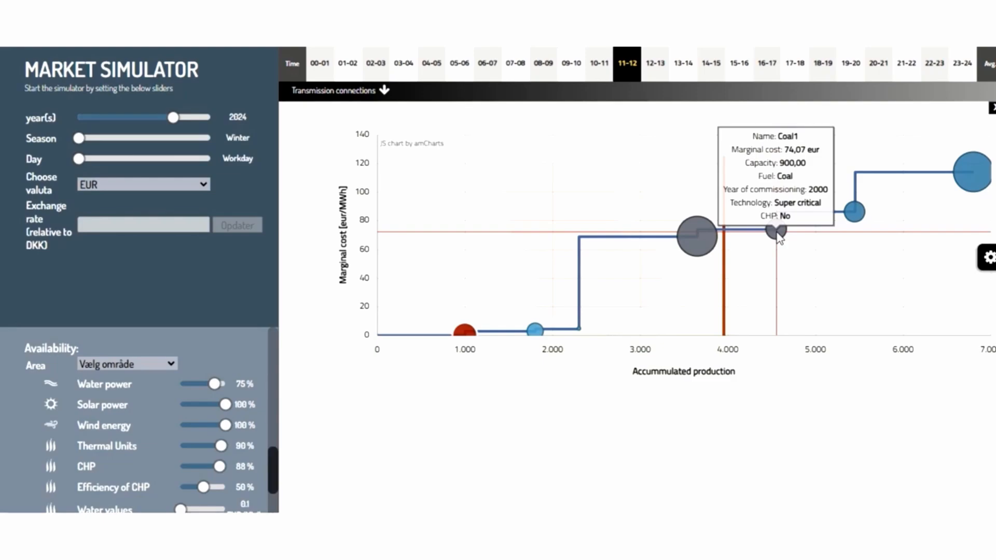
pyautogui.click(991, 110)
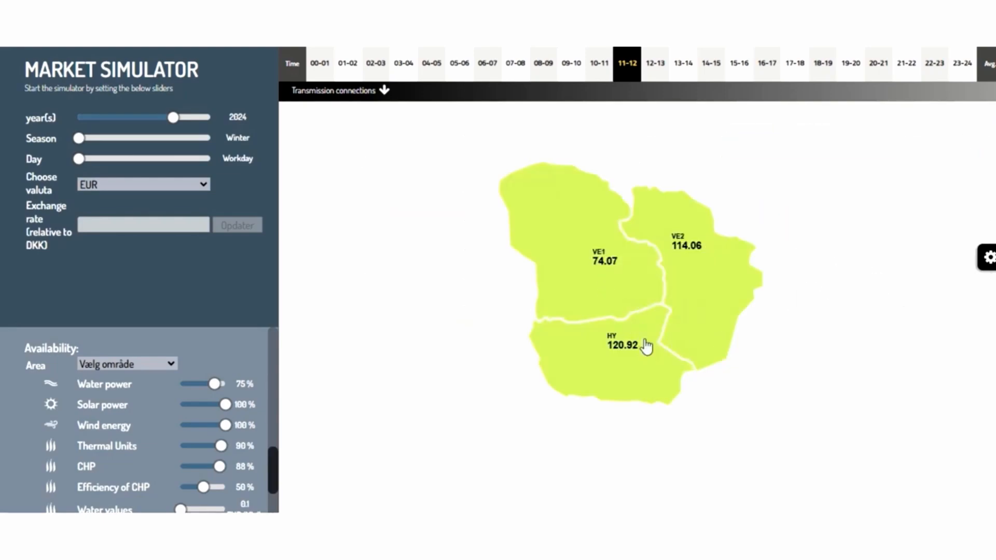
# - Show the market results for VE1 and review the production, emission and surplus figures
pyautogui.click(620, 361)
pyautogui.click(696, 318)
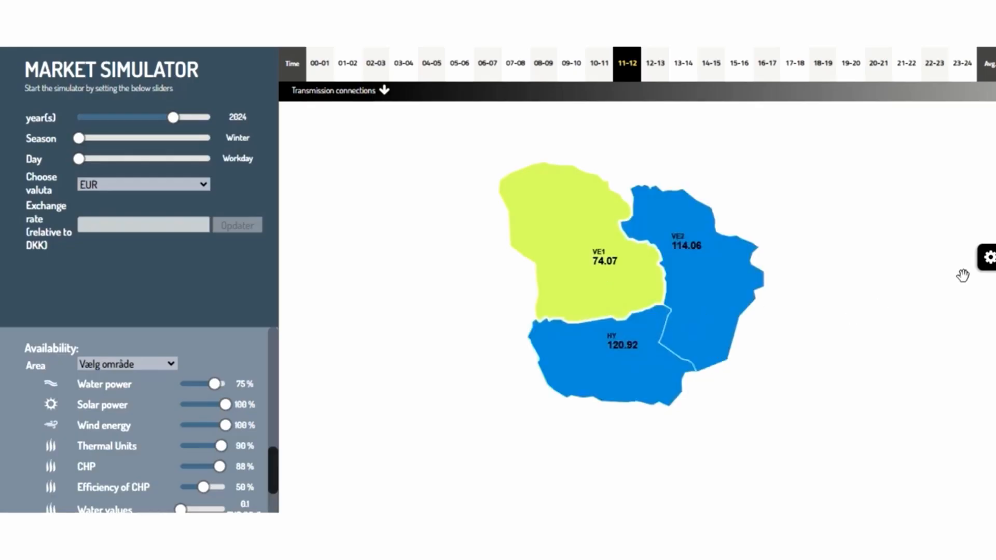
pyautogui.click(983, 259)
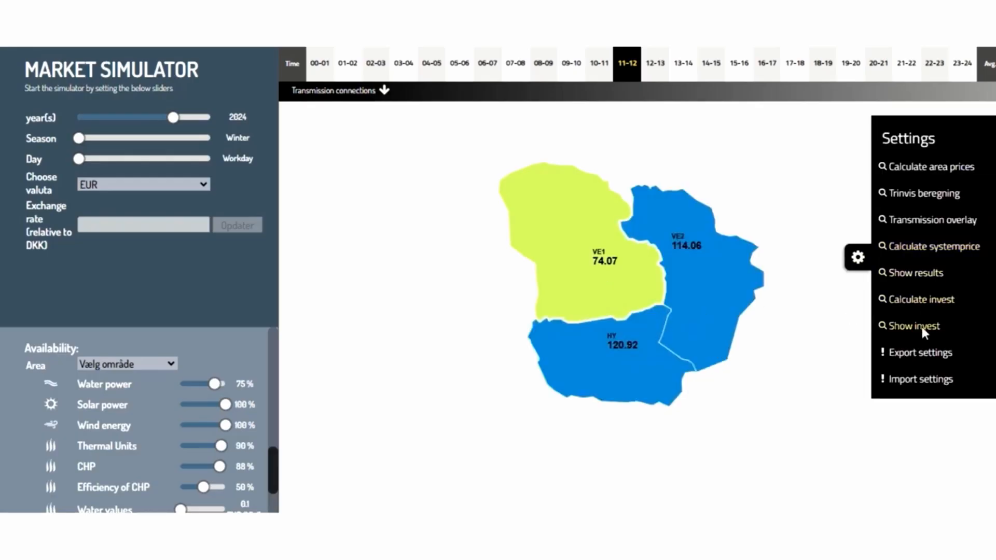
pyautogui.click(914, 275)
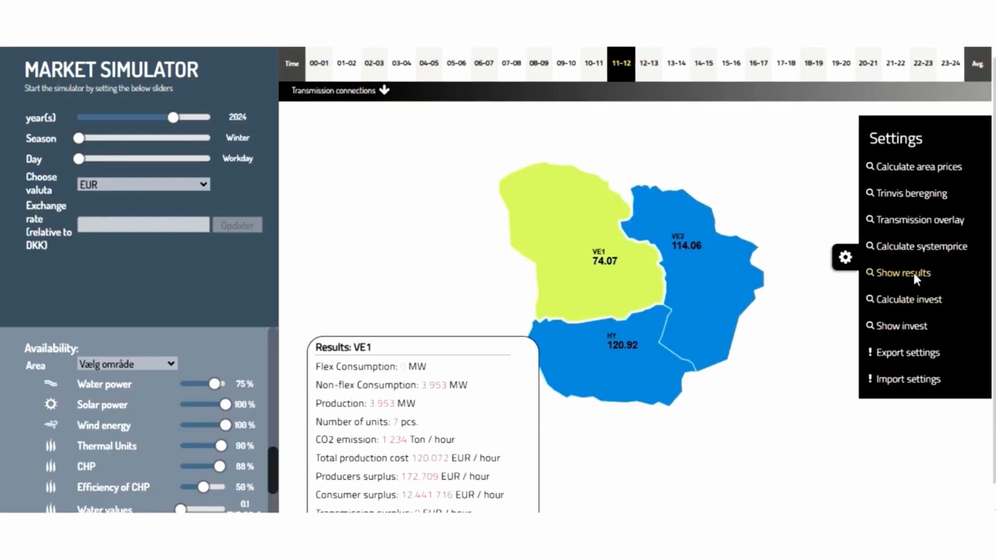
pyautogui.scroll(-1, 447, 385)
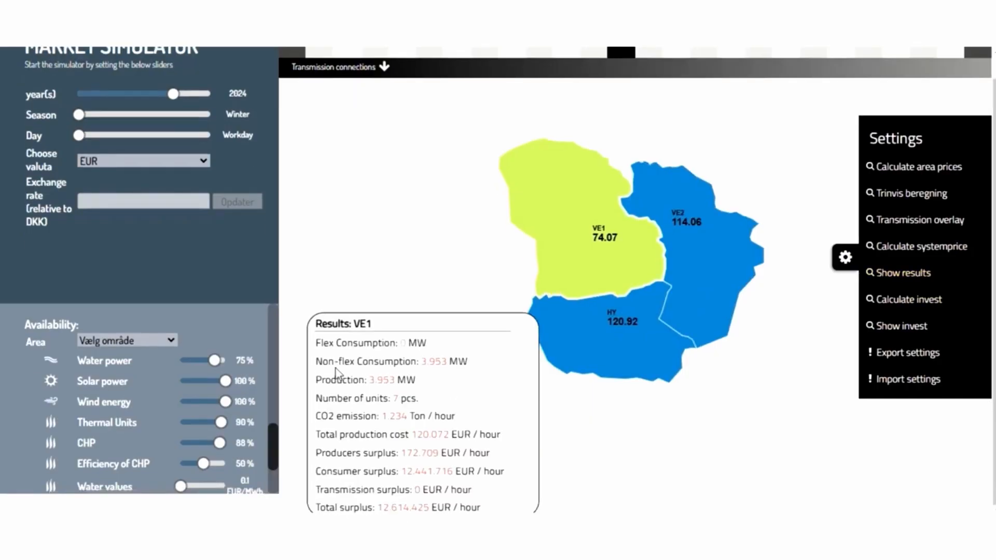
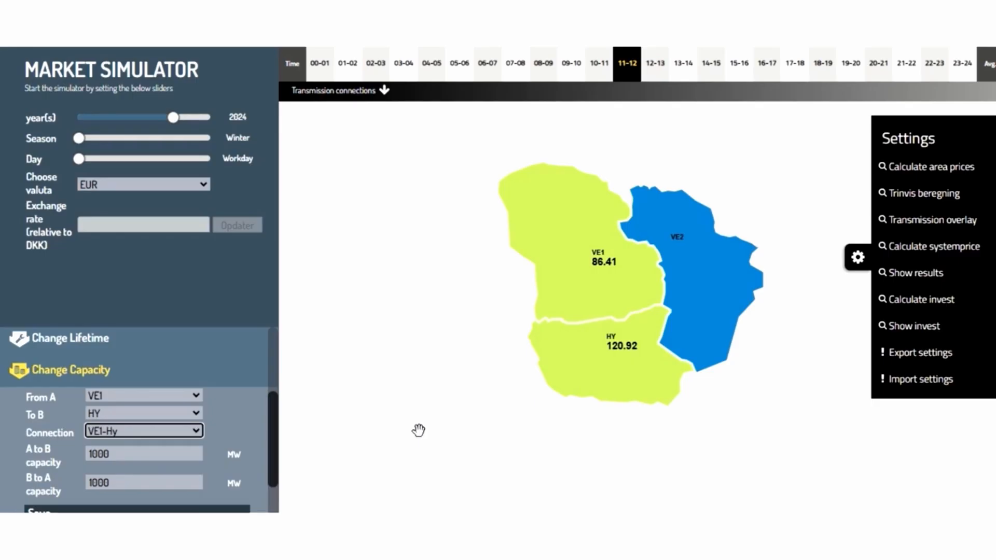
# - Set the VE1–Hy transmission capacity to 10000 MW in both directions and save it
pyautogui.click(124, 455)
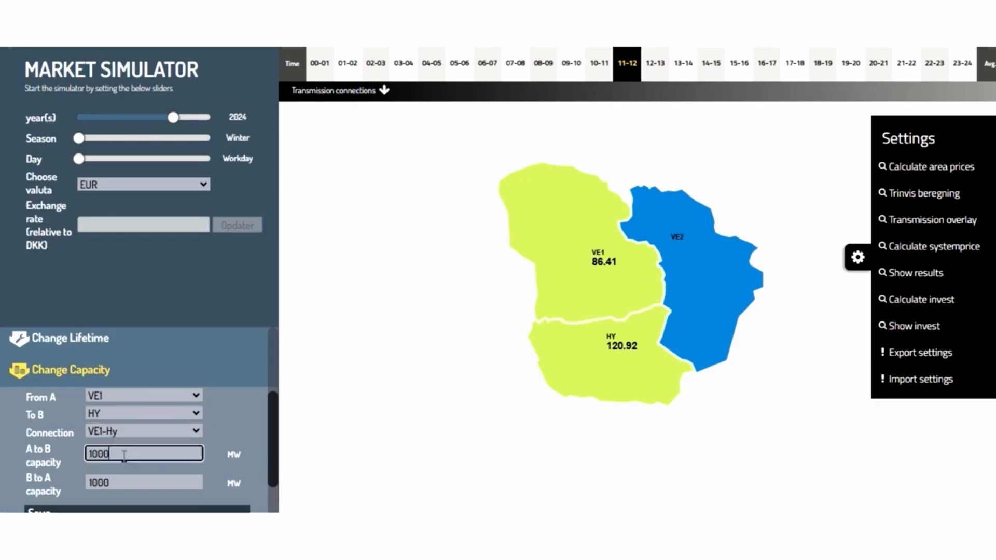
pyautogui.write('0')
pyautogui.click(109, 484)
pyautogui.write('0')
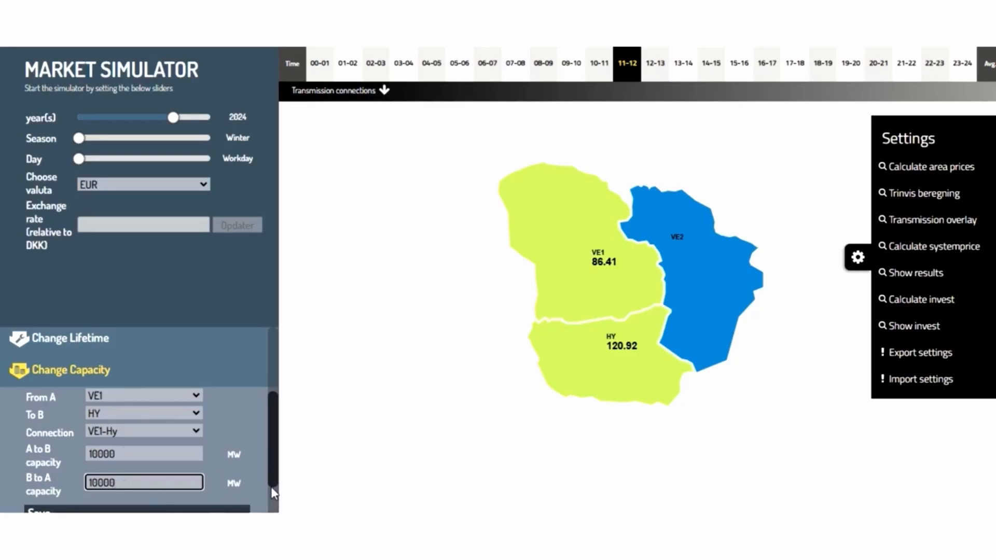
pyautogui.scroll(-1, 272, 490)
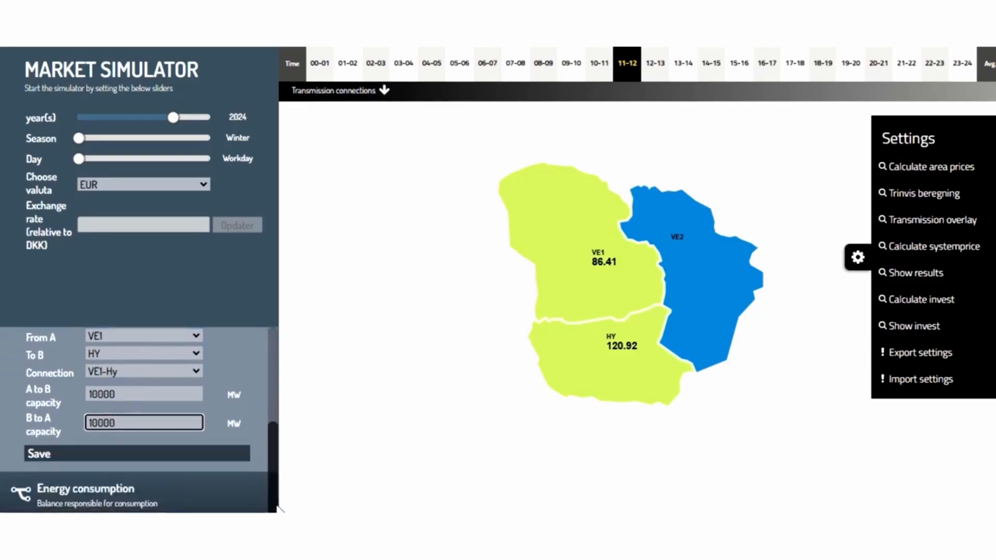
pyautogui.click(123, 455)
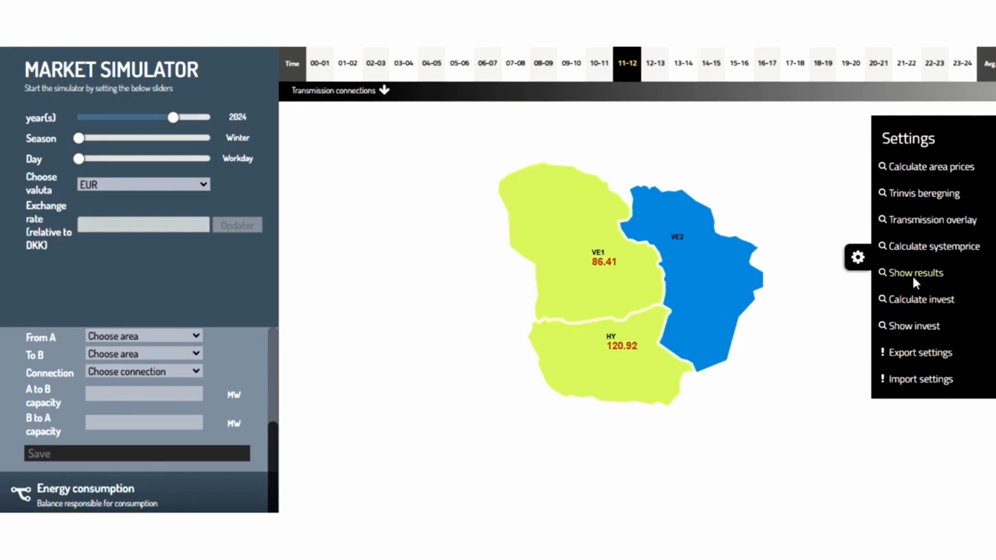
# - Recalculate the area prices and show VE1's market results, then close them
pyautogui.click(913, 166)
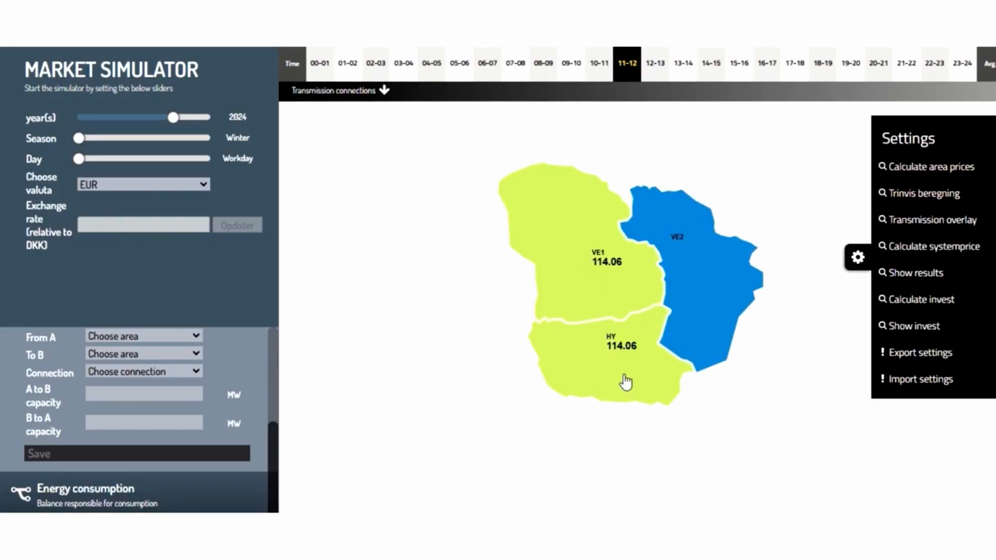
pyautogui.click(584, 373)
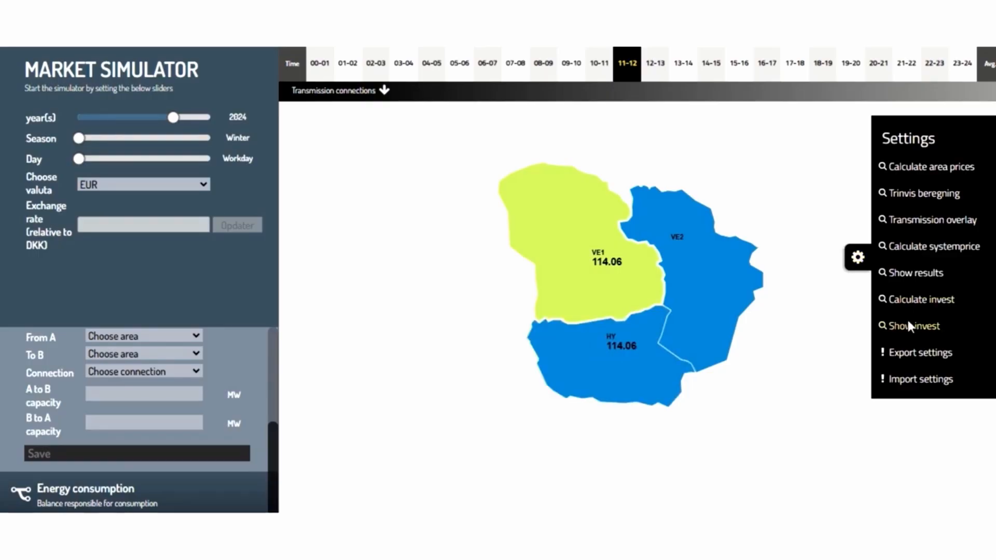
pyautogui.click(905, 277)
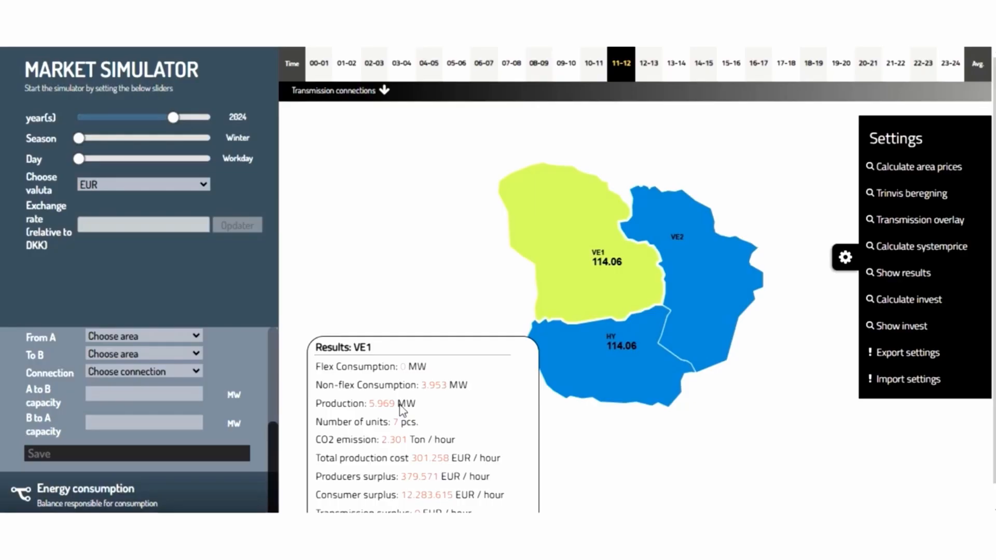
pyautogui.click(905, 272)
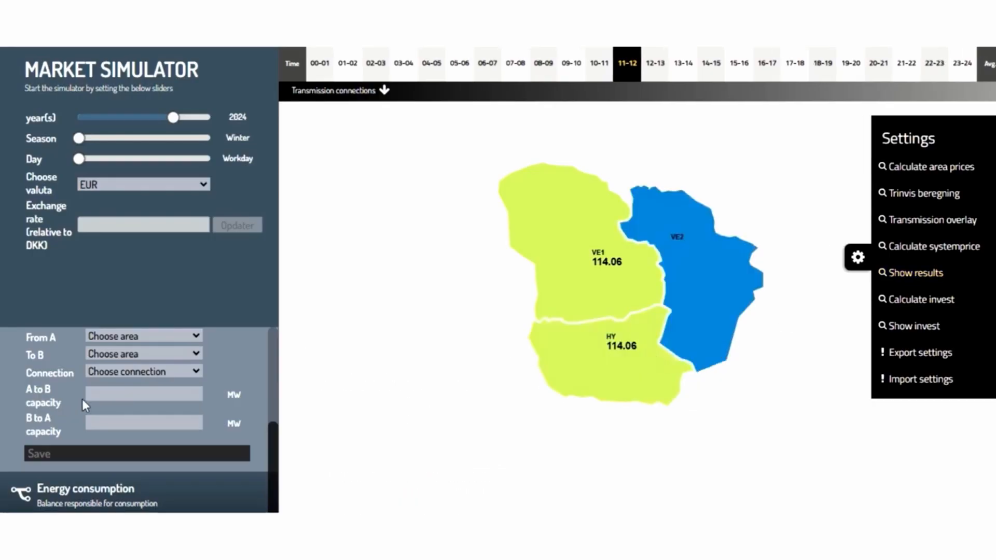
# - Select the VE1 to HY connection VE1-Hy and set its A to B capacity to 2014 MW
pyautogui.click(128, 337)
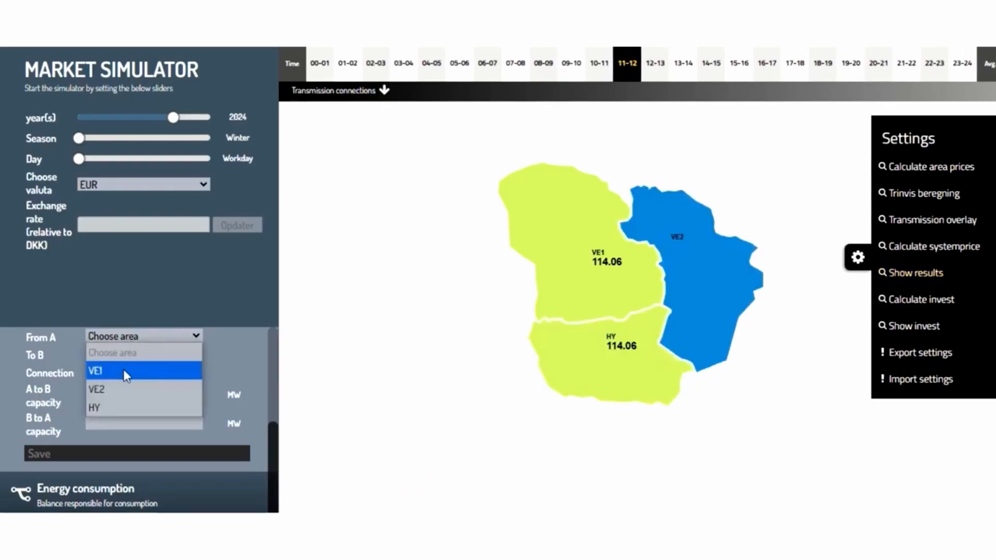
pyautogui.click(123, 369)
pyautogui.click(123, 350)
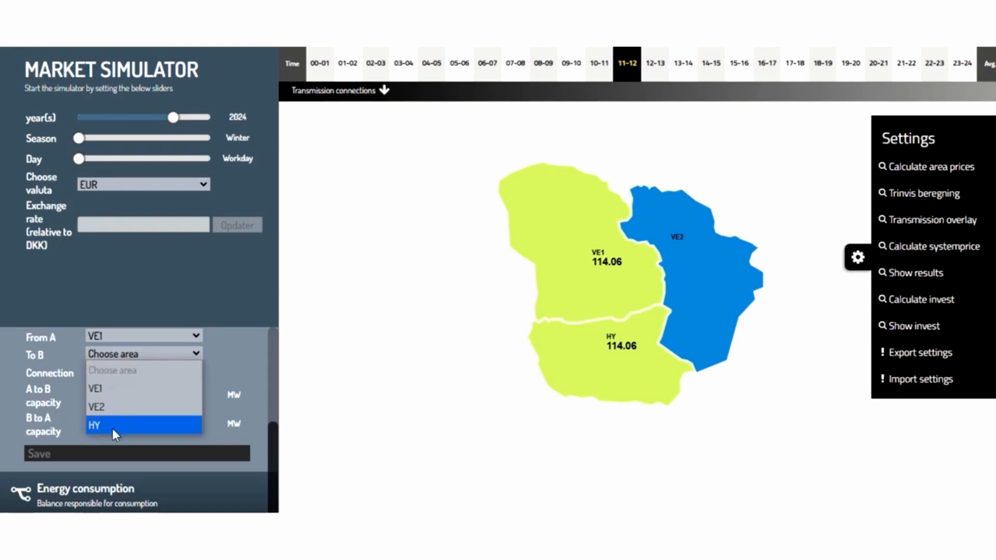
pyautogui.click(112, 429)
pyautogui.click(117, 373)
pyautogui.click(116, 405)
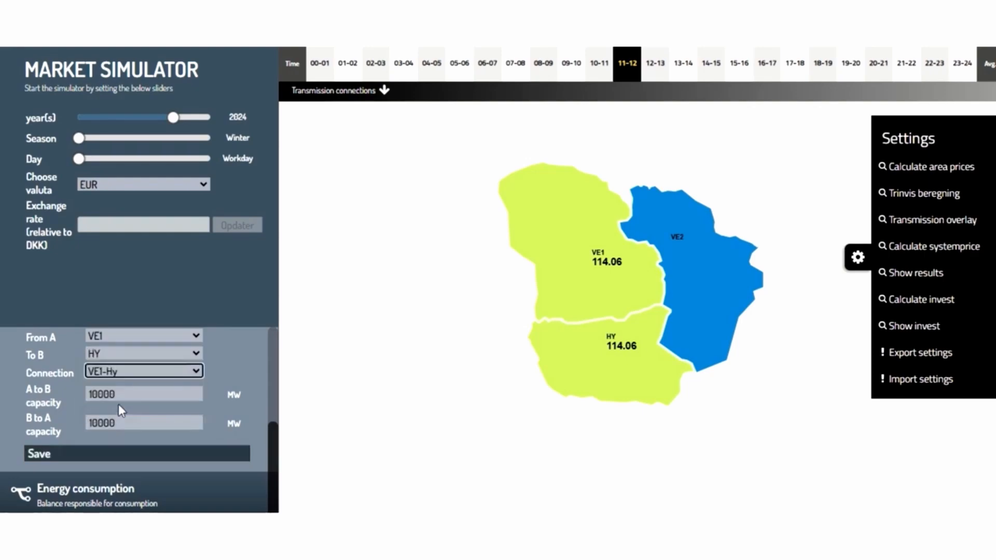
pyautogui.click(119, 394)
pyautogui.press('BackSpace')
pyautogui.press('BackSpace')
pyautogui.press('BackSpace')
pyautogui.press('BackSpace')
pyautogui.press('BackSpace')
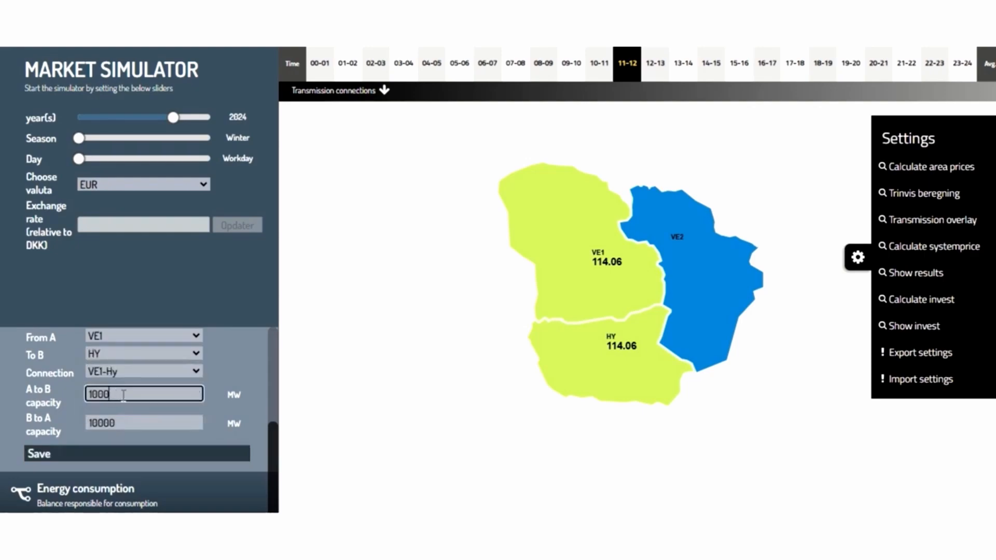
pyautogui.write('2014')
# - Set the B to A capacity to 2014 MW, save the connection and recalculate the area prices
pyautogui.click(120, 420)
pyautogui.press('BackSpace')
pyautogui.press('BackSpace')
pyautogui.press('BackSpace')
pyautogui.press('BackSpace')
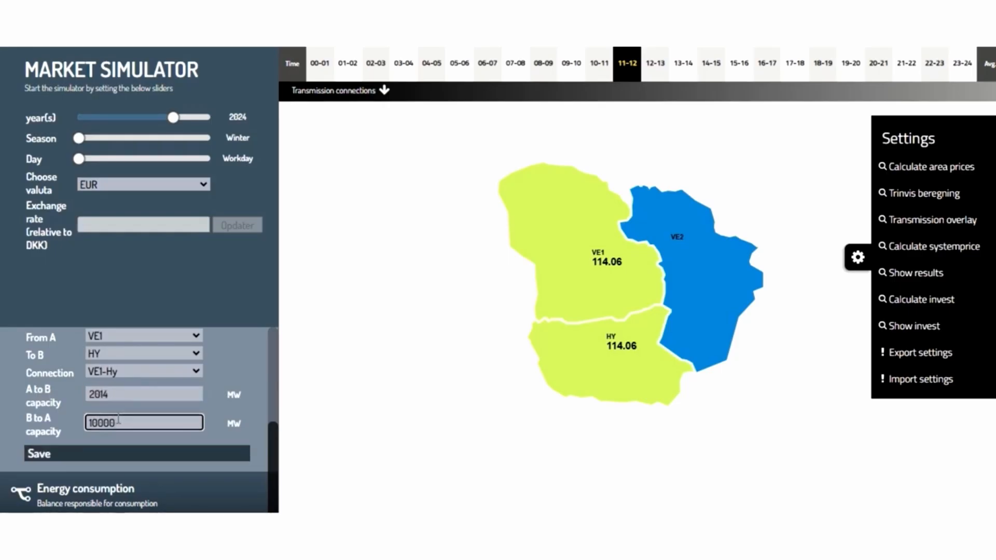
pyautogui.press('BackSpace')
pyautogui.write('2014')
pyautogui.click(92, 453)
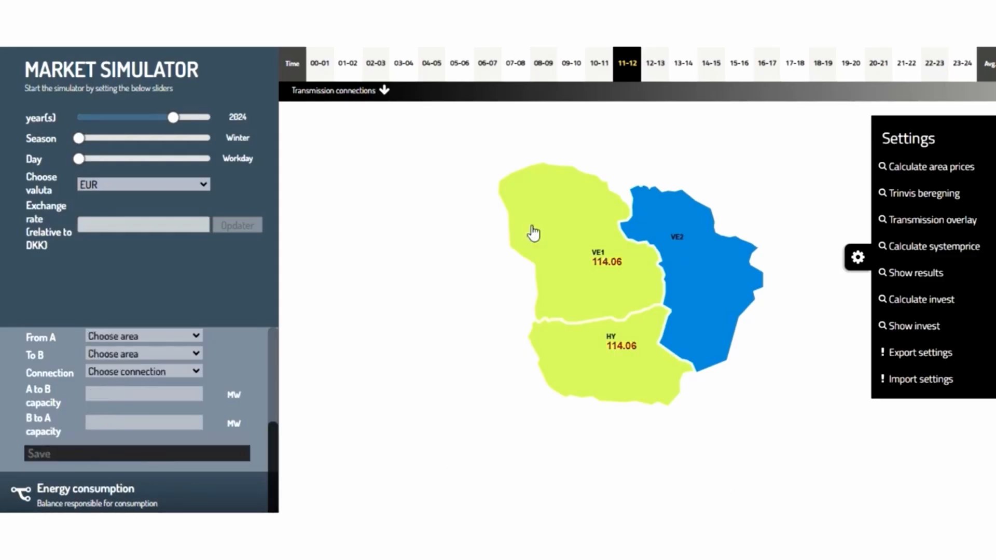
pyautogui.click(904, 166)
# - Set the VE1-Hy connection capacity to 2018 MW in both directions, save, and recalculate the area prices
pyautogui.click(131, 336)
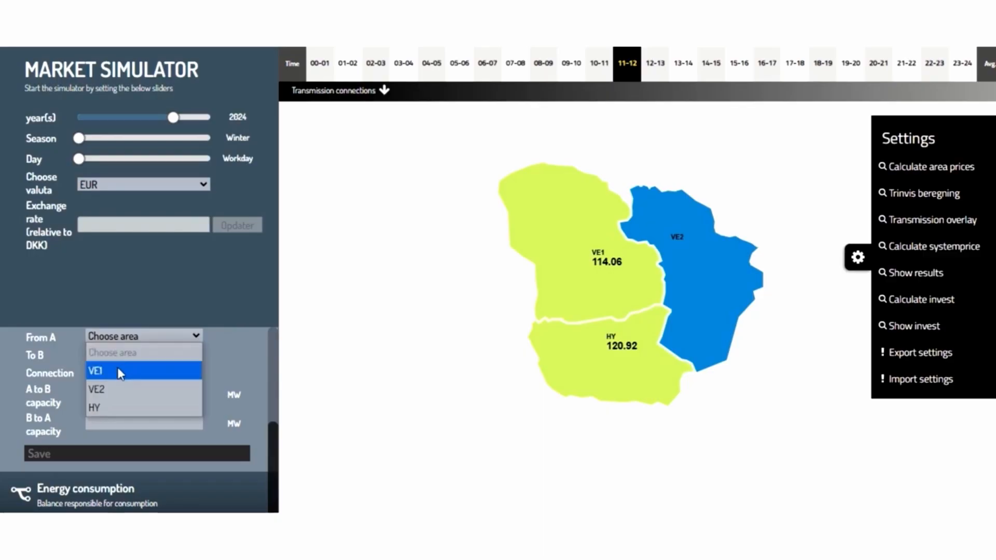
pyautogui.click(117, 371)
pyautogui.click(115, 357)
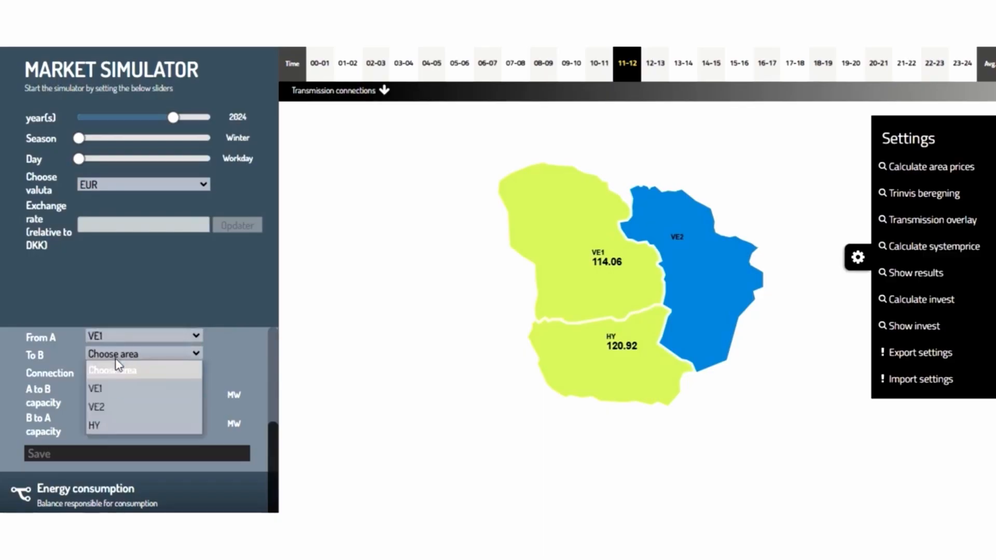
pyautogui.click(113, 426)
pyautogui.click(115, 372)
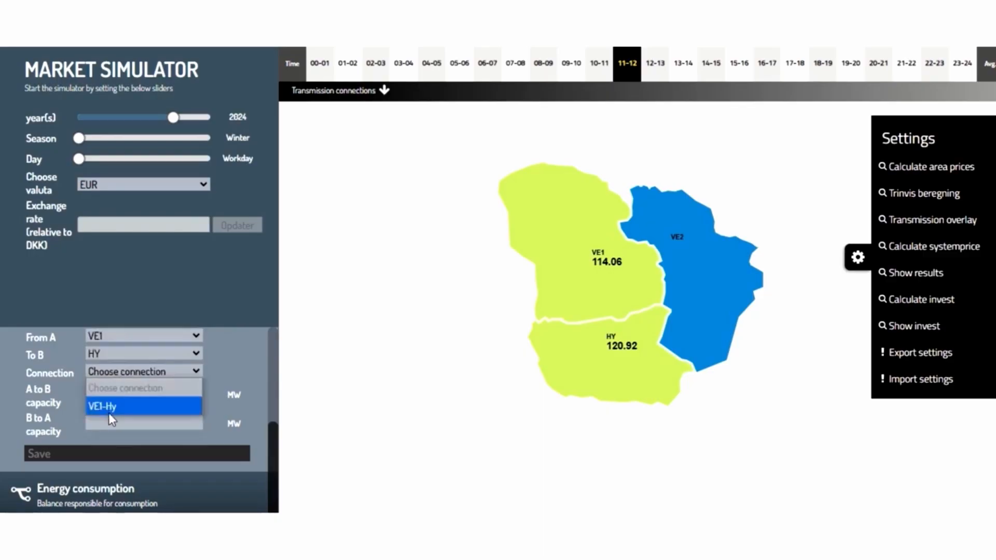
pyautogui.click(107, 406)
pyautogui.click(130, 399)
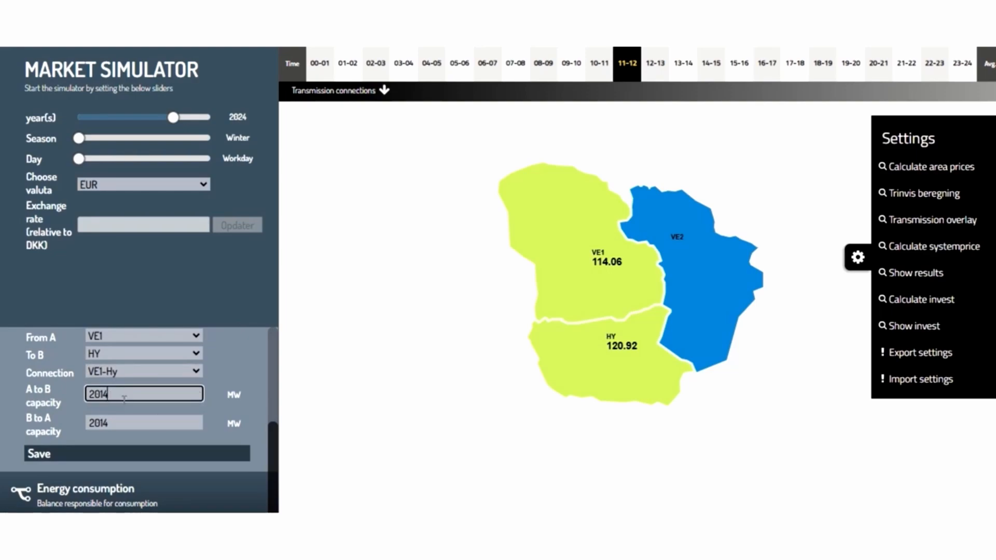
pyautogui.press('BackSpace')
pyautogui.write('8')
pyautogui.click(108, 423)
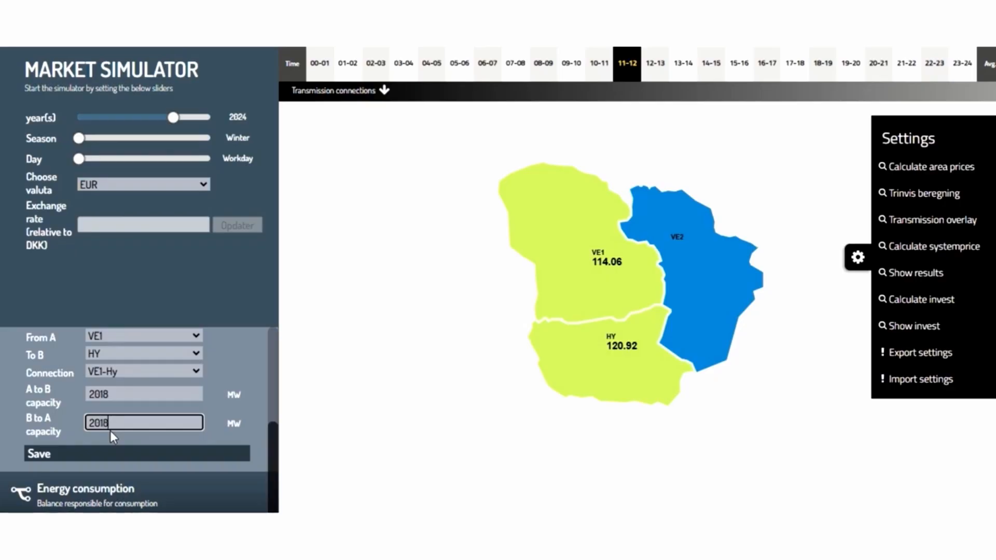
pyautogui.click(75, 454)
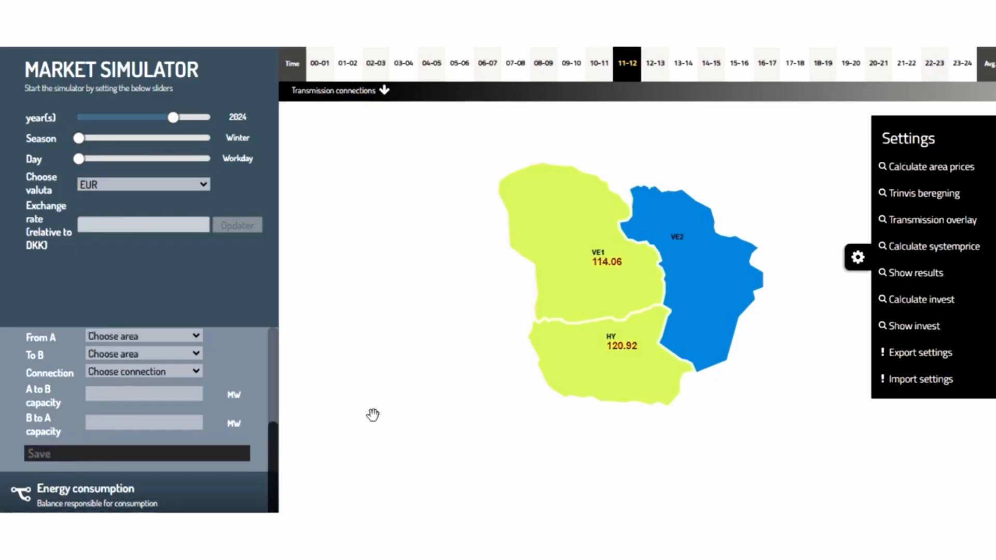
pyautogui.click(898, 166)
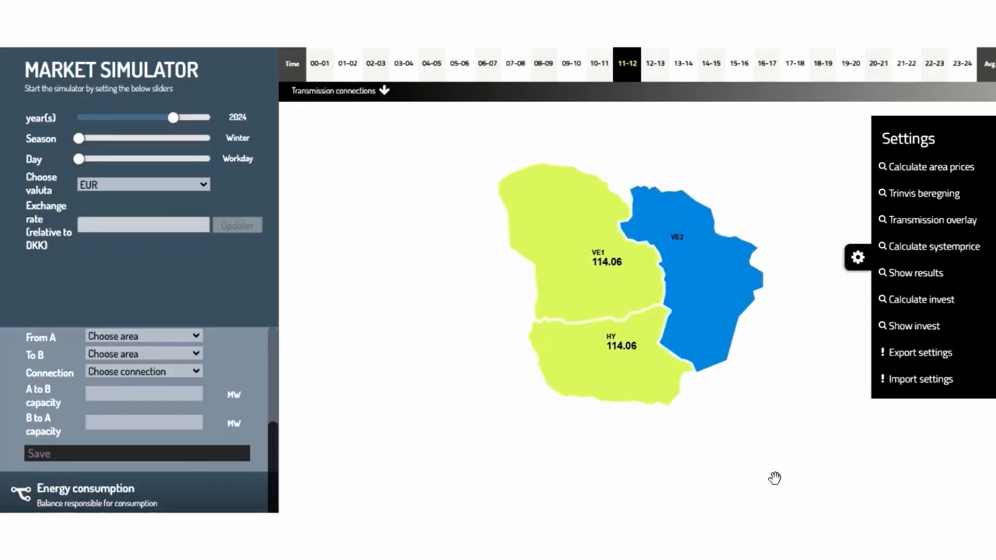
# - Select the VE1-Hy connection again and set its A to B capacity to 1000 MW
pyautogui.click(166, 337)
pyautogui.click(152, 372)
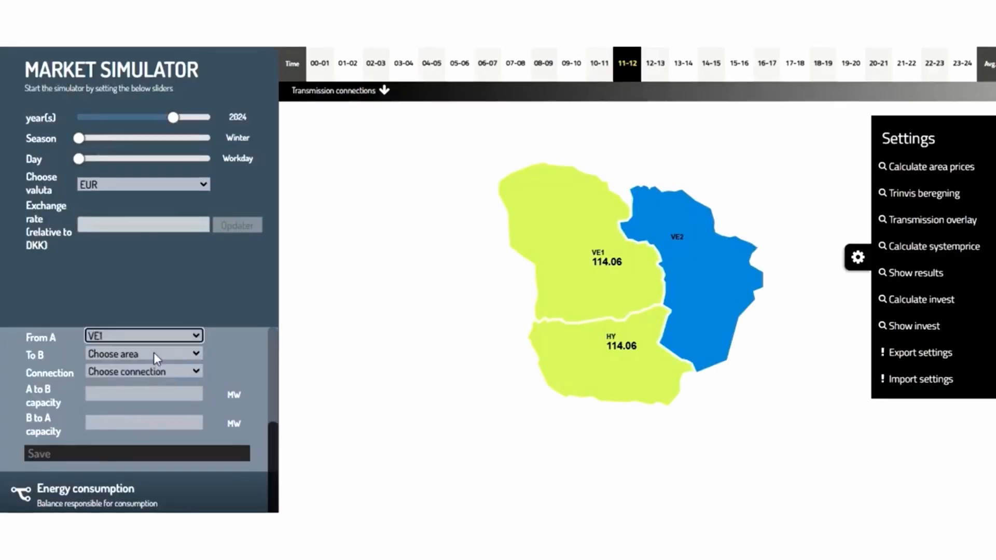
pyautogui.click(153, 354)
pyautogui.click(117, 430)
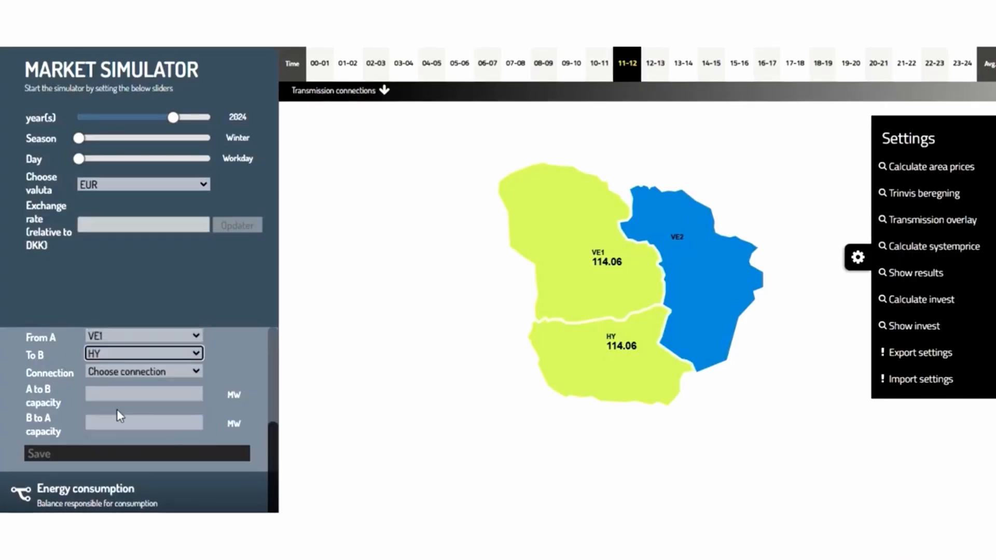
pyautogui.click(120, 374)
pyautogui.click(123, 404)
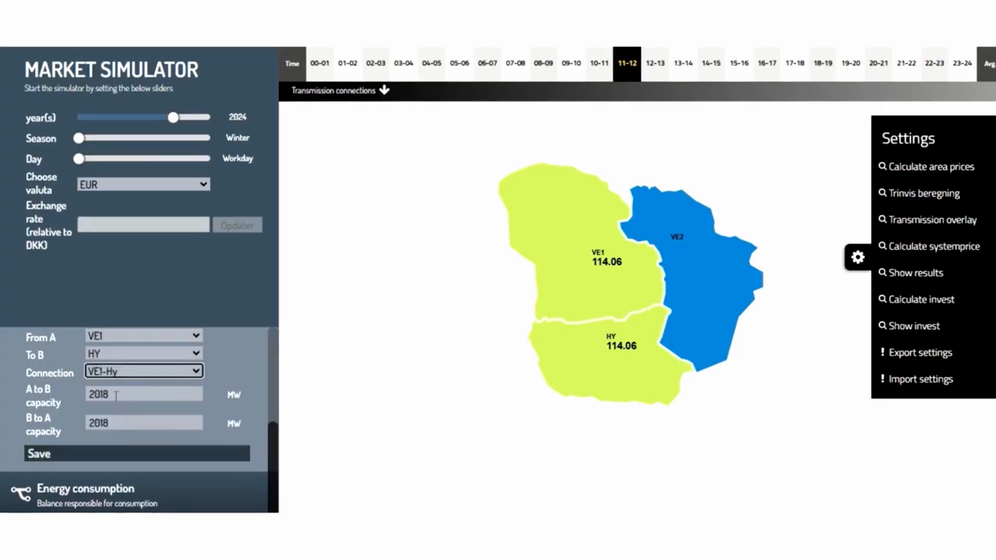
pyautogui.click(120, 396)
pyautogui.press('BackSpace')
pyautogui.press('BackSpace')
pyautogui.press('BackSpace')
pyautogui.press('BackSpace')
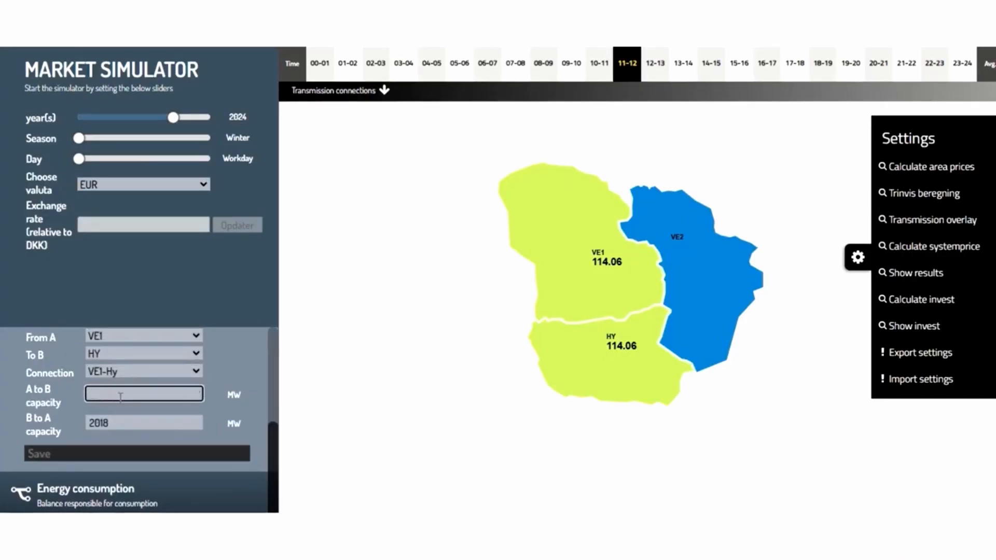
pyautogui.write('1000')
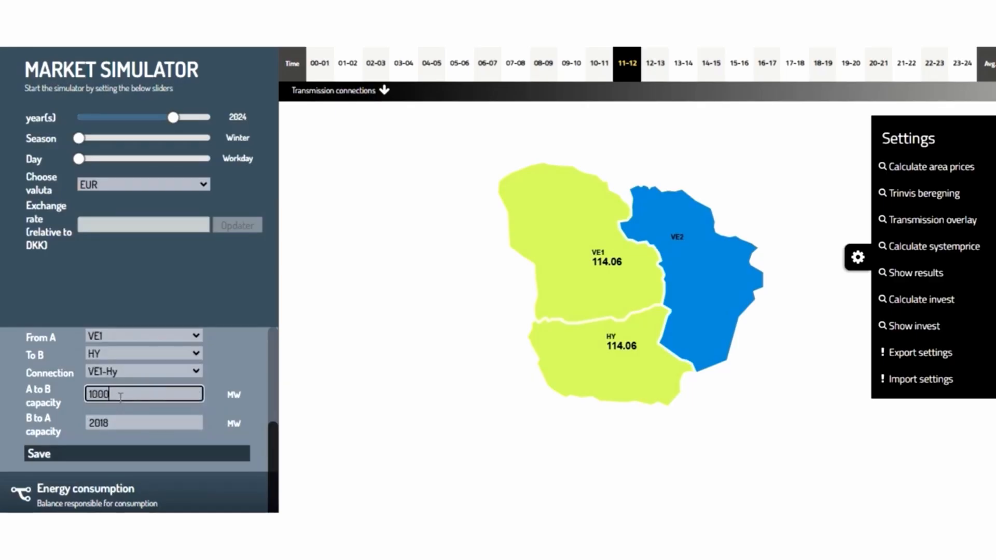
# - Set the B to A capacity to 1000 MW, save the connection, and export the simulator settings
pyautogui.click(117, 424)
pyautogui.press('BackSpace')
pyautogui.press('BackSpace')
pyautogui.press('BackSpace')
pyautogui.press('BackSpace')
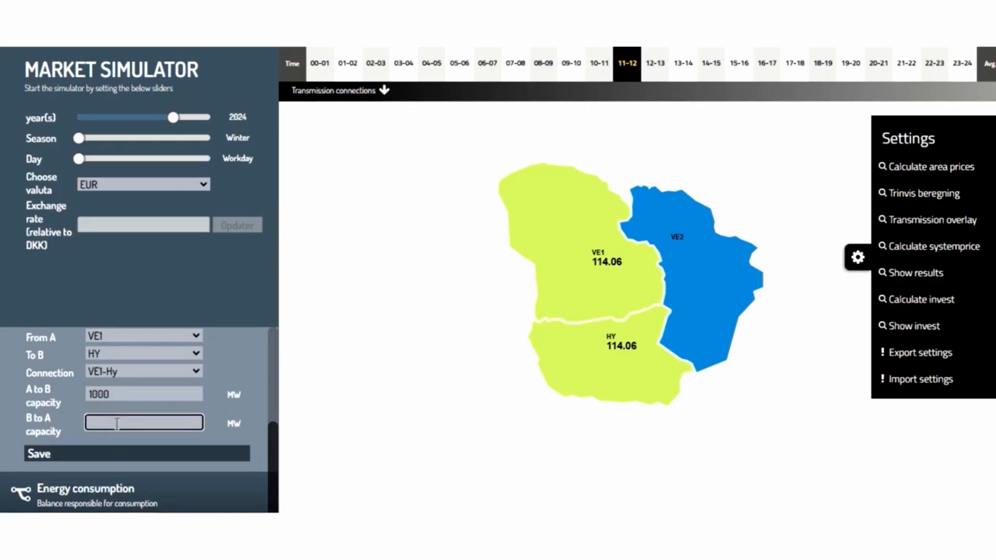
pyautogui.write('1000')
pyautogui.click(96, 458)
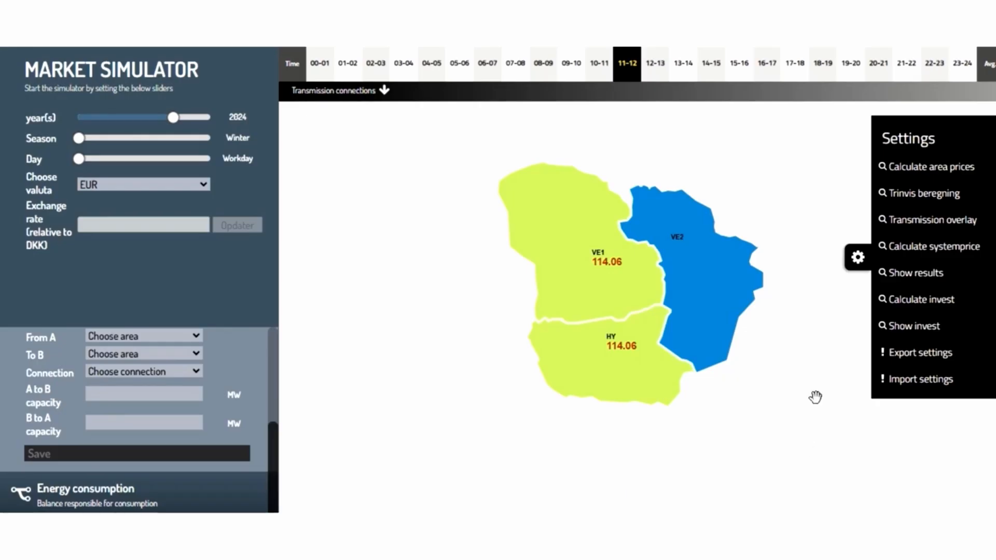
pyautogui.click(918, 354)
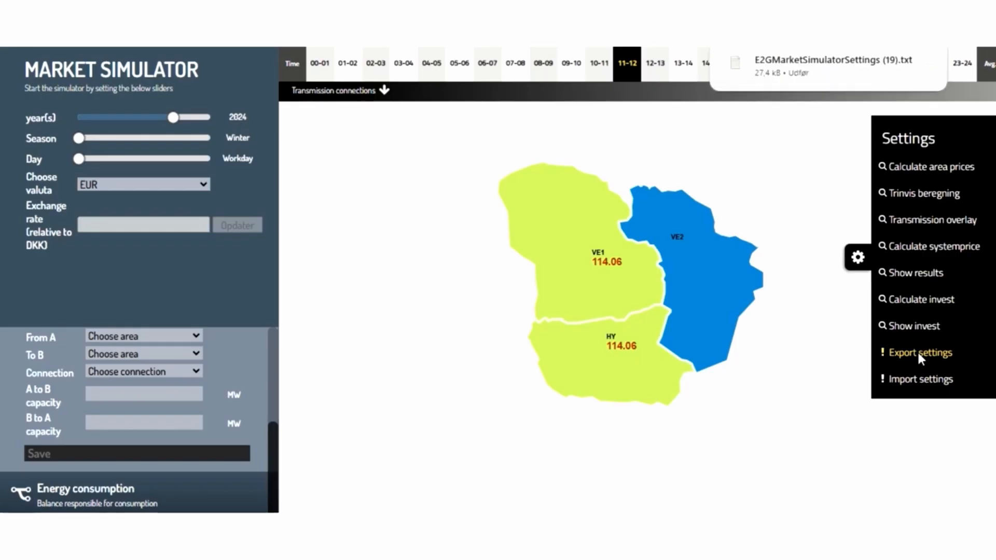
pyautogui.moveTo(772, 75)
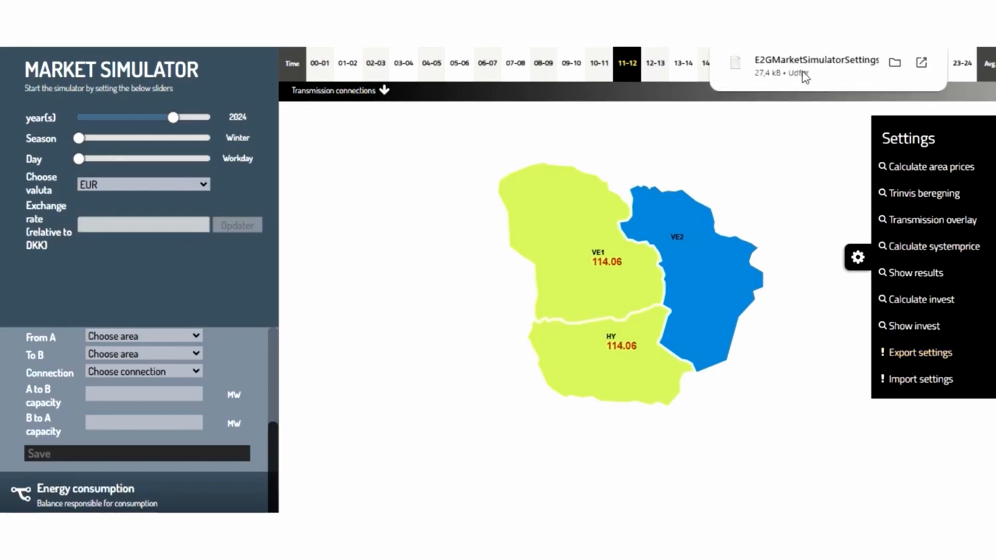
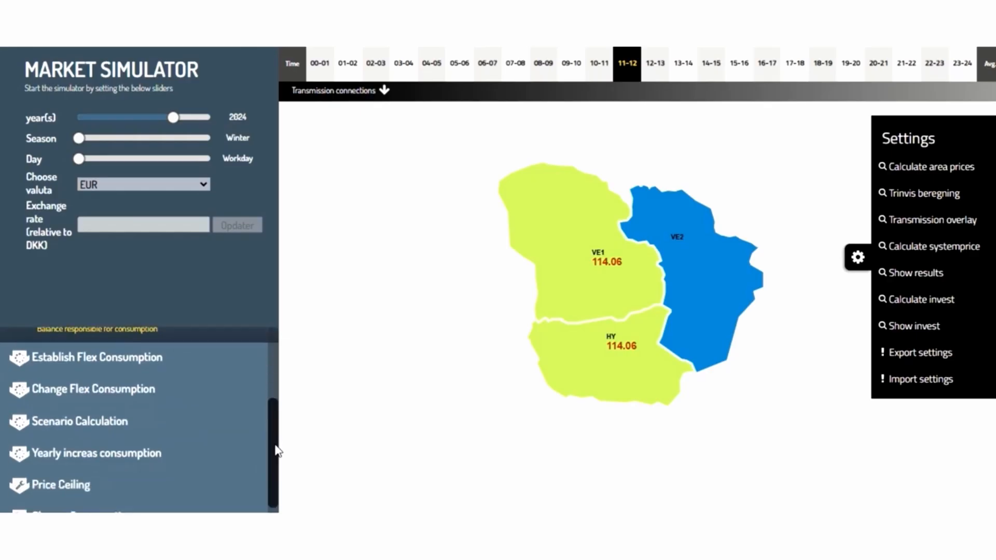
# - Start a new flex consumption unit named PTH in area VE1 with Chemical energy and Electrolysis H2 technology
pyautogui.scroll(1, 280, 430)
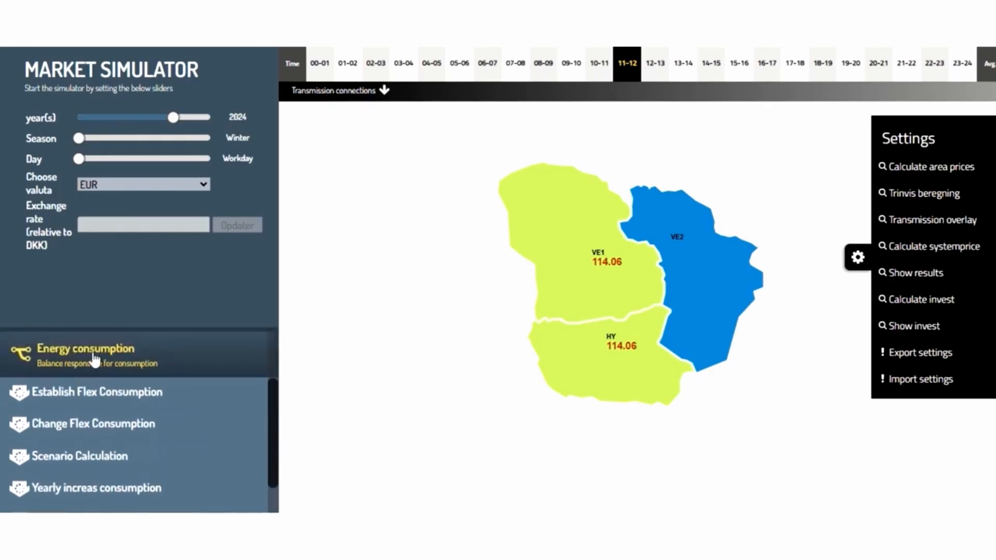
pyautogui.click(100, 399)
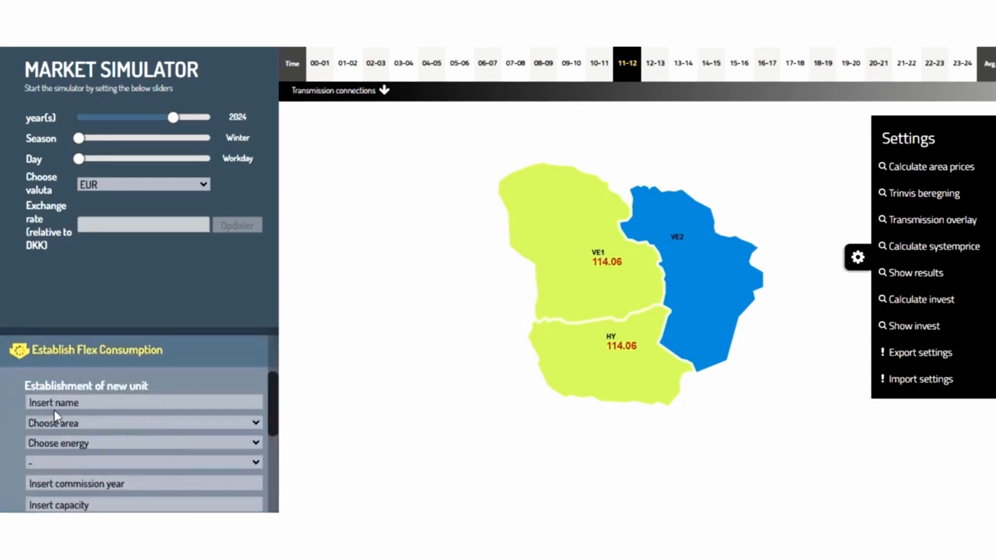
pyautogui.click(52, 404)
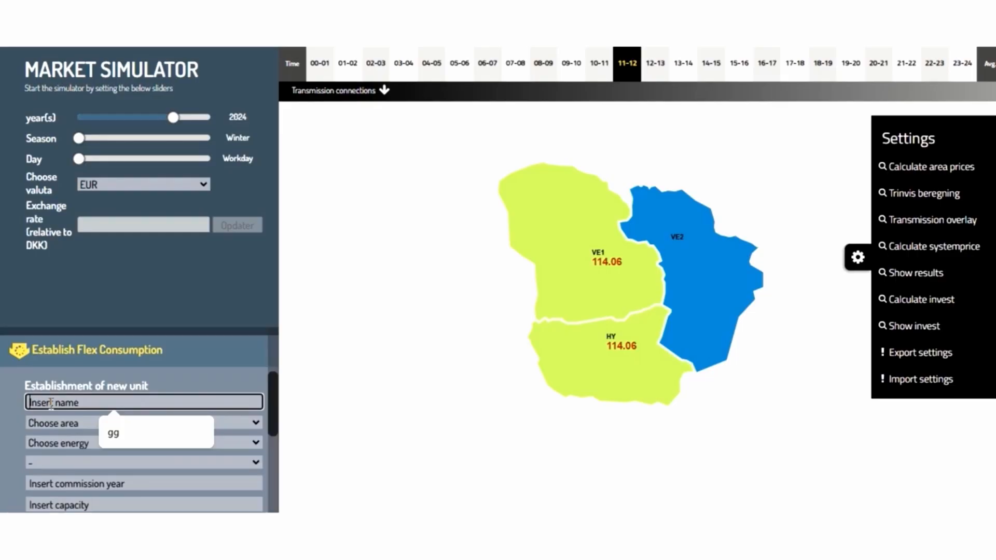
pyautogui.write('PT')
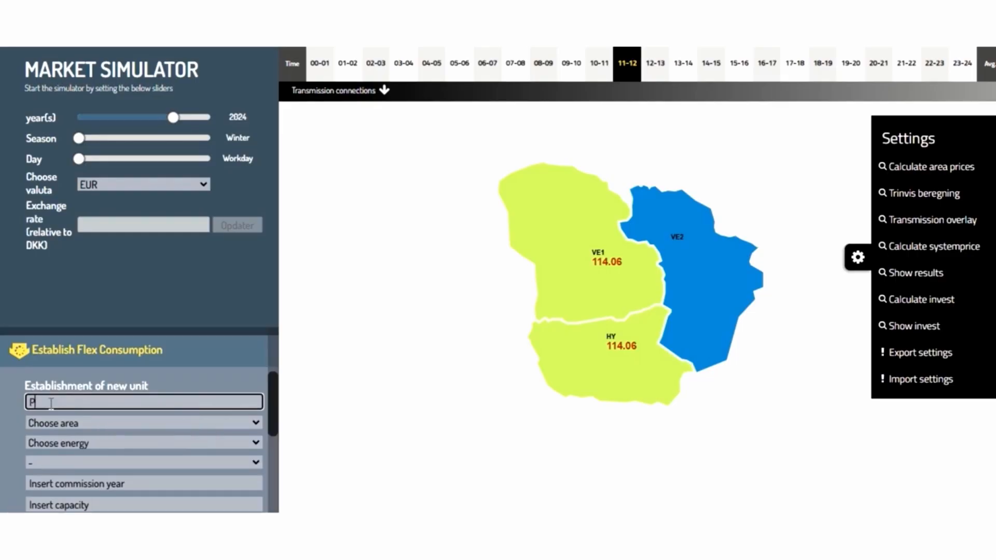
pyautogui.write('H')
pyautogui.click(58, 427)
pyautogui.click(48, 457)
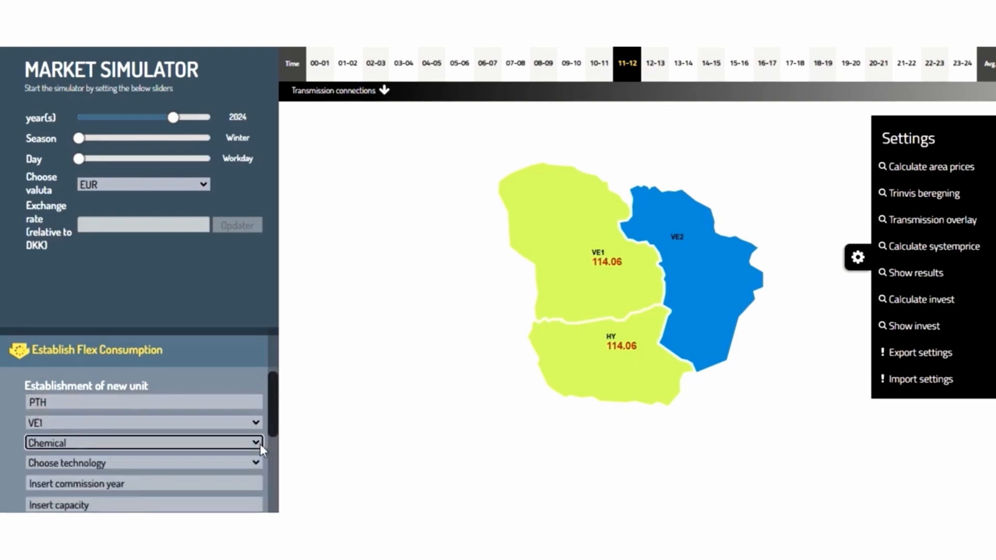
pyautogui.click(151, 465)
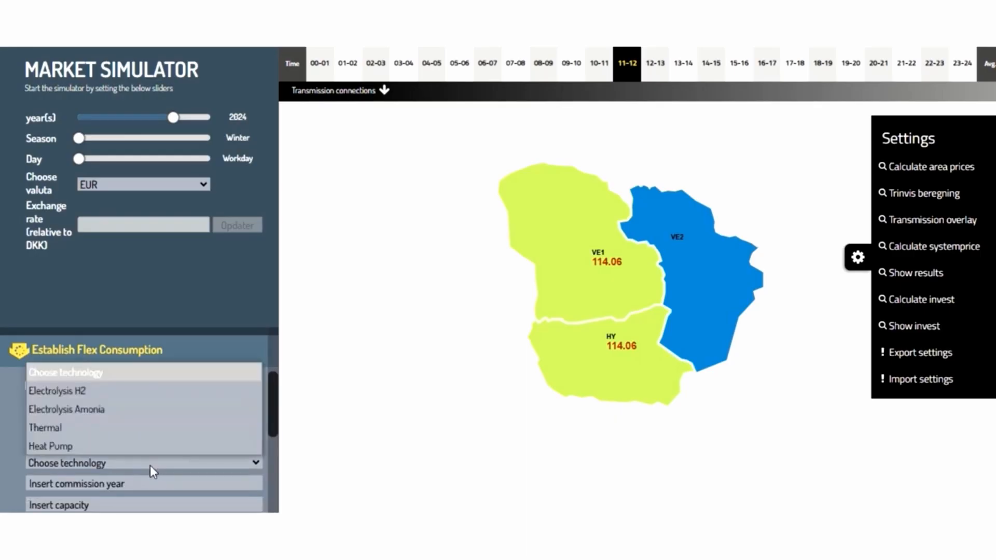
pyautogui.click(86, 390)
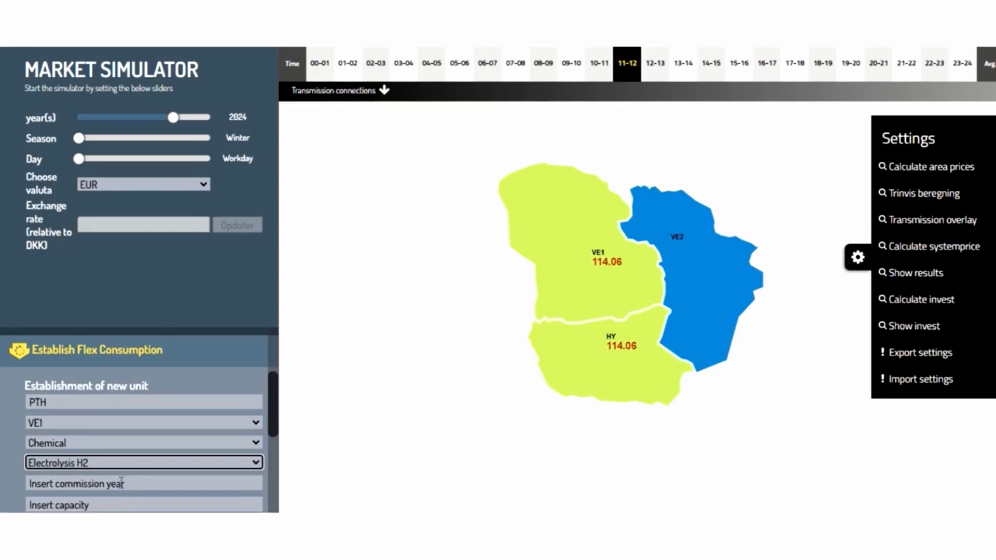
# - Set the PTH unit's commission year to 2020 and its capacity to 1500
pyautogui.scroll(-1, 119, 482)
pyautogui.click(76, 442)
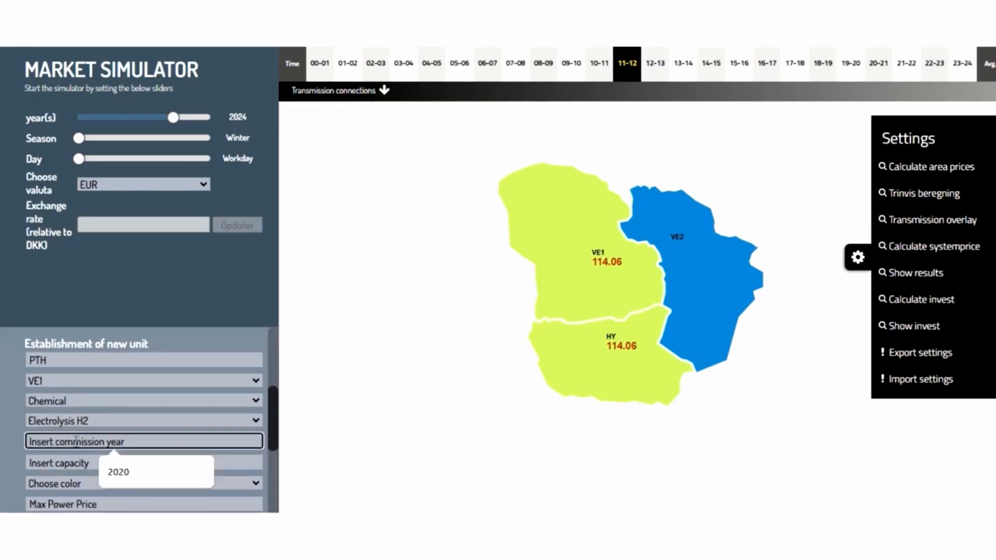
pyautogui.write('2020')
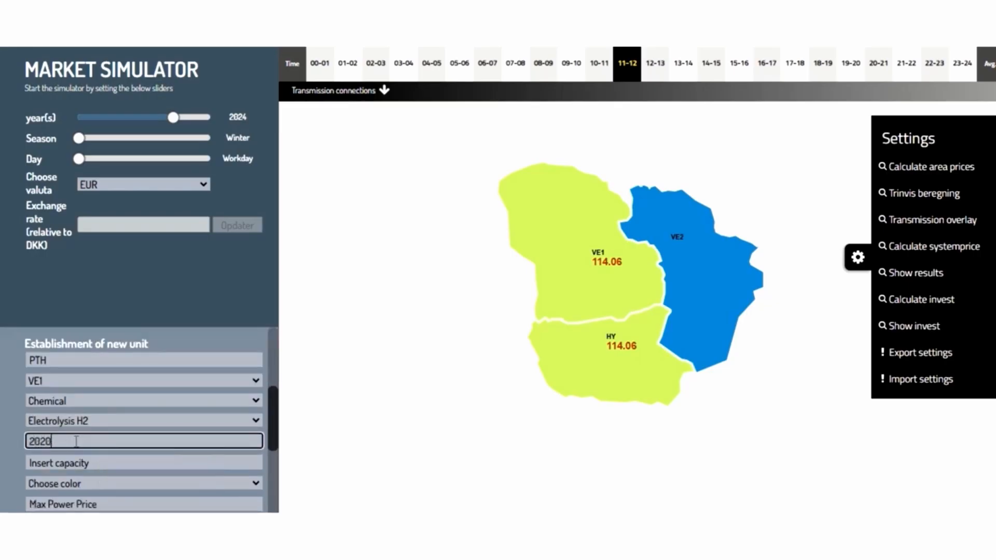
pyautogui.click(89, 462)
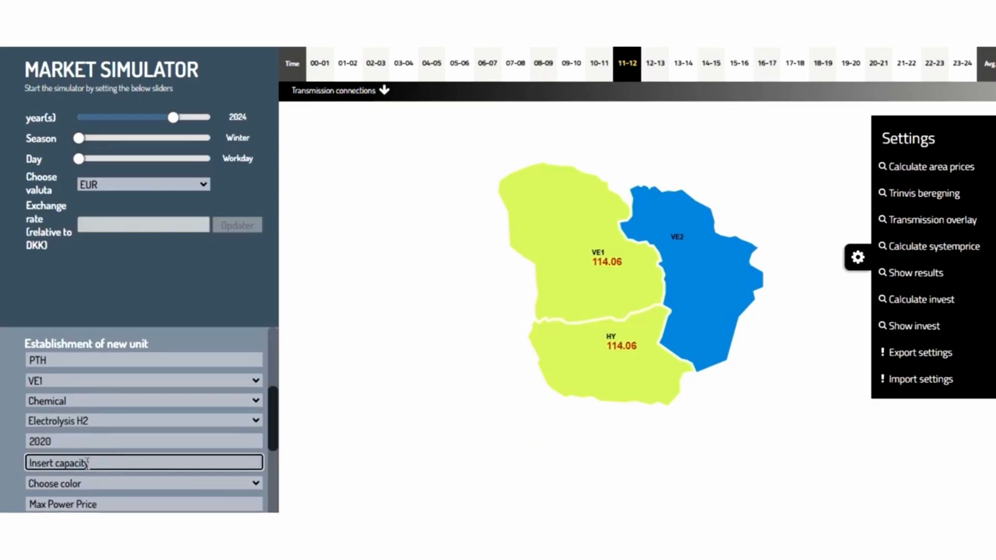
pyautogui.write('1500')
# - Give the PTH unit the colour Blue and a max power price of 100, then add the flex plant
pyautogui.click(93, 481)
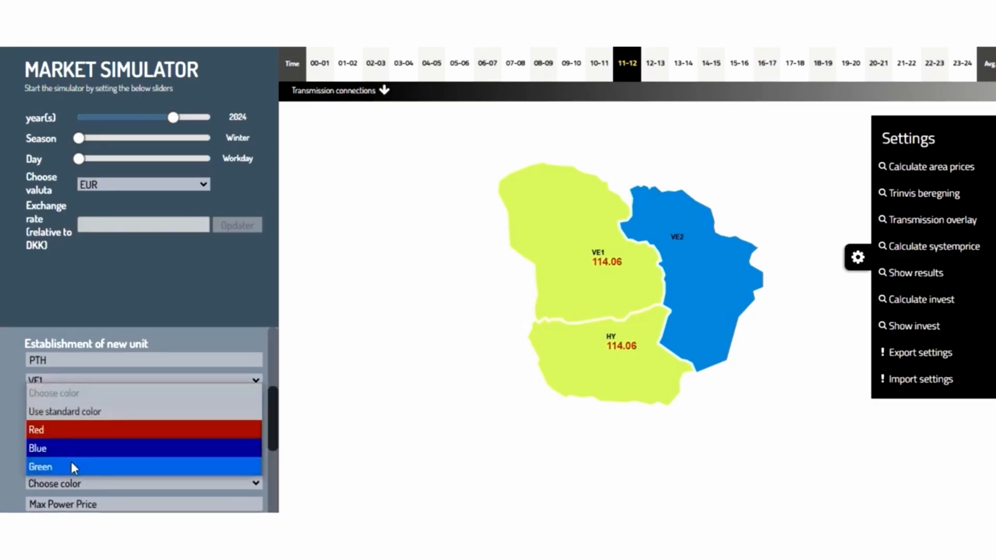
pyautogui.click(62, 448)
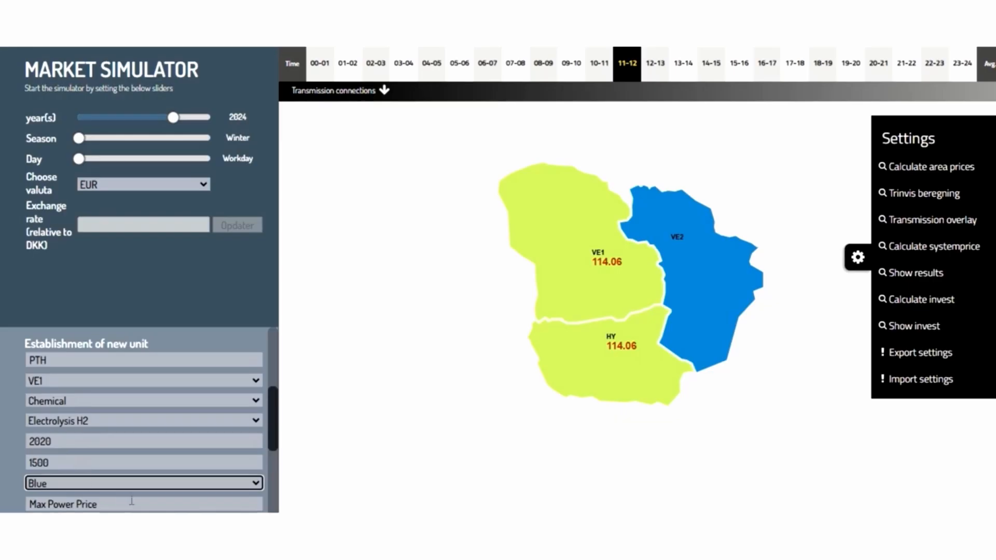
pyautogui.scroll(-1, 131, 497)
pyautogui.click(74, 460)
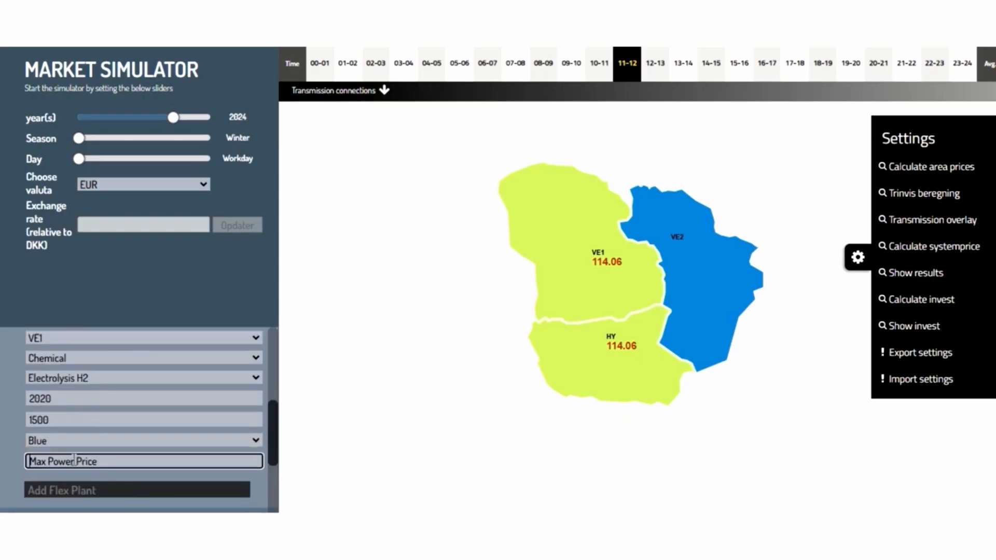
pyautogui.write('100')
pyautogui.click(107, 488)
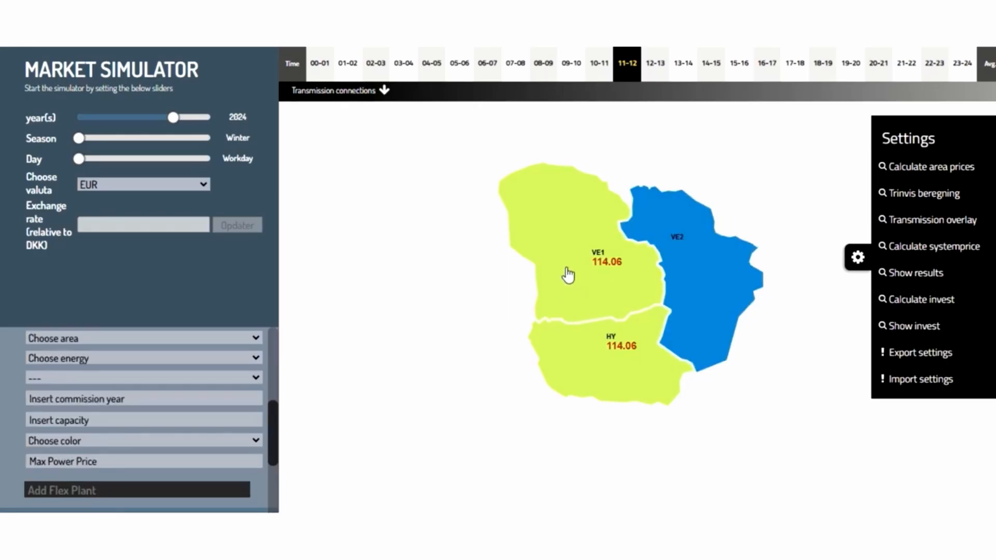
# - Open VE1's supply curve, close it, and recalculate the area prices with the new flex plant
pyautogui.click(566, 270)
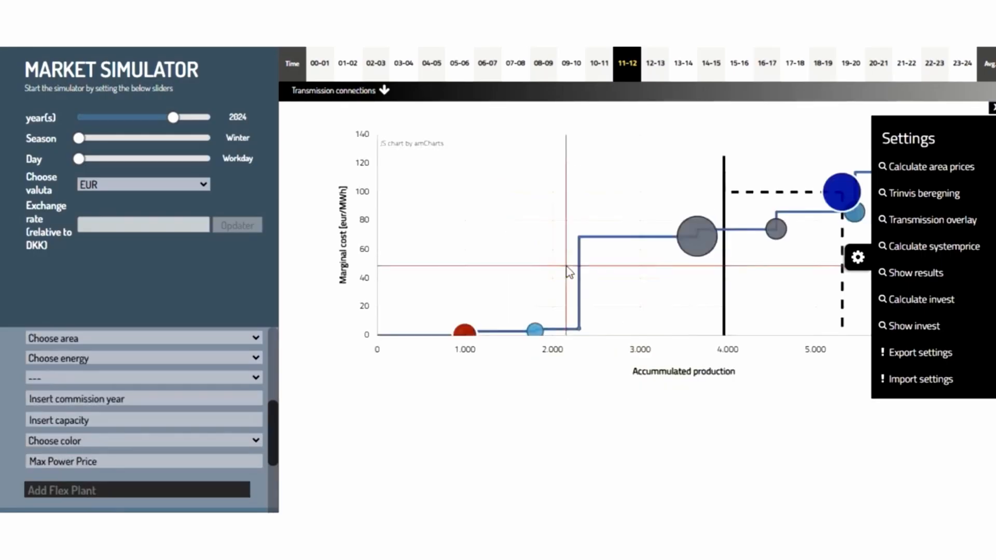
pyautogui.click(859, 257)
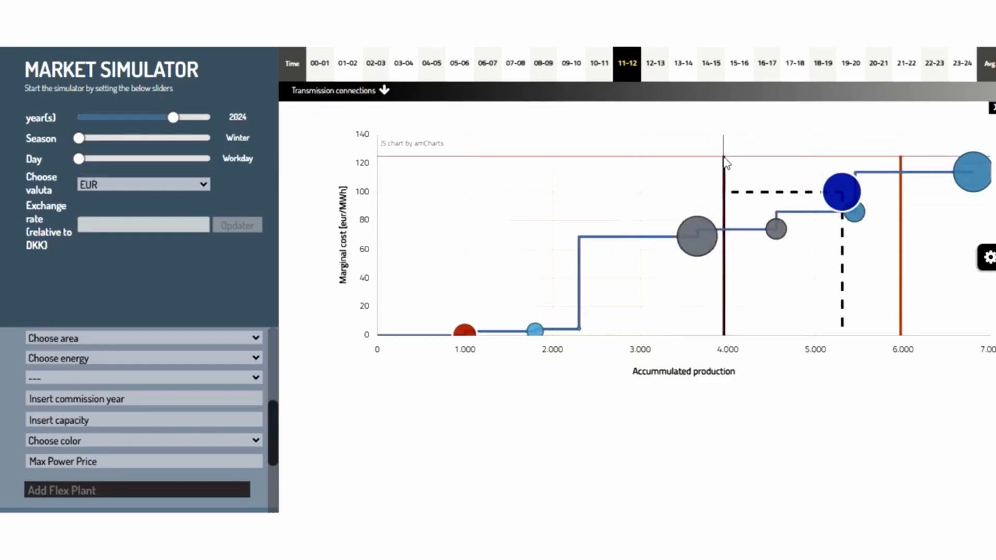
pyautogui.moveTo(843, 194)
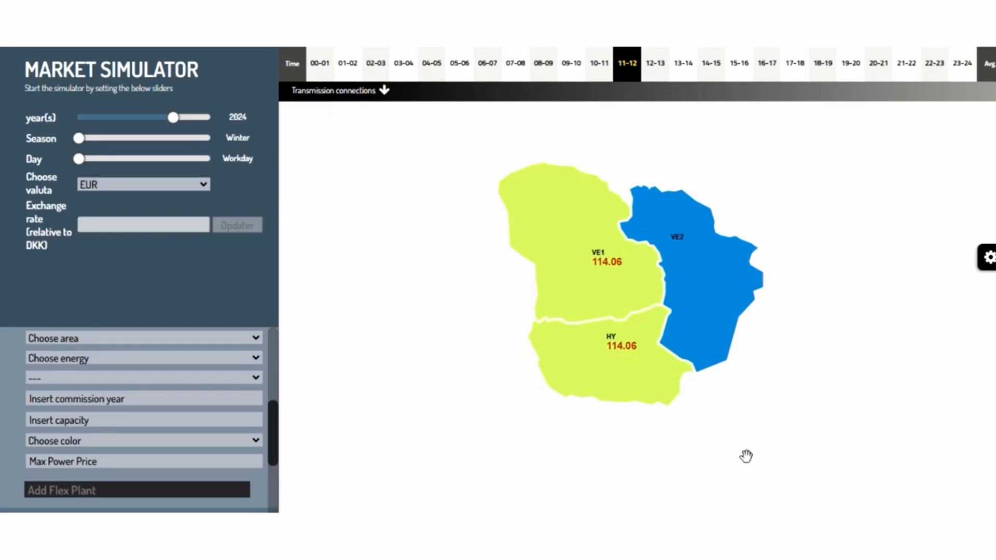
pyautogui.click(988, 257)
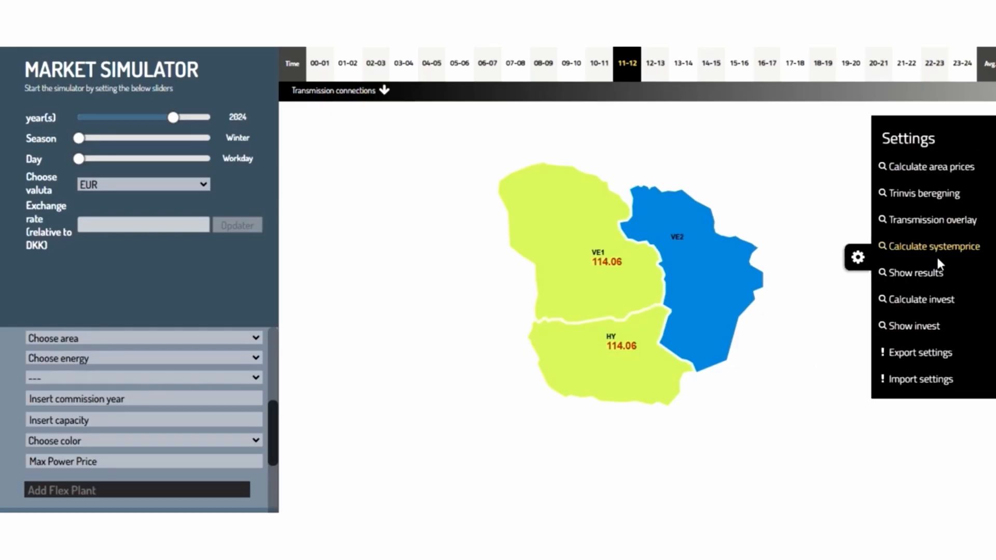
pyautogui.click(915, 167)
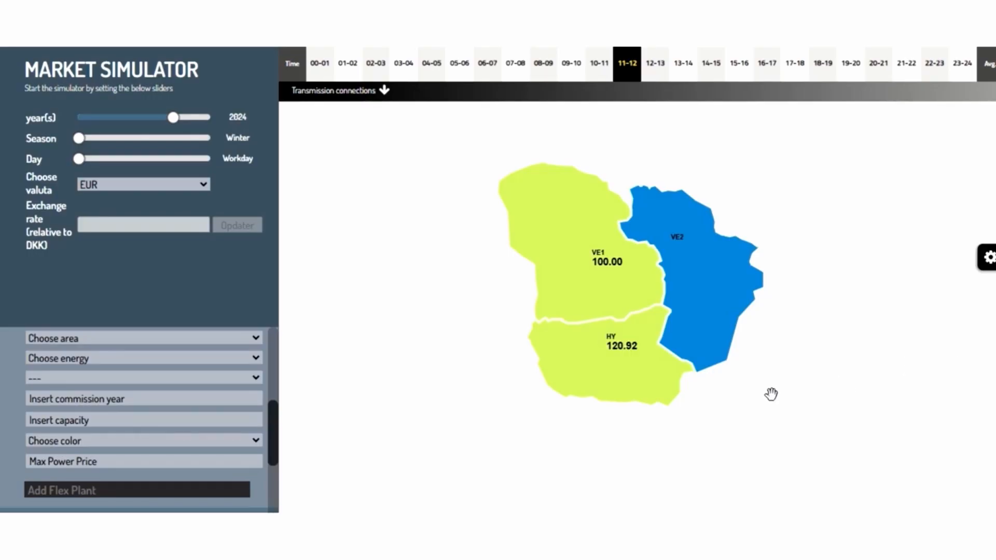
# - Show the area results panel and scroll through the VE1 figures
pyautogui.click(610, 369)
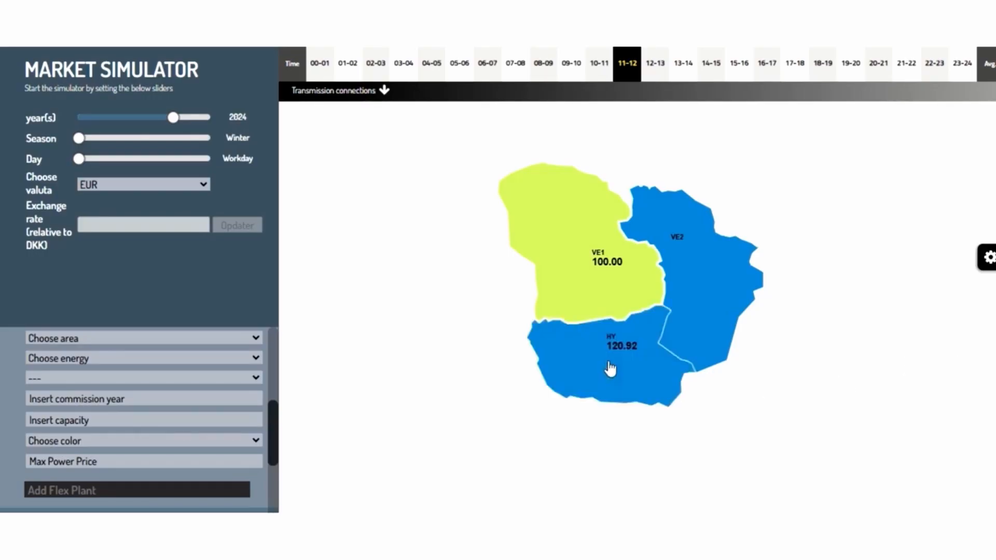
pyautogui.click(988, 258)
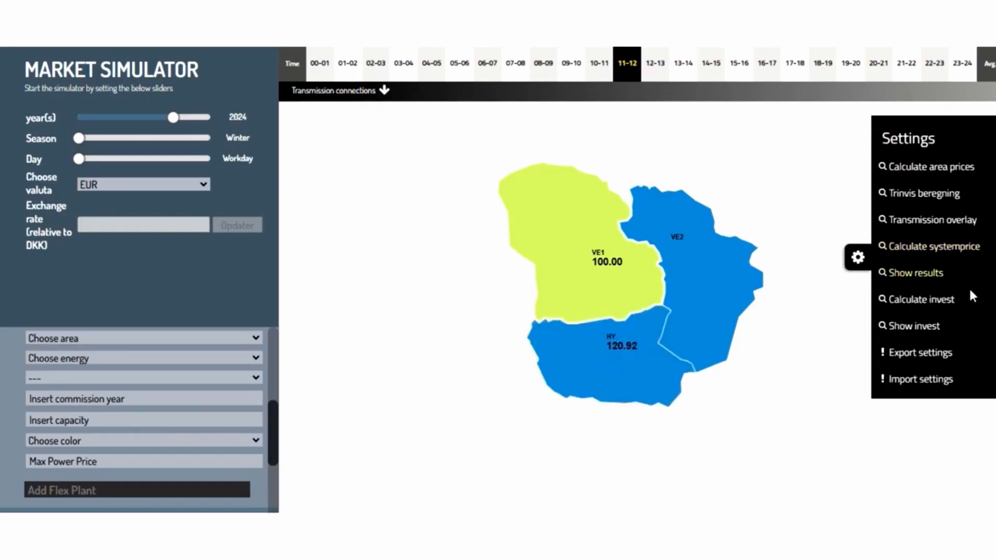
pyautogui.click(905, 276)
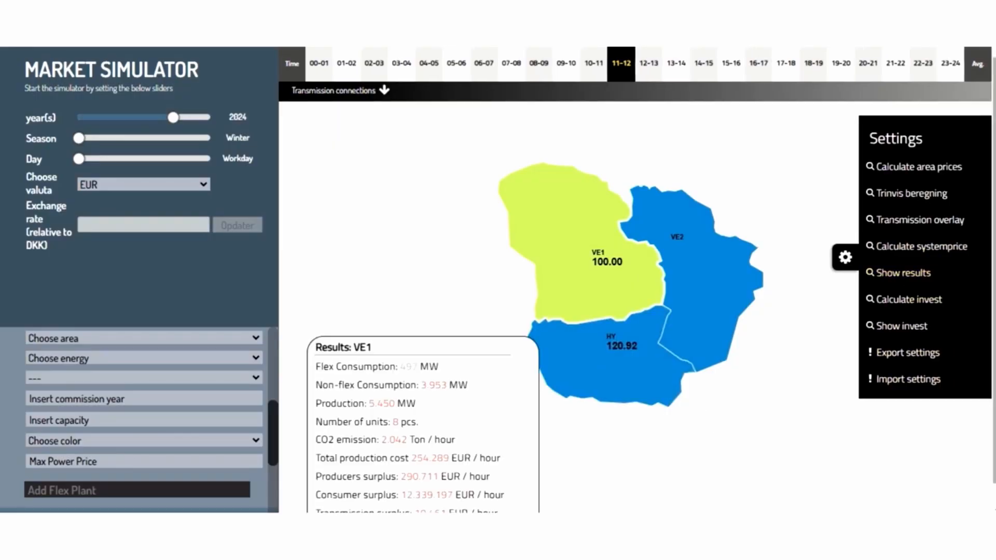
pyautogui.scroll(-1, 363, 360)
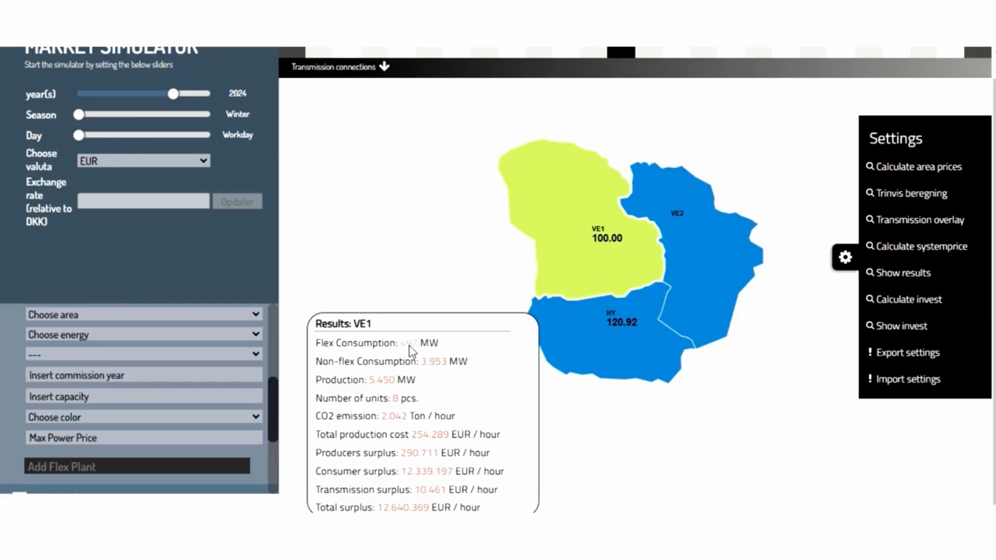
pyautogui.scroll(1, 411, 351)
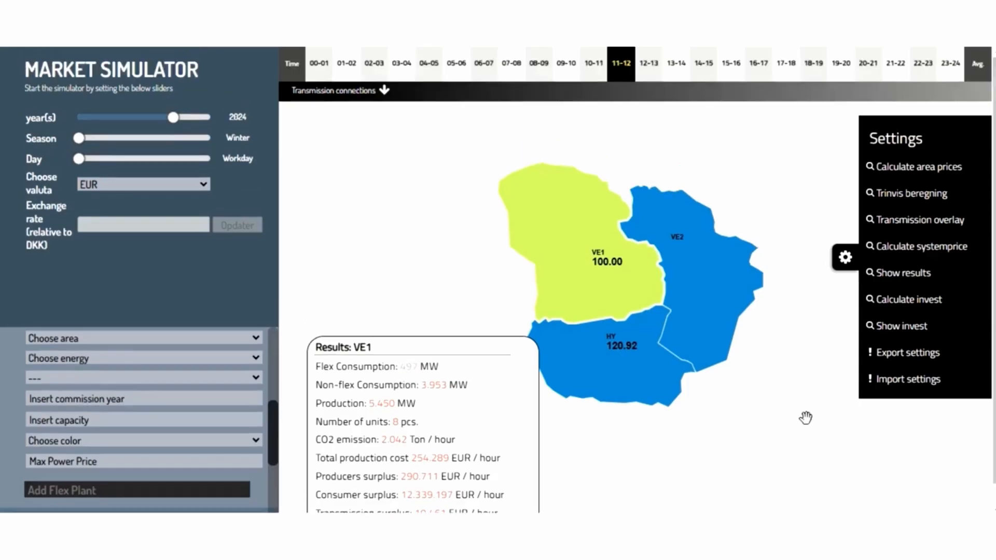
# - Examine the supply curves of VE1 and HY, inspecting the individual units such as the PTH plant
pyautogui.click(587, 270)
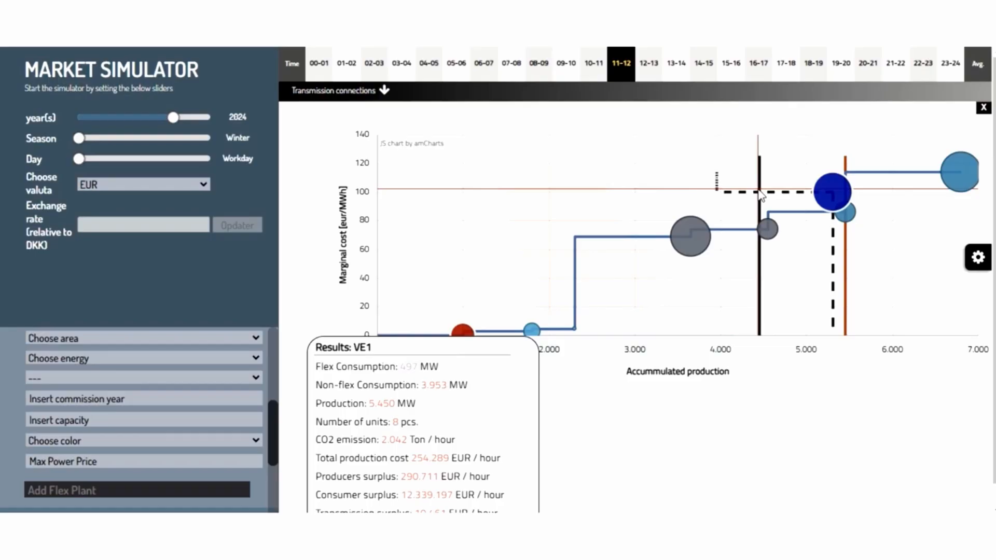
pyautogui.moveTo(833, 188)
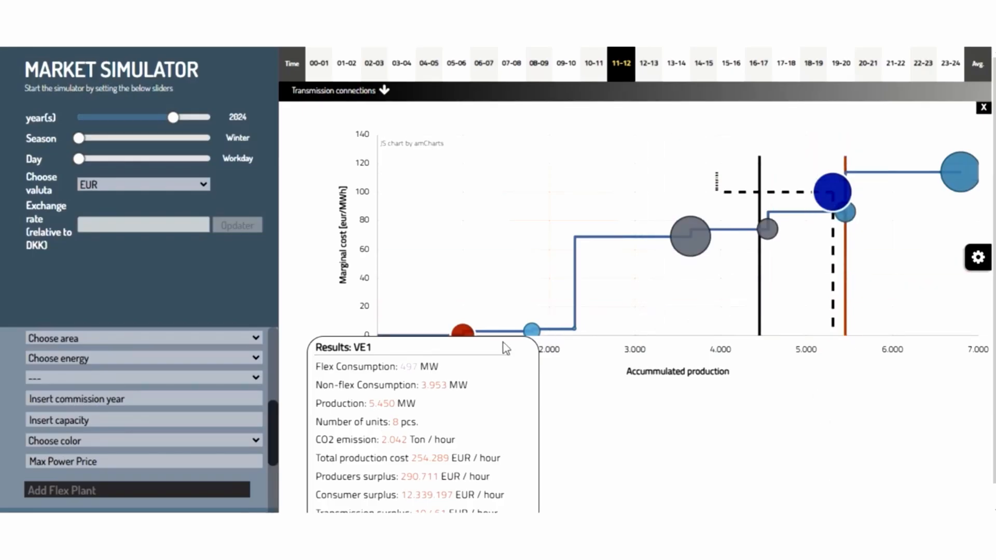
pyautogui.moveTo(467, 335)
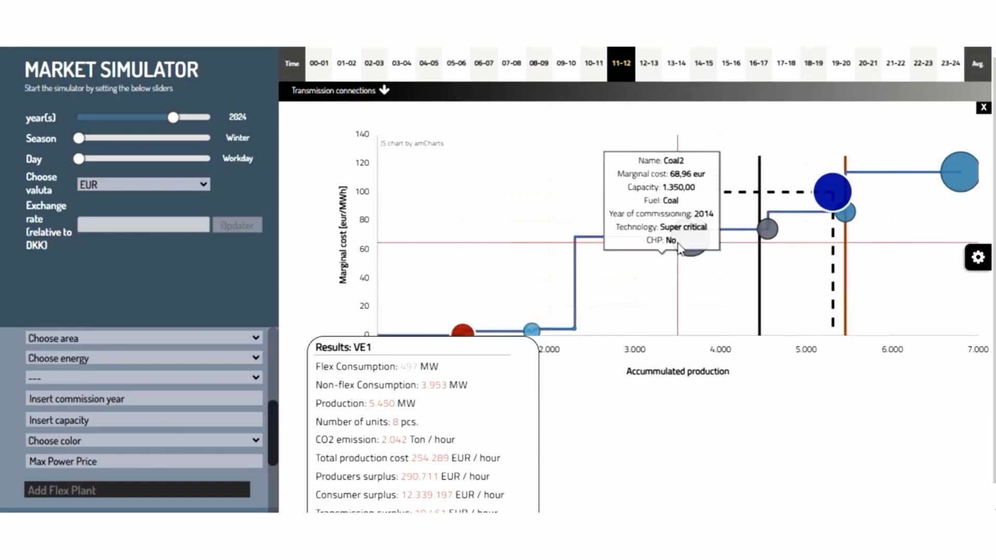
pyautogui.moveTo(771, 242)
pyautogui.moveTo(849, 217)
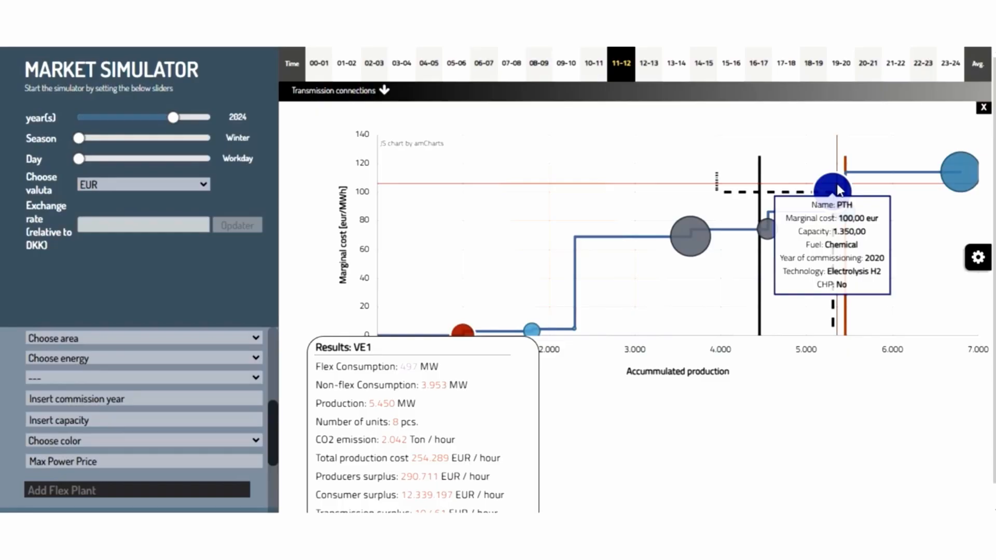
pyautogui.click(982, 106)
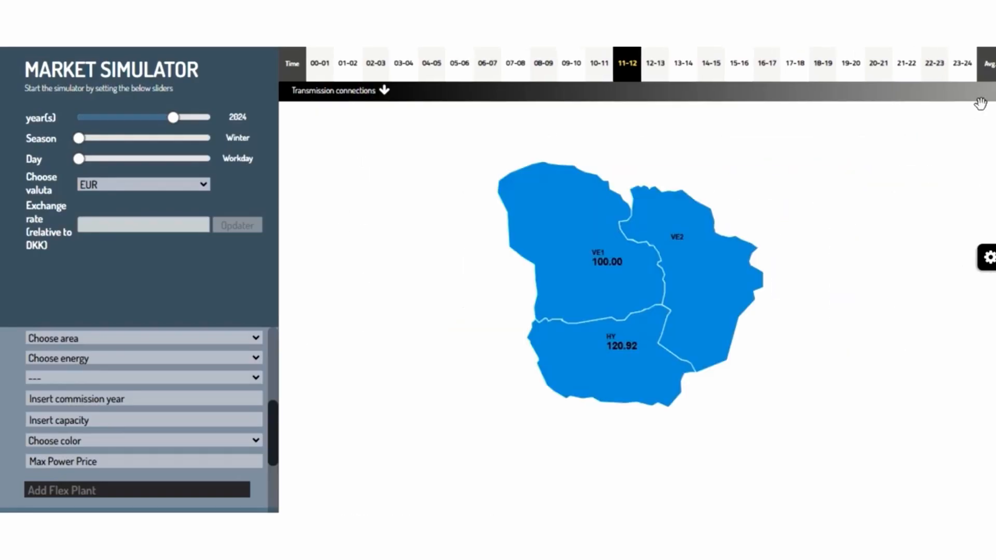
pyautogui.click(590, 357)
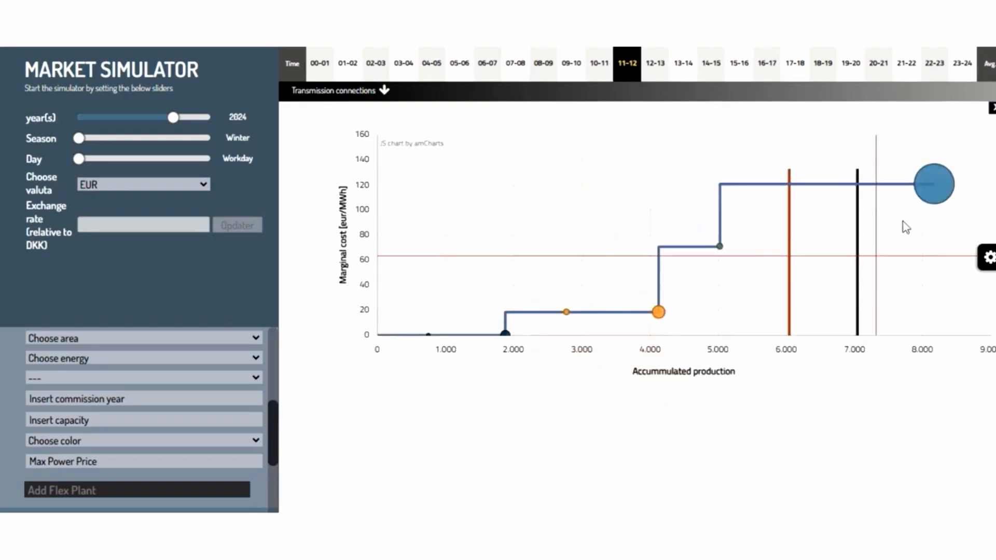
pyautogui.moveTo(932, 185)
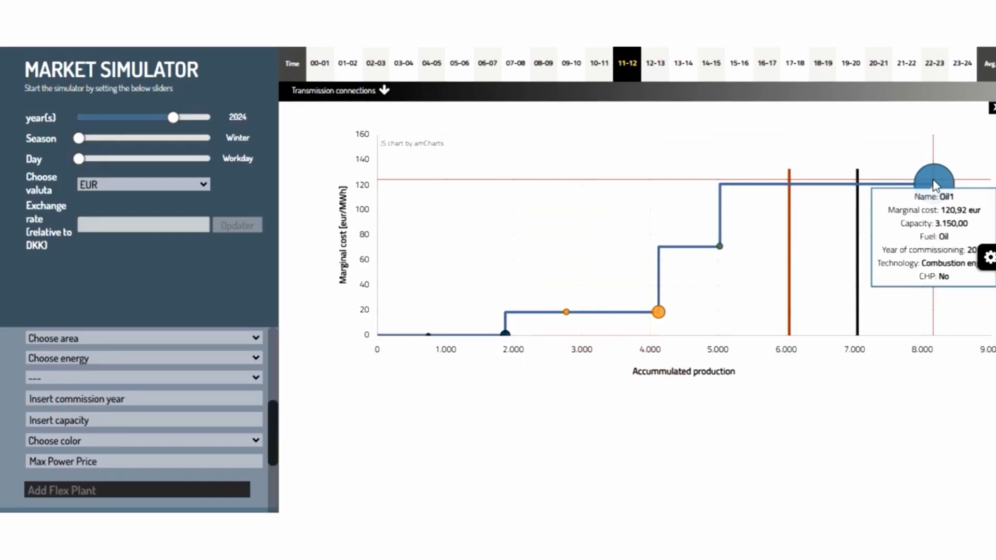
pyautogui.click(989, 105)
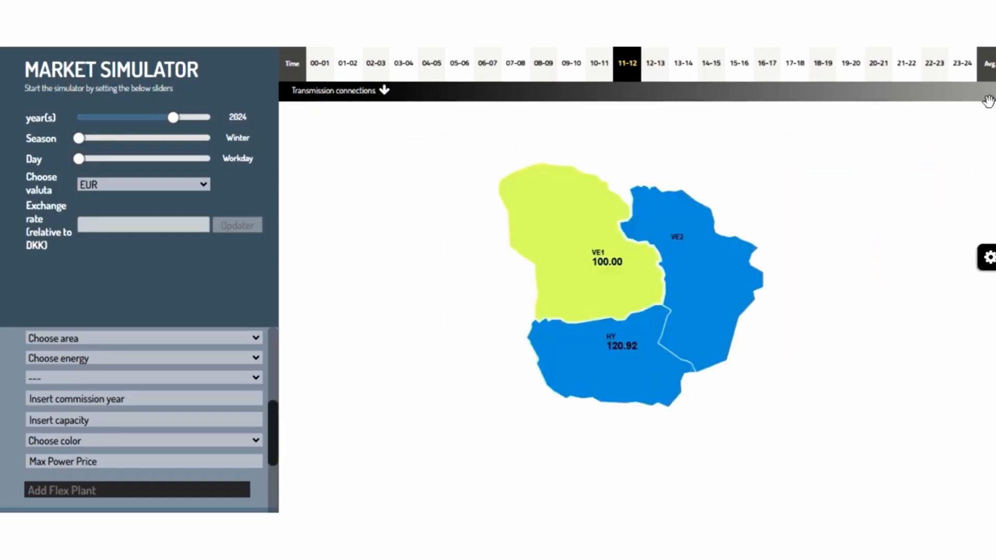
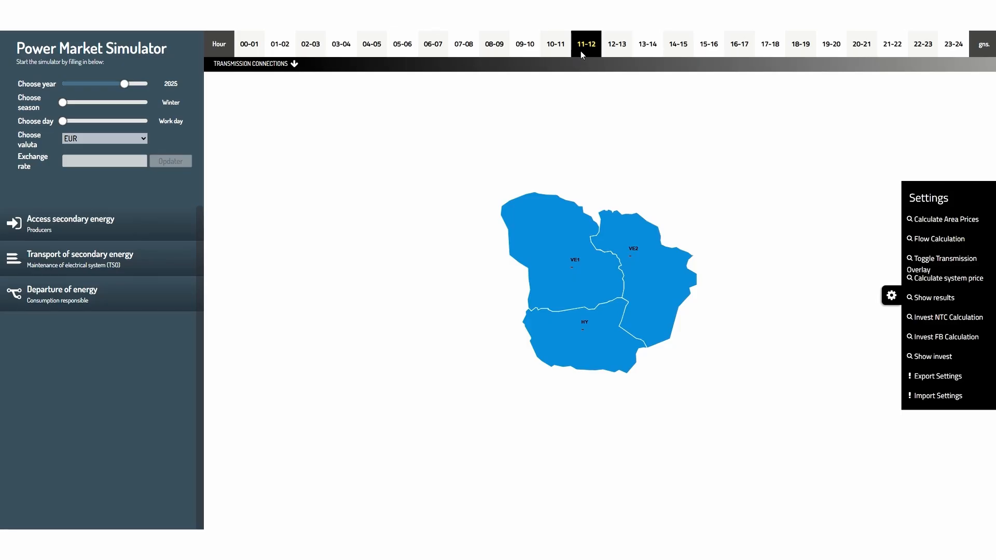
# - Inspect VE1's supply curve and the list of transmission connections
pyautogui.click(561, 267)
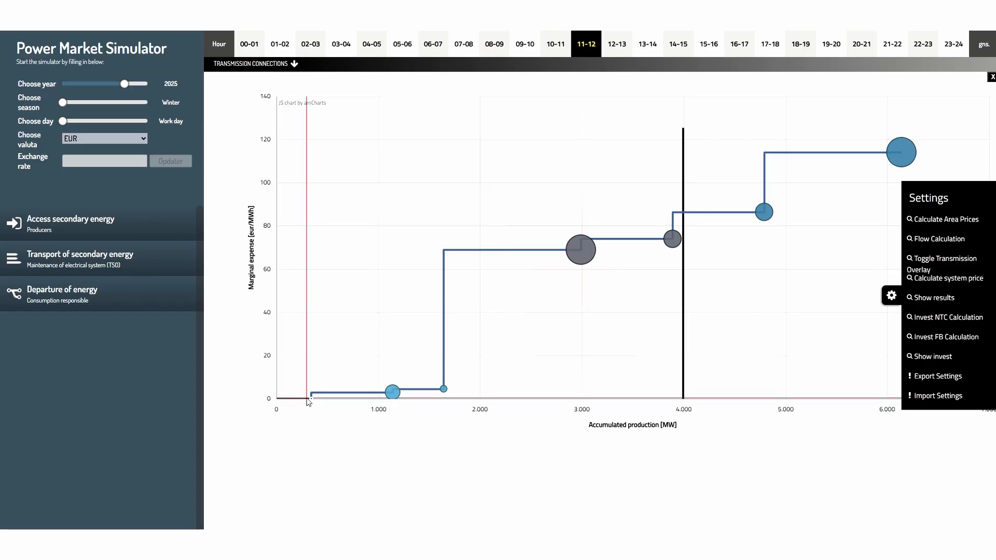
pyautogui.moveTo(311, 403)
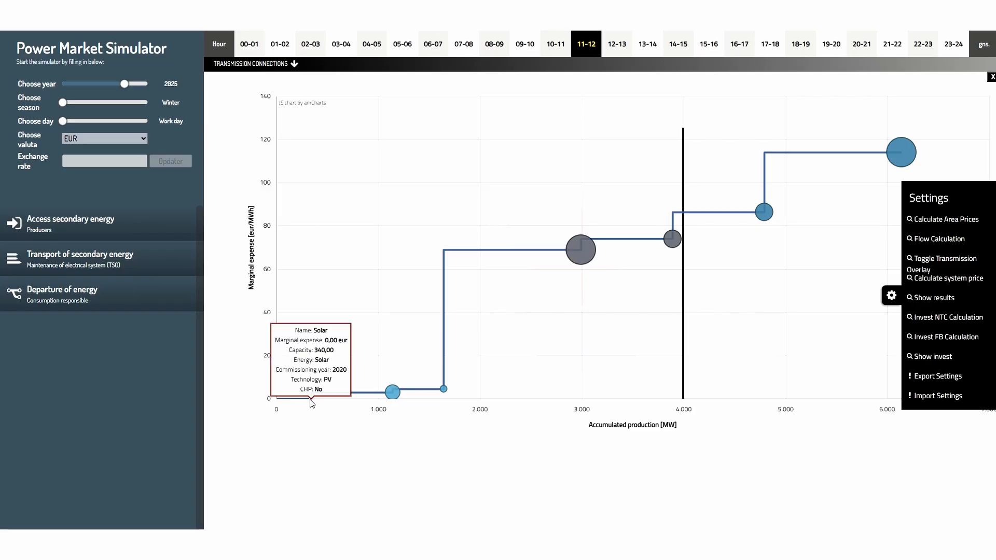
pyautogui.click(988, 77)
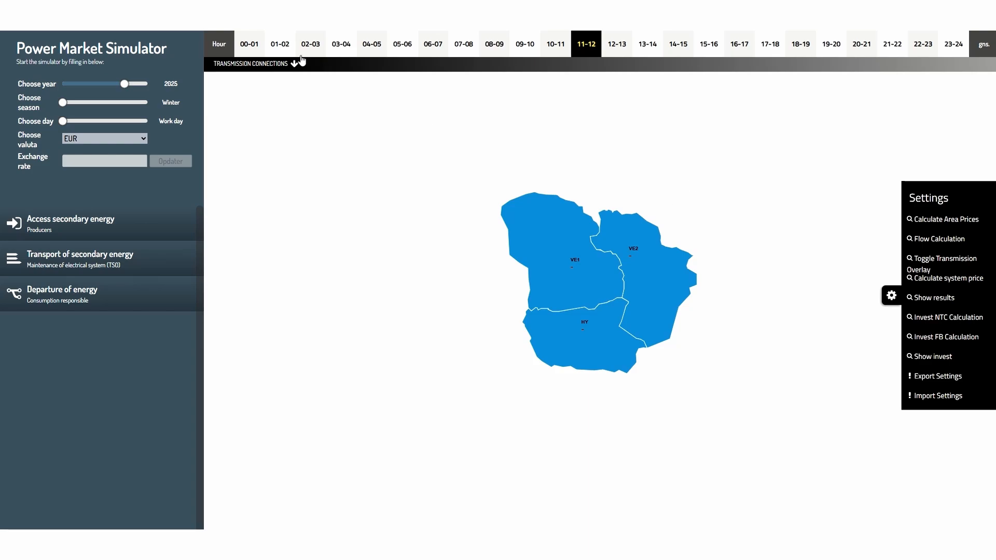
pyautogui.click(260, 71)
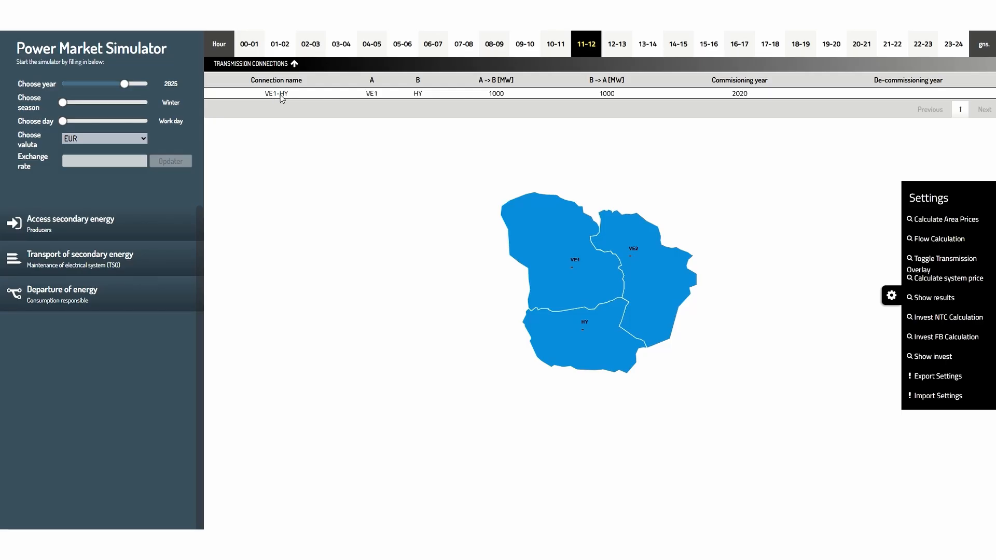
pyautogui.click(244, 62)
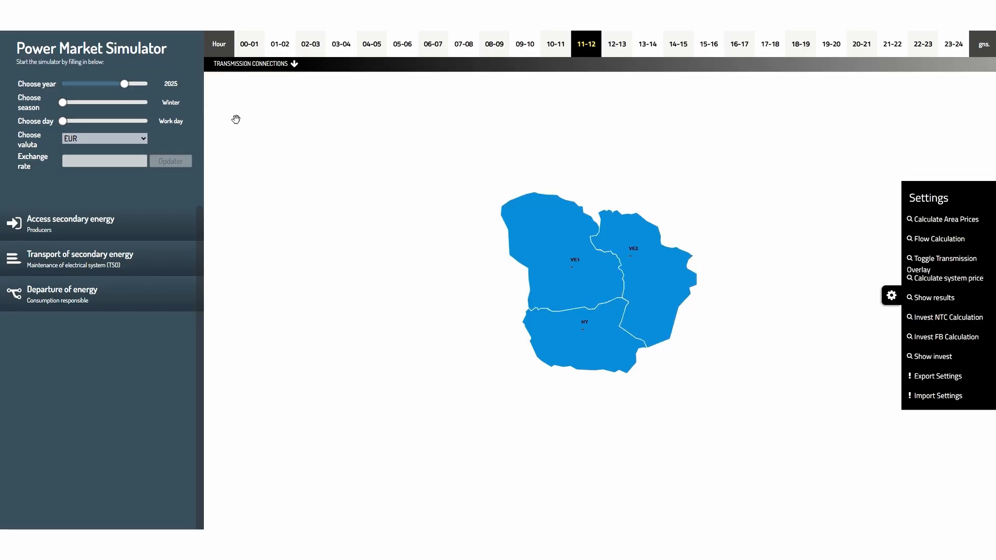
# - In the auto build settings, choose the Solar unit in area VE1 for the economy calculation and add the plant
pyautogui.click(67, 227)
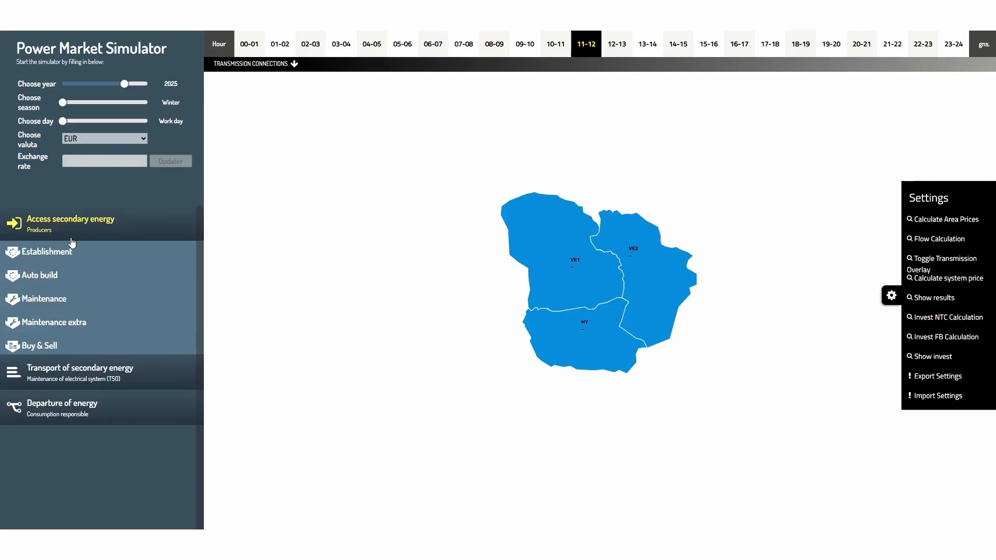
pyautogui.click(52, 277)
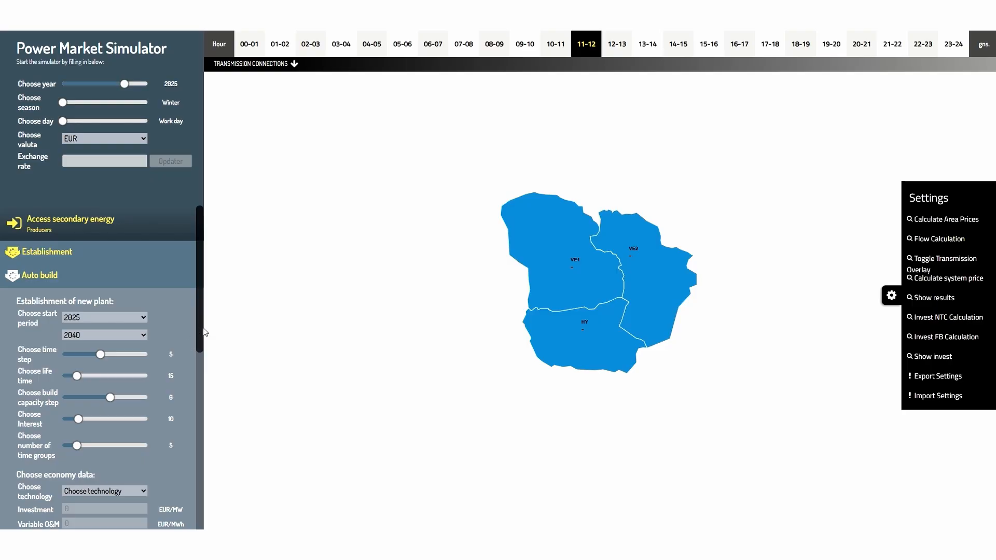
pyautogui.moveTo(205, 332); pyautogui.dragTo(201, 489)
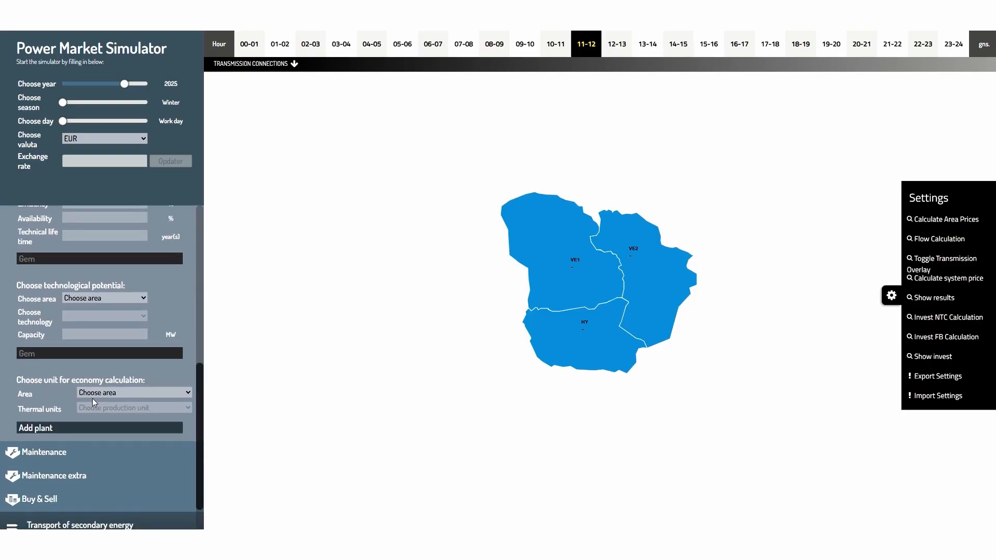
pyautogui.click(188, 392)
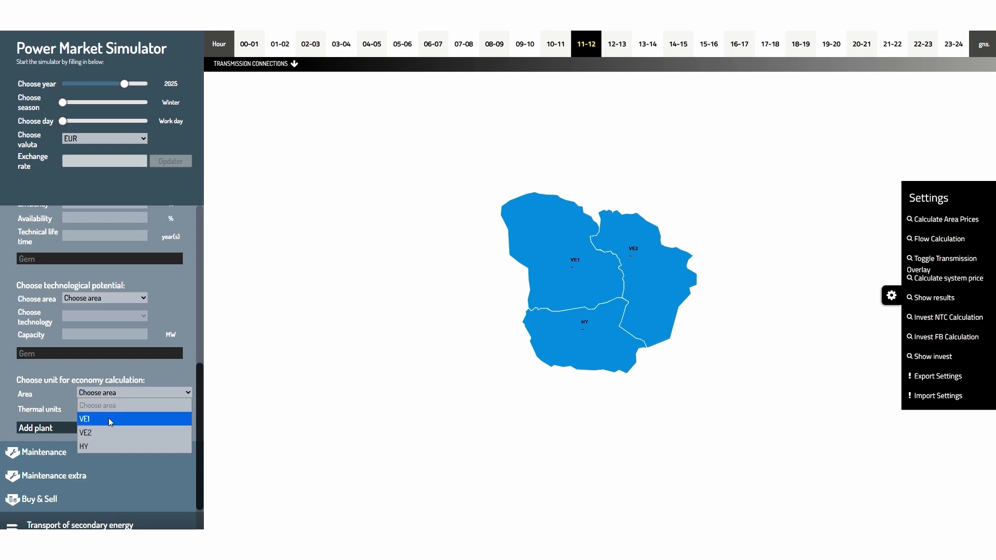
pyautogui.click(88, 418)
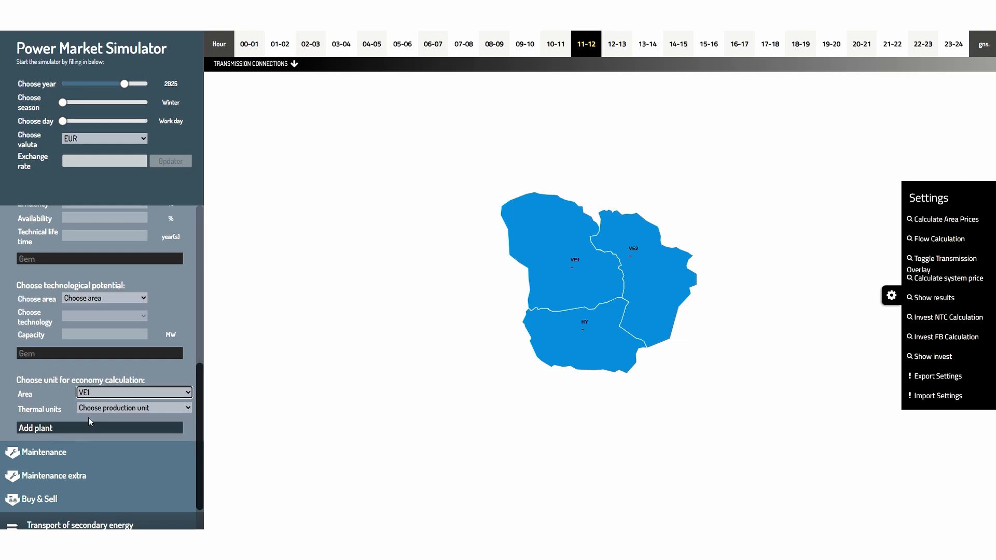
pyautogui.click(92, 409)
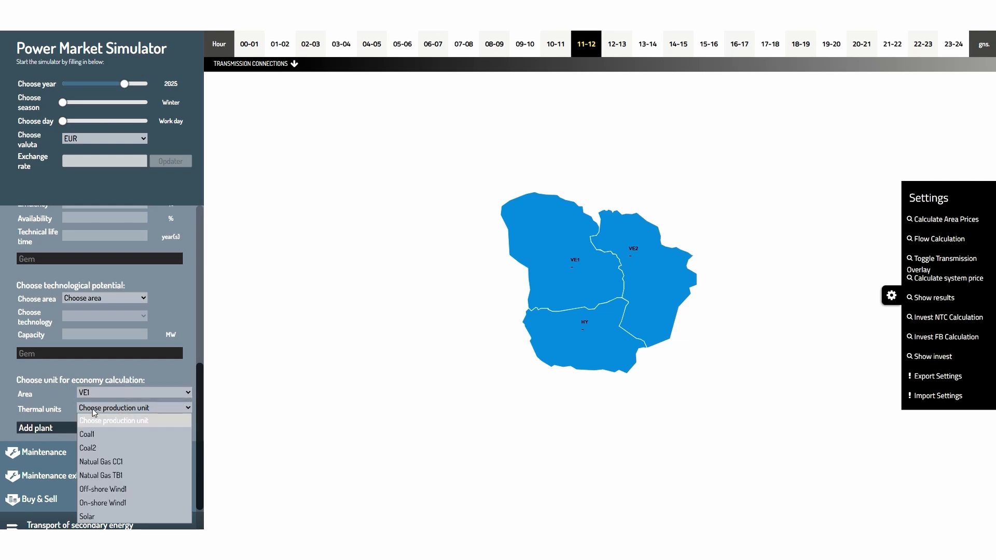
pyautogui.click(89, 518)
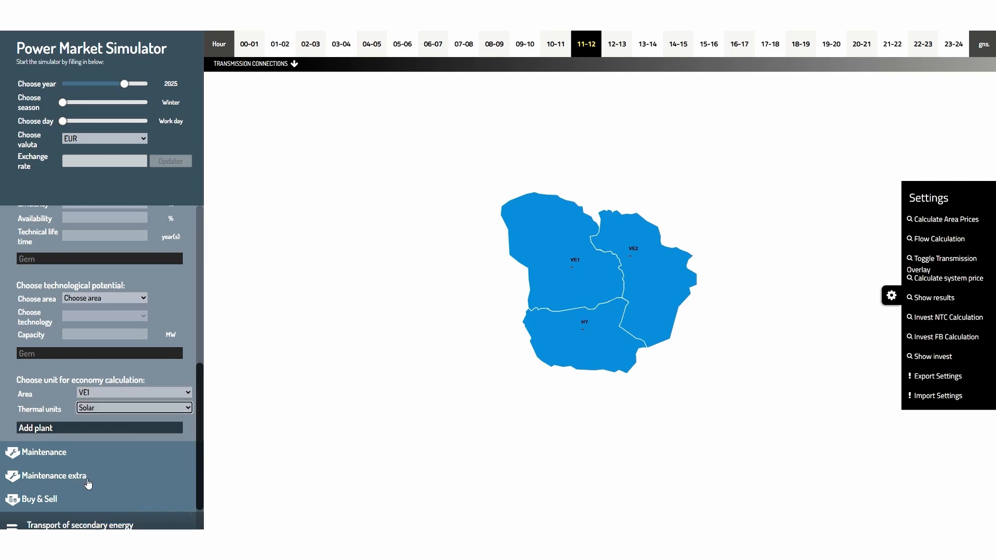
pyautogui.click(65, 428)
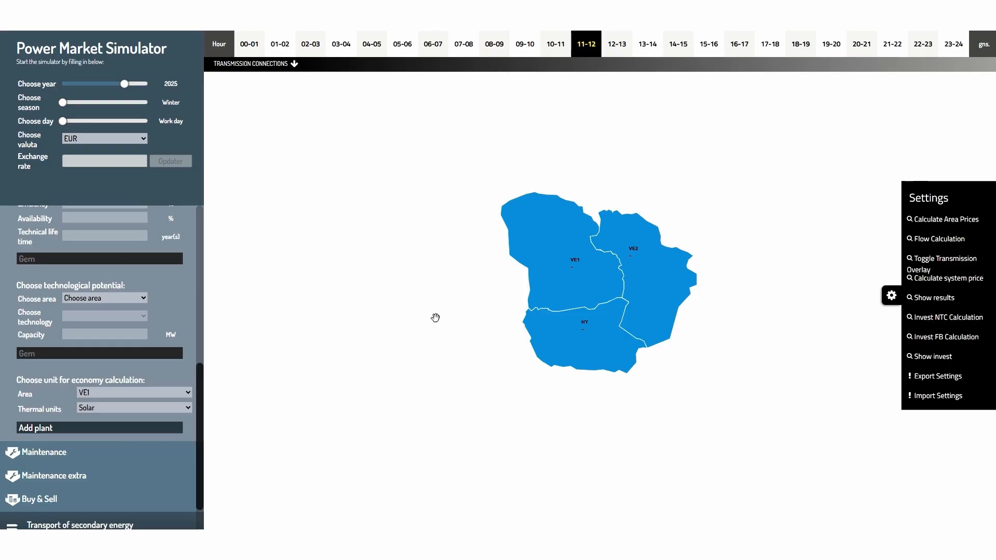
# - Select areas VE1 and HY, run the NTC investment calculation and show the investment results
pyautogui.click(566, 273)
pyautogui.click(580, 338)
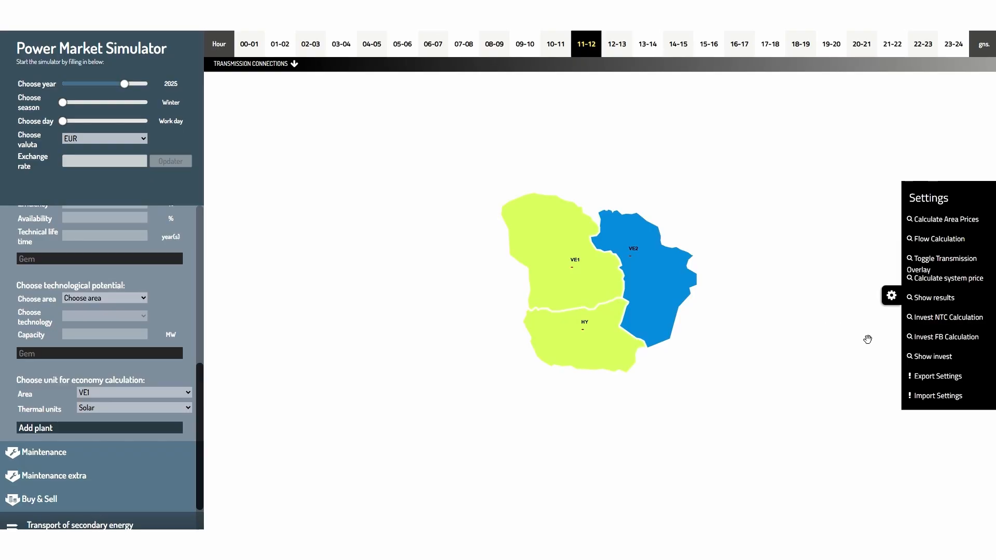
pyautogui.click(944, 318)
pyautogui.click(929, 357)
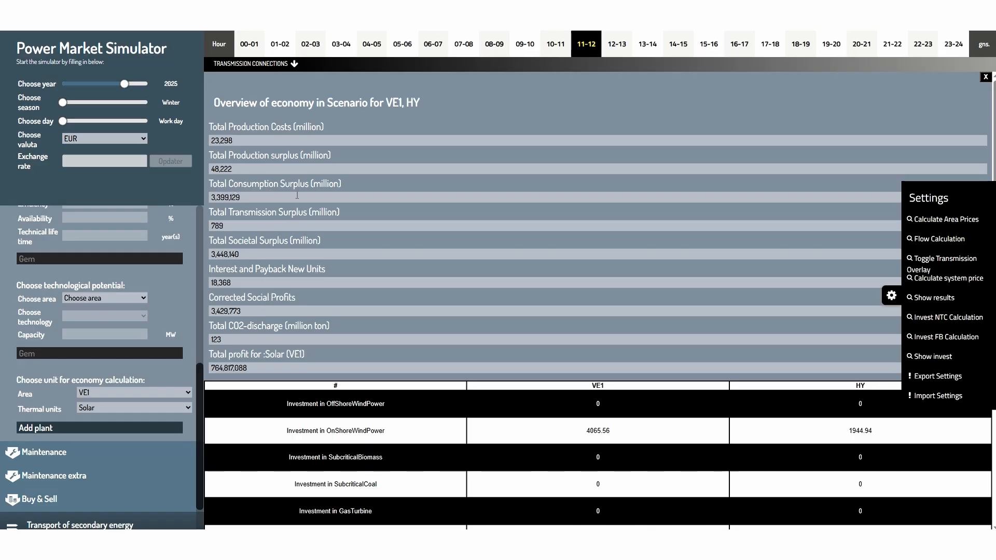
# - Scroll through the investment overview table and capacity chart, then close the overview
pyautogui.scroll(-3, 560, 334)
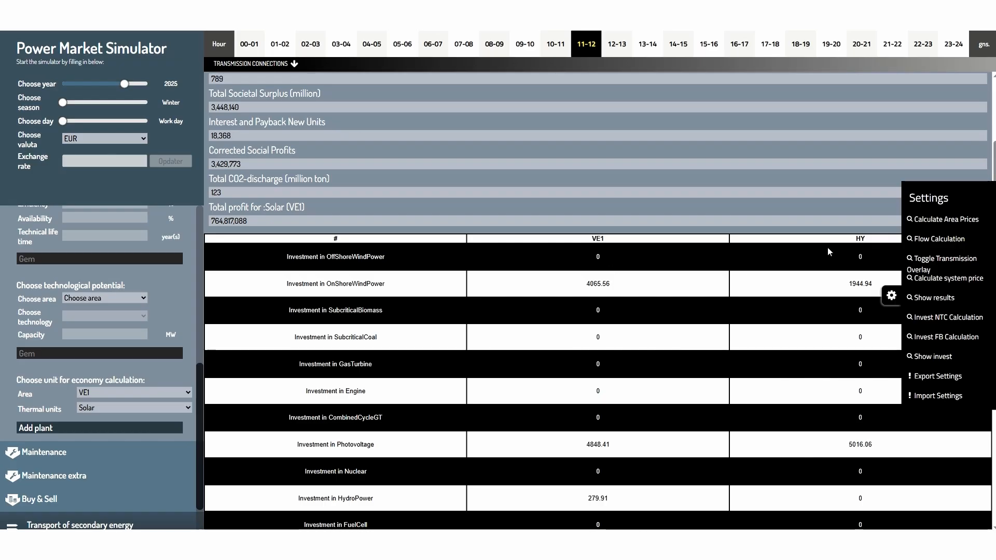
pyautogui.scroll(-5, 659, 356)
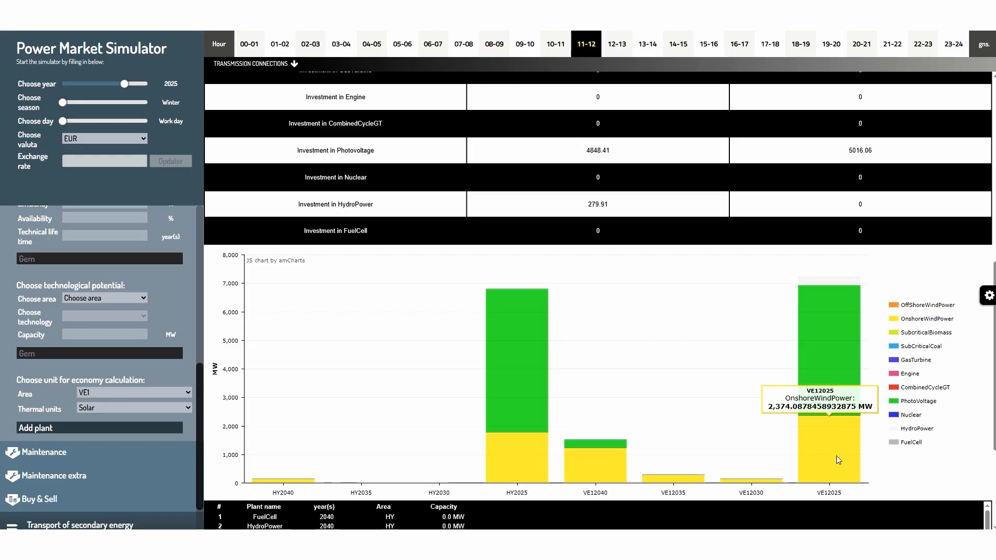
pyautogui.moveTo(838, 370)
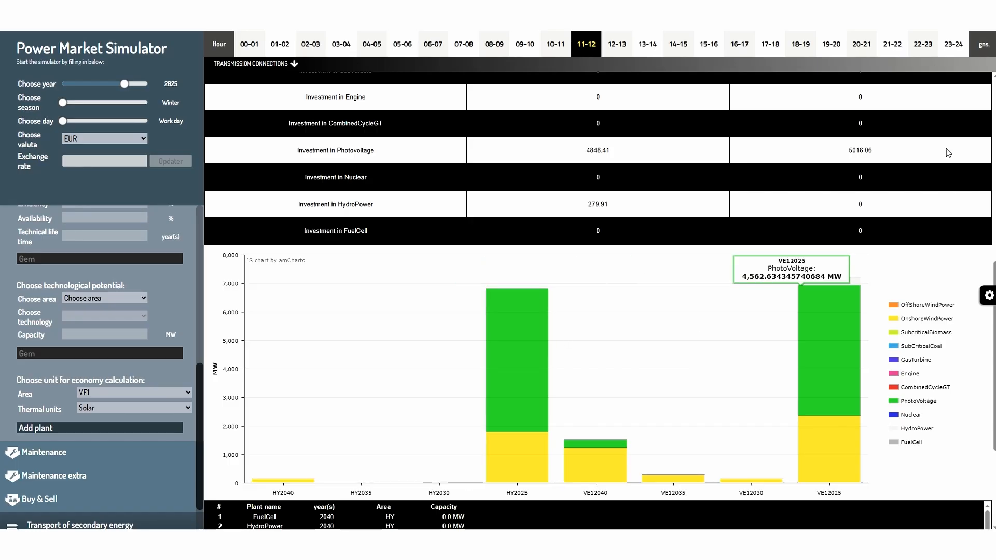
pyautogui.scroll(9, 924, 107)
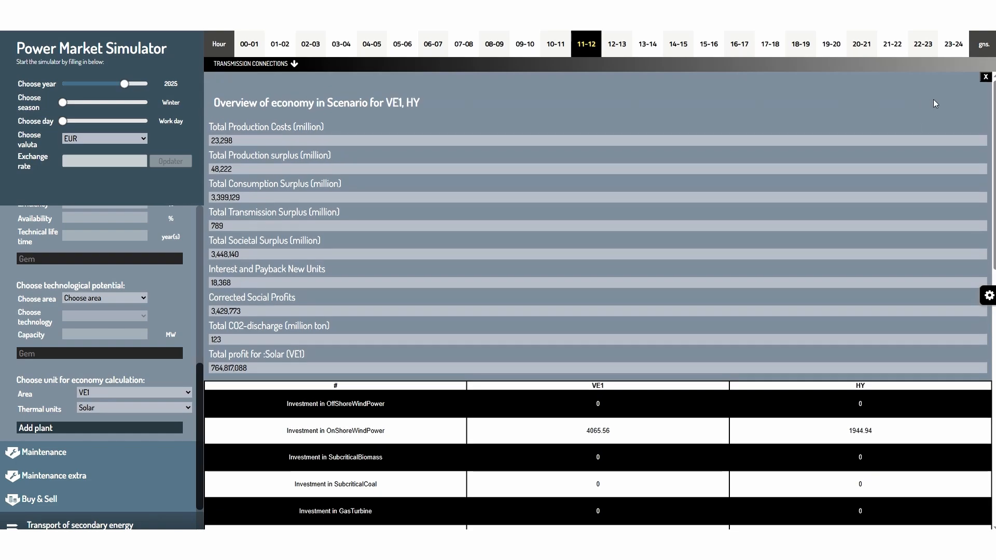
pyautogui.click(985, 75)
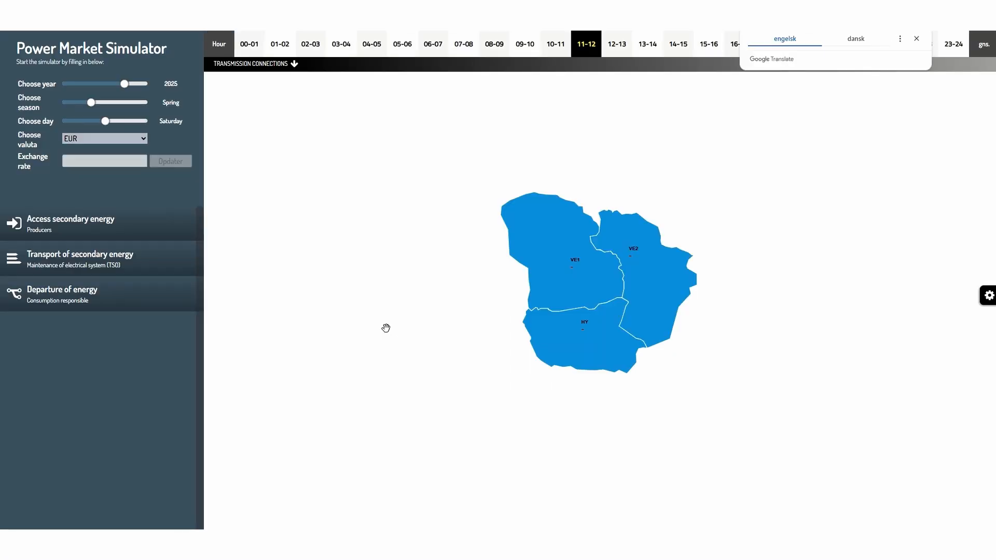
# - Import the settings file E2GMarketSimulatorSettings (2).txt from Downloads
pyautogui.click(989, 300)
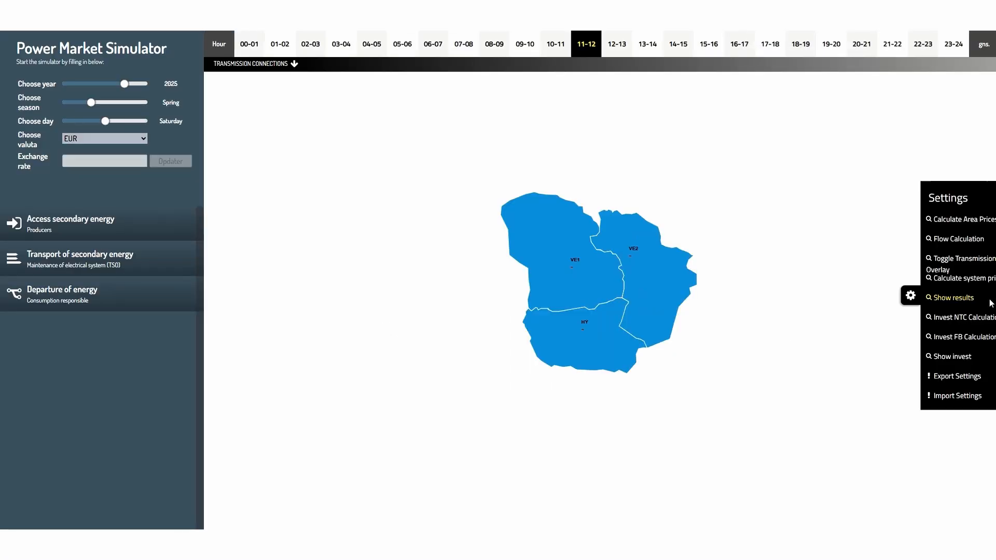
pyautogui.click(935, 396)
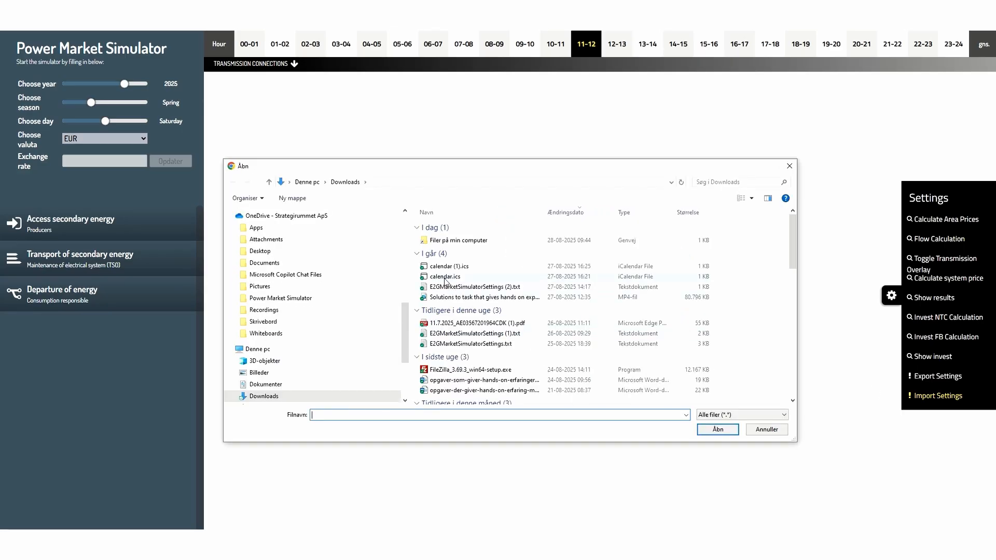
pyautogui.click(448, 289)
pyautogui.doubleClick(447, 289)
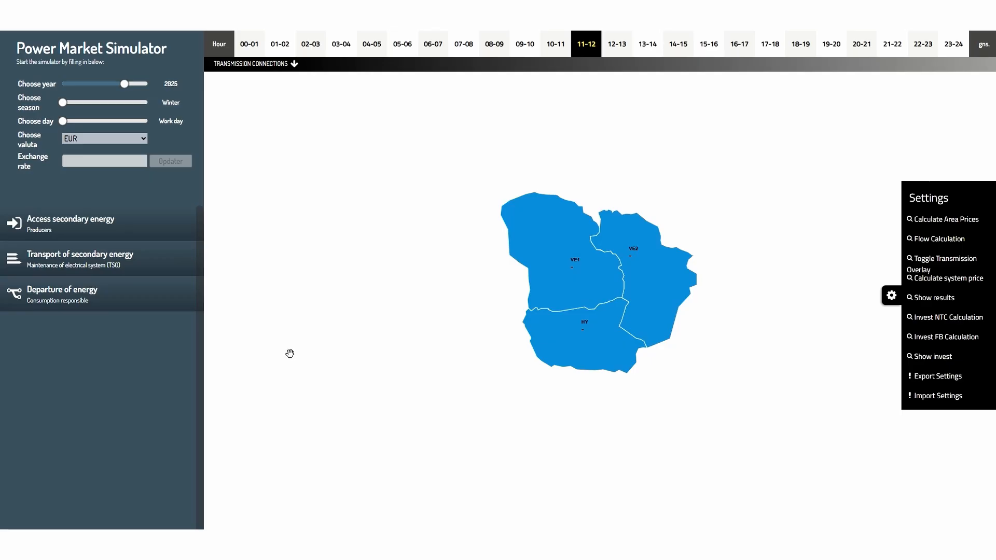
# - In the auto build economy data, set Solar's investment cost to 500000 EUR/MW and save it
pyautogui.click(45, 229)
pyautogui.click(48, 276)
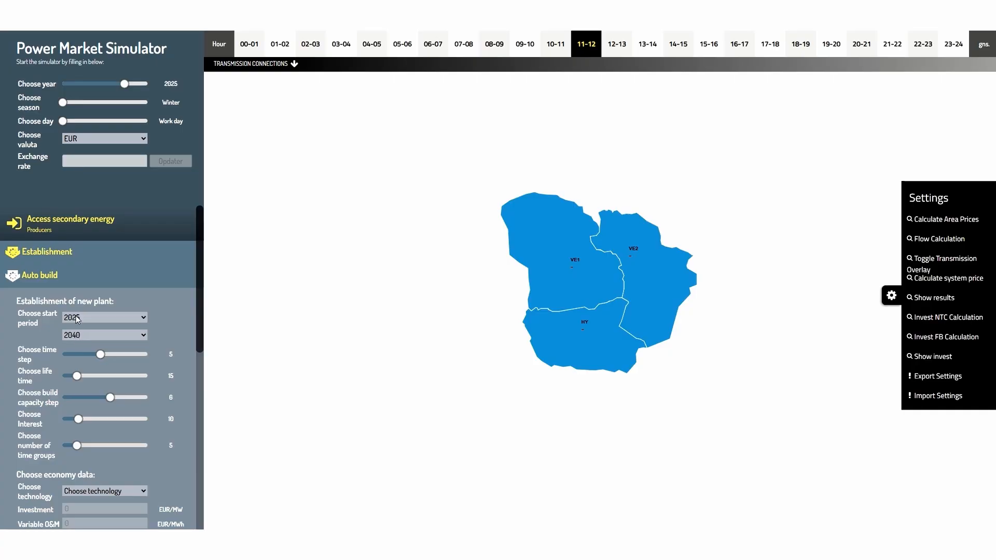
pyautogui.scroll(-4, 79, 341)
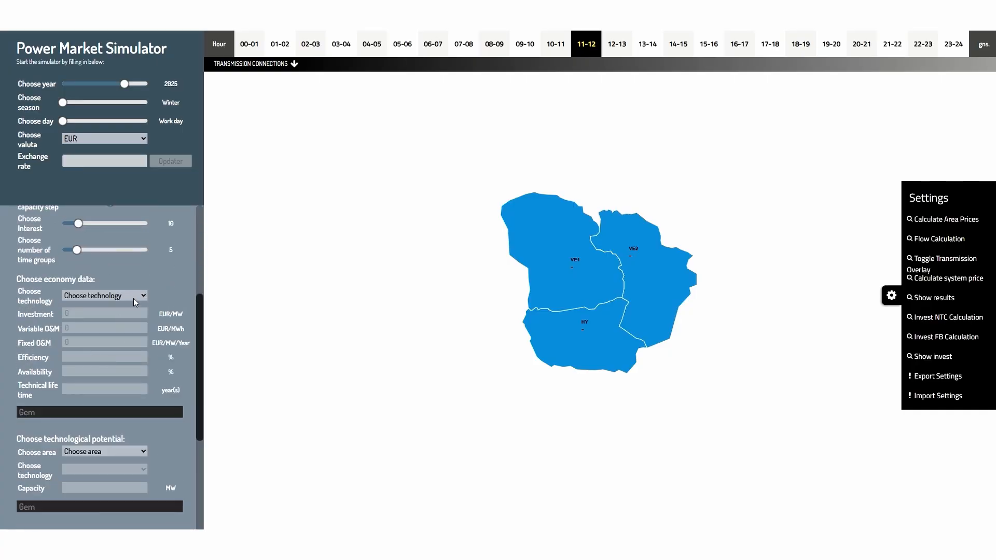
pyautogui.click(132, 297)
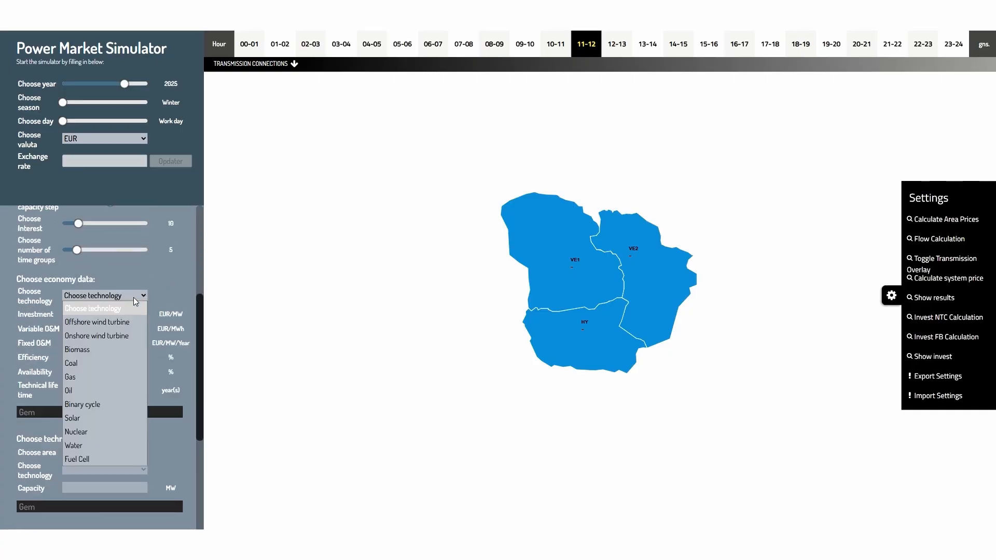
pyautogui.click(79, 420)
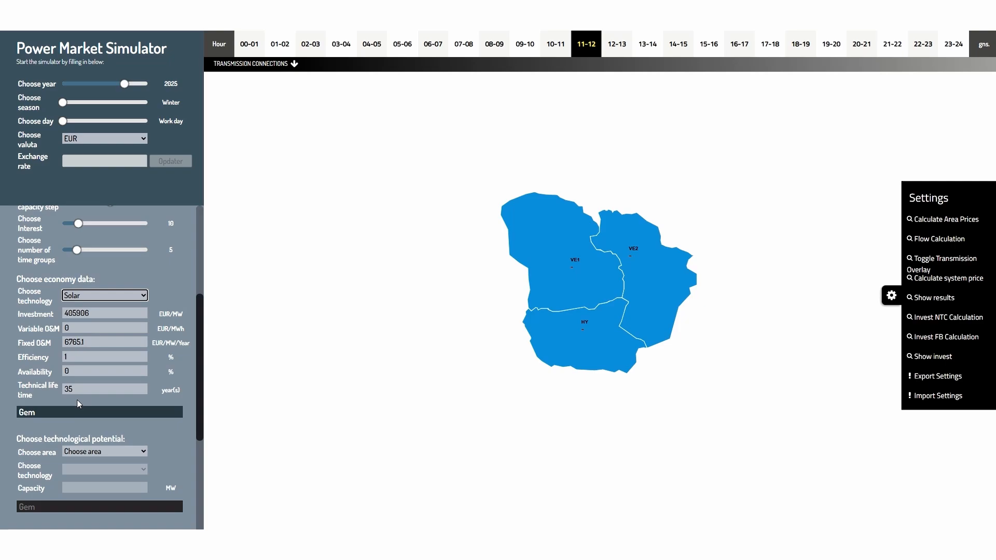
pyautogui.click(95, 315)
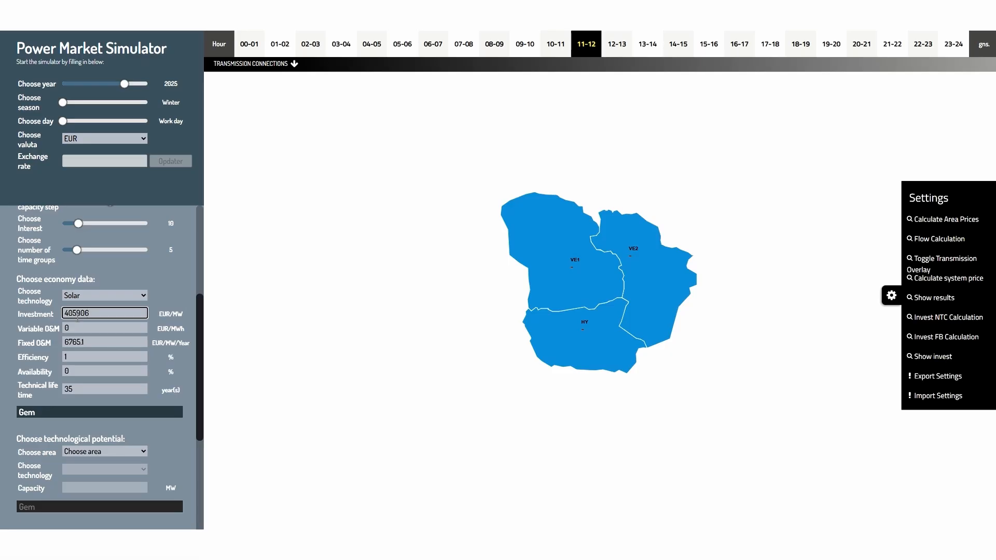
pyautogui.press('BackSpace')
pyautogui.press('BackSpace')
pyautogui.press('BackSpace')
pyautogui.press('BackSpace')
pyautogui.press('BackSpace')
pyautogui.press('BackSpace')
pyautogui.write('500000')
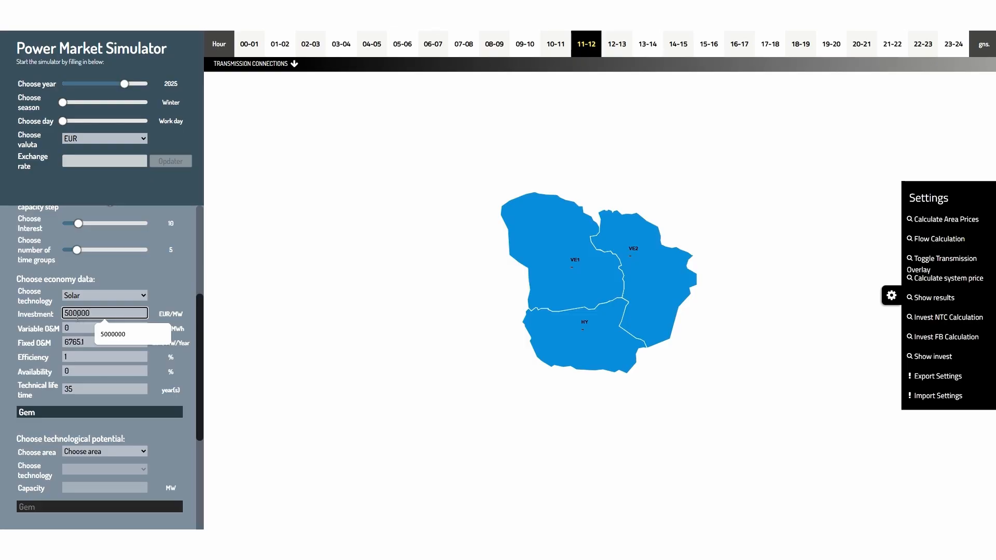
pyautogui.click(74, 412)
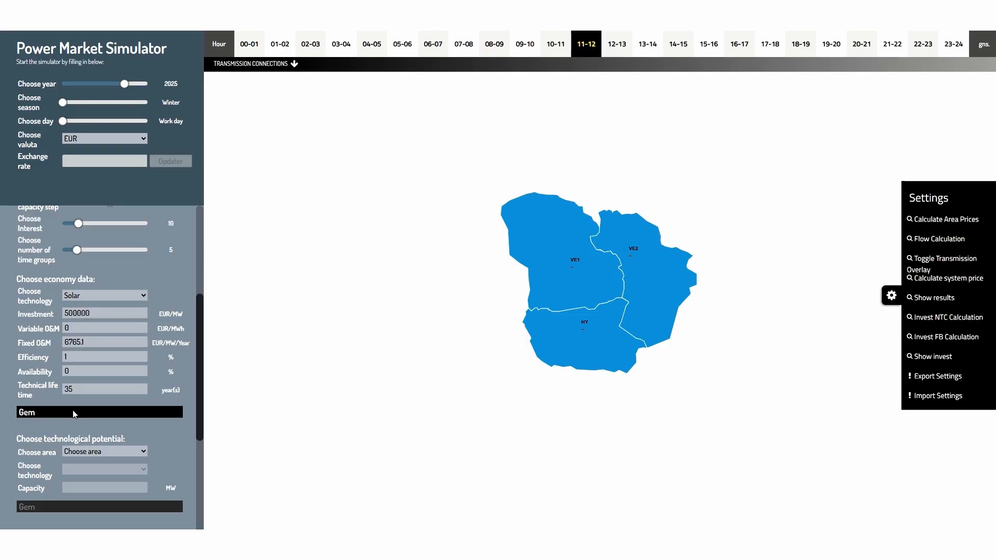
# - Choose the Solar unit in area VE1 for the economy calculation and add the plant
pyautogui.scroll(-4, 73, 410)
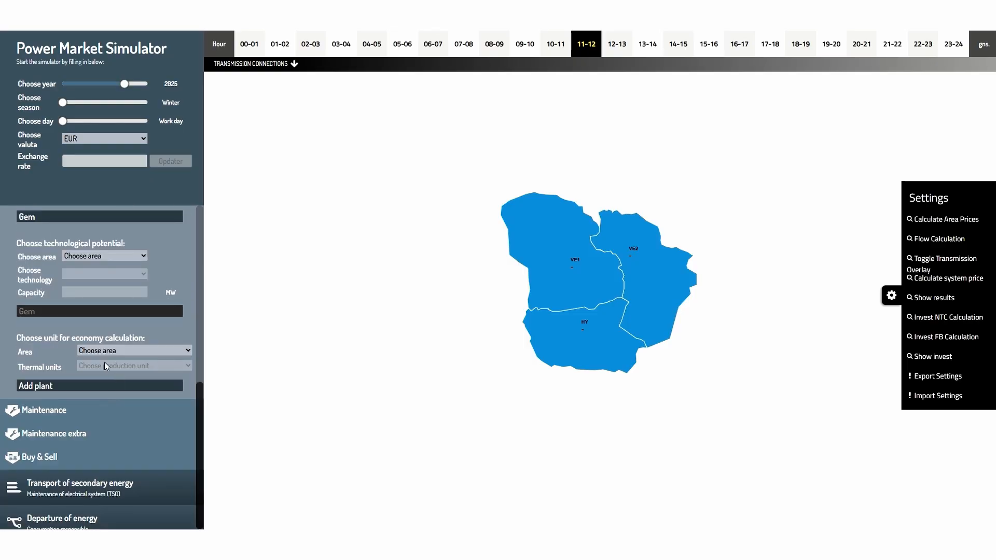
pyautogui.click(102, 350)
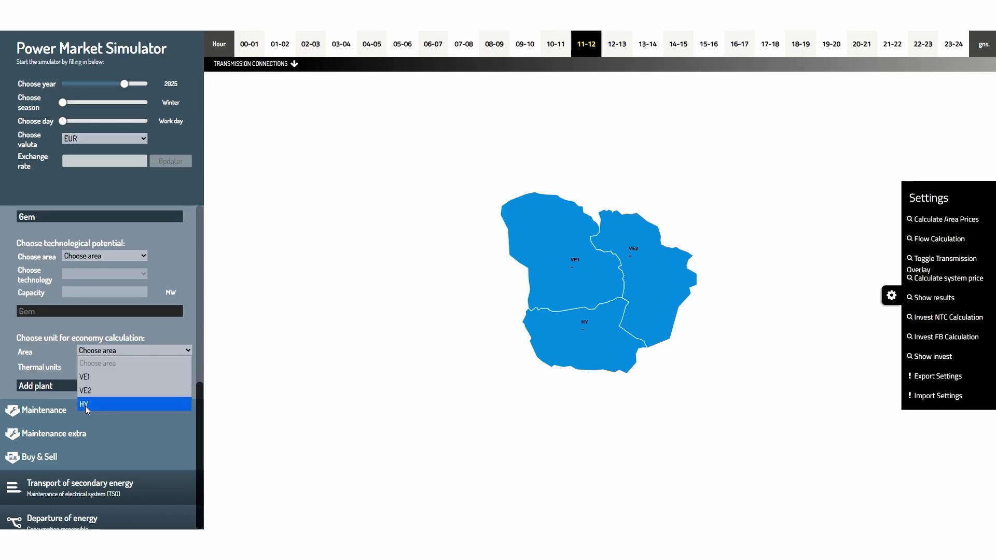
pyautogui.click(87, 377)
pyautogui.click(92, 366)
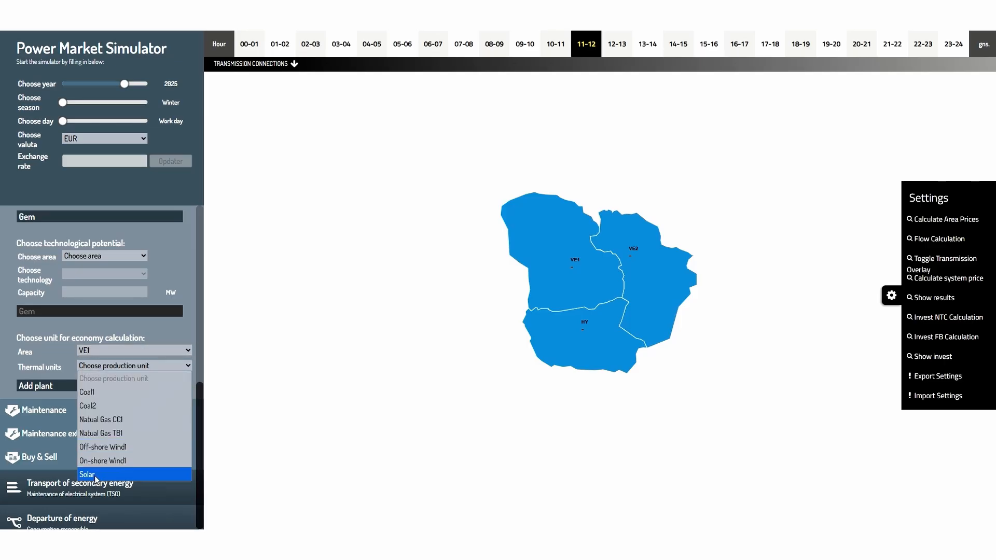
pyautogui.click(94, 475)
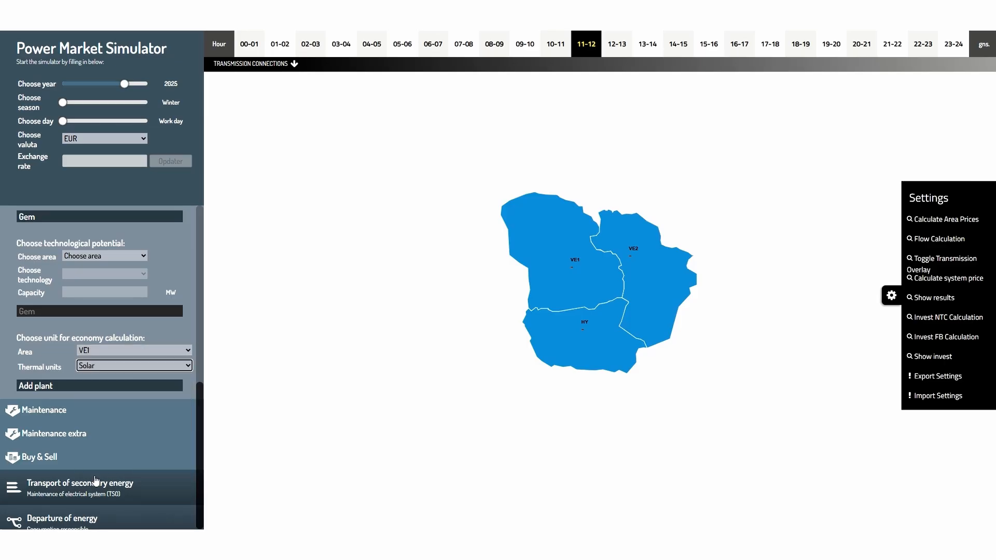
pyautogui.click(54, 387)
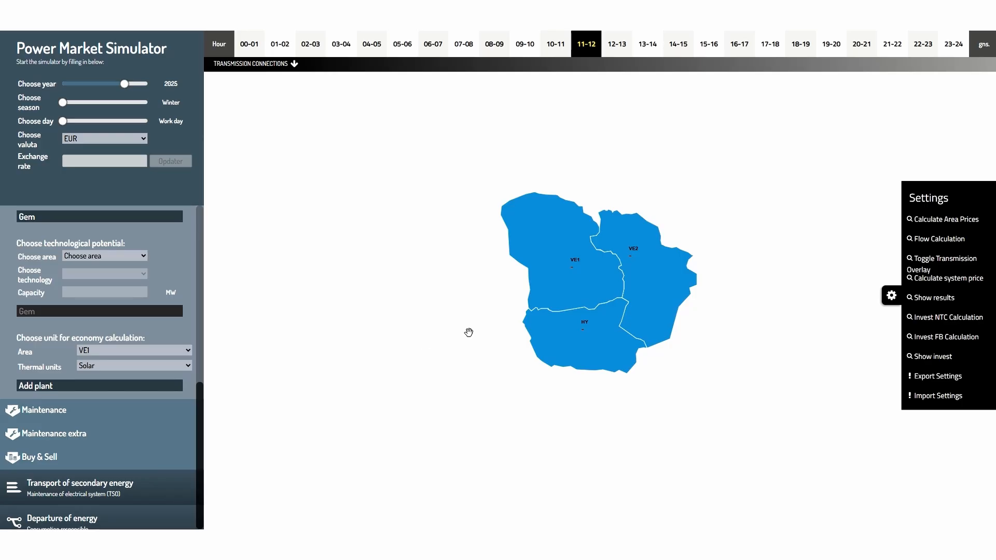
# - Select VE1 and HY, rerun the NTC investment calculation and show the investment results
pyautogui.click(549, 295)
pyautogui.click(572, 335)
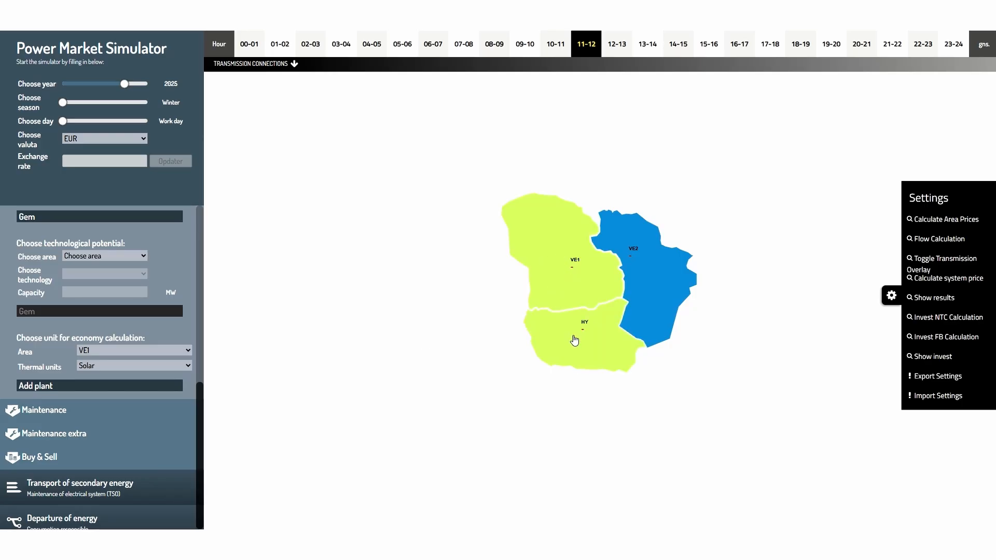
pyautogui.click(932, 317)
pyautogui.click(929, 355)
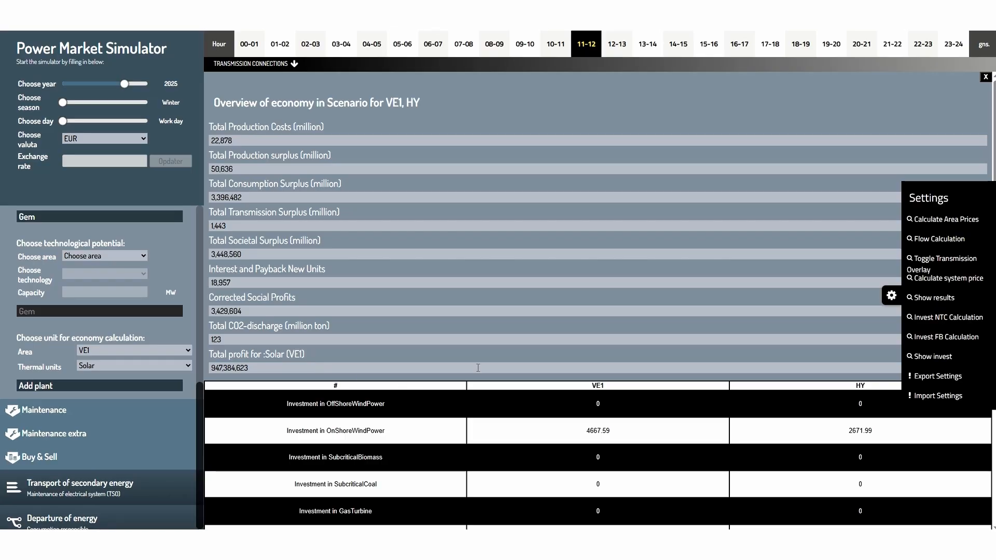
# - Scroll down to compare the investment table and capacity chart, hiding the settings panel
pyautogui.scroll(-4, 478, 368)
pyautogui.scroll(-4, 477, 368)
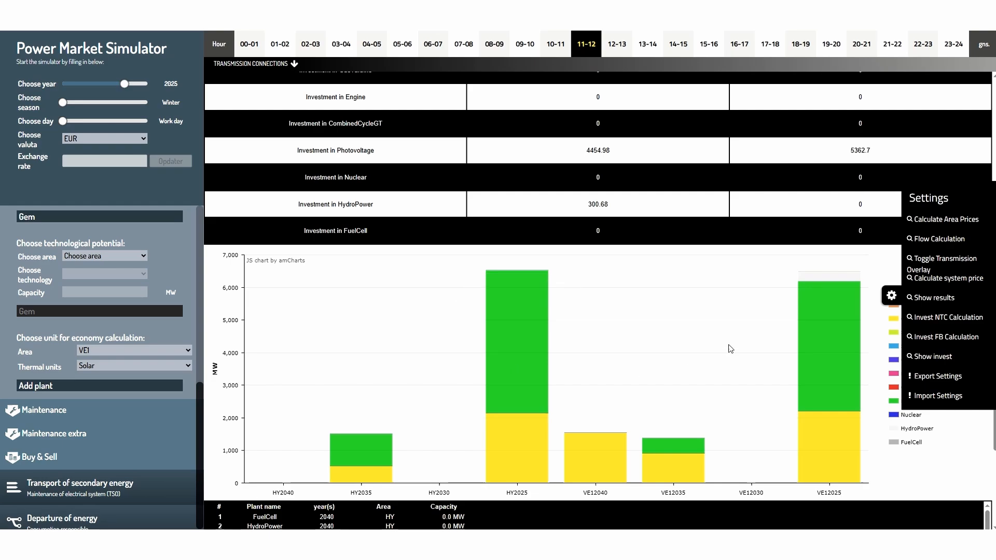
pyautogui.click(890, 296)
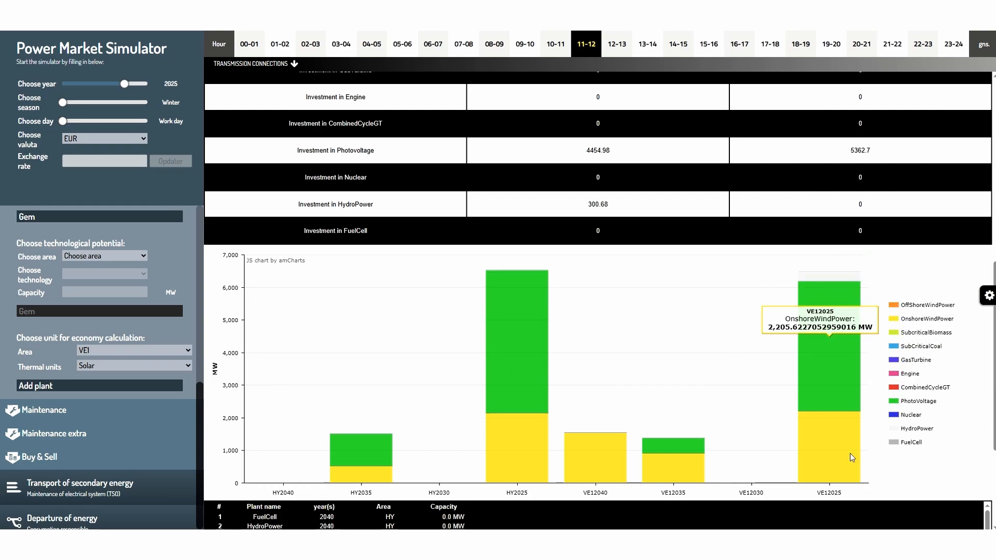
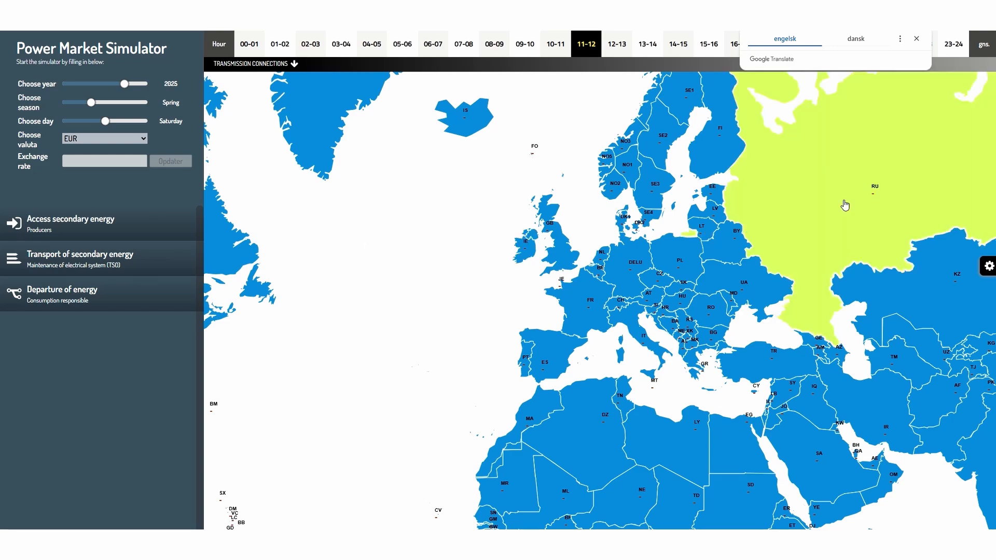
# - Open the settings panel, pan the map and inspect DK1's supply and demand curve before closing it
pyautogui.click(988, 266)
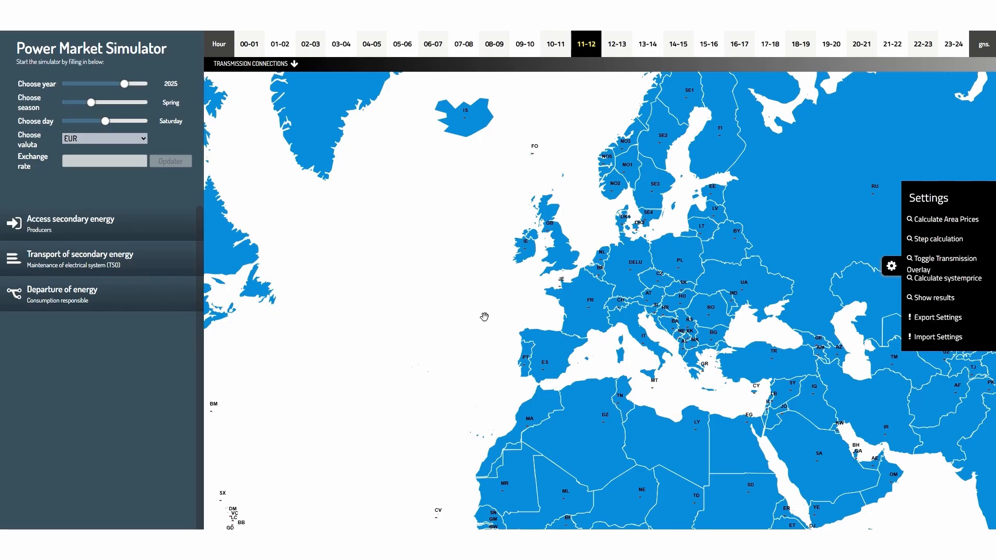
pyautogui.moveTo(390, 341); pyautogui.dragTo(404, 325)
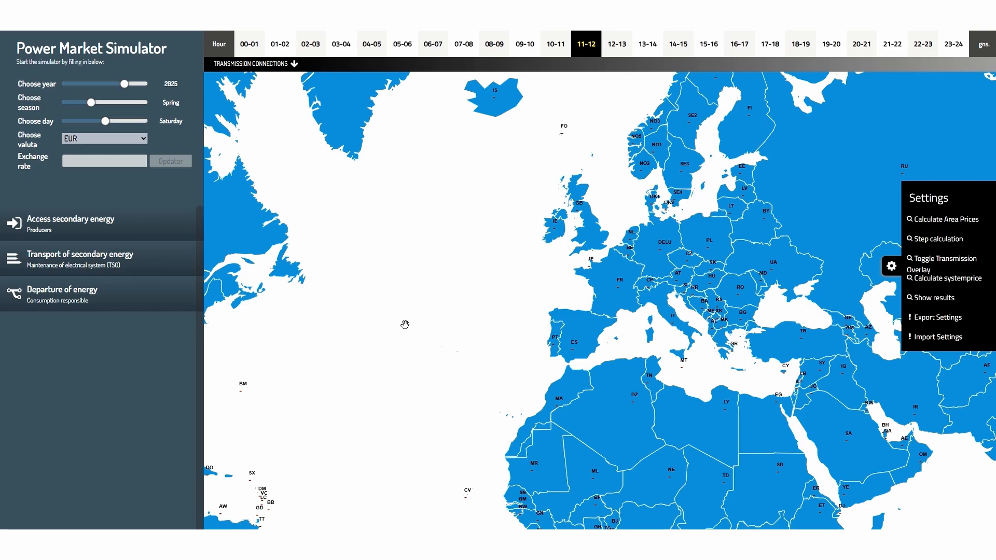
pyautogui.moveTo(482, 171); pyautogui.dragTo(373, 274)
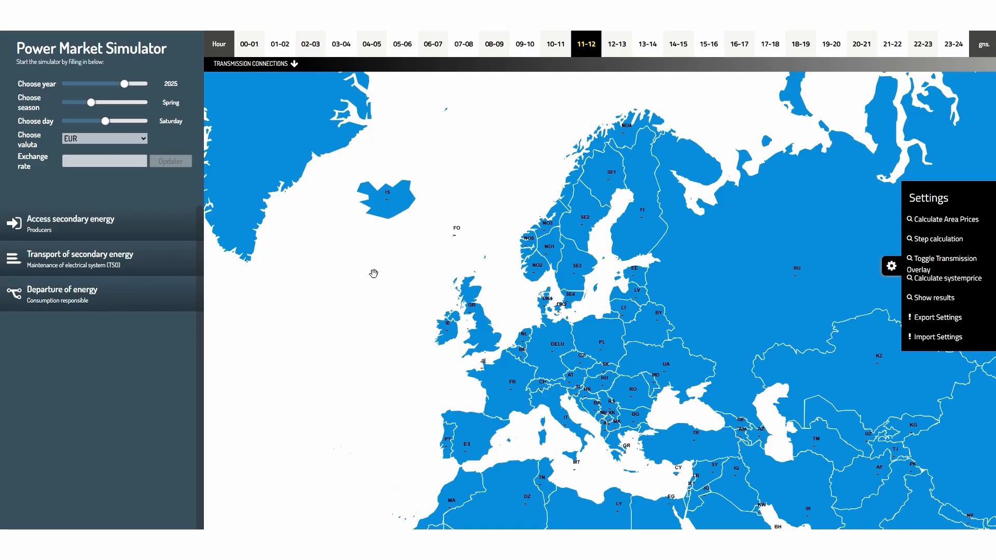
pyautogui.click(546, 305)
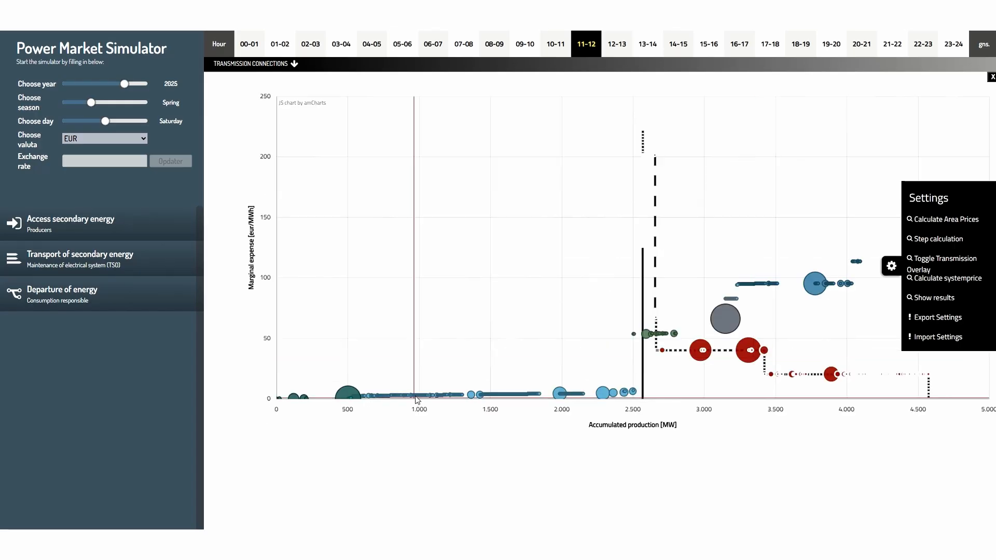
pyautogui.moveTo(410, 399)
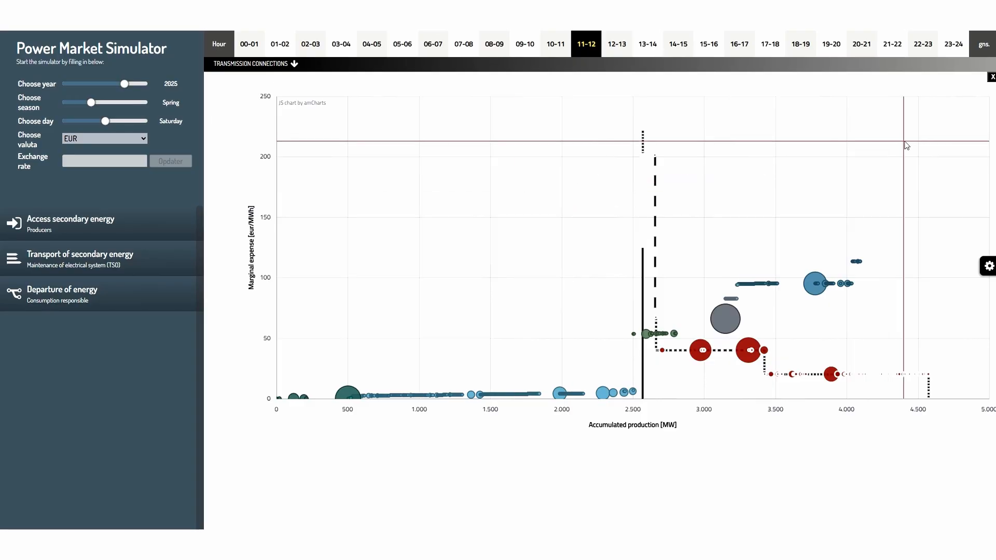
pyautogui.click(992, 77)
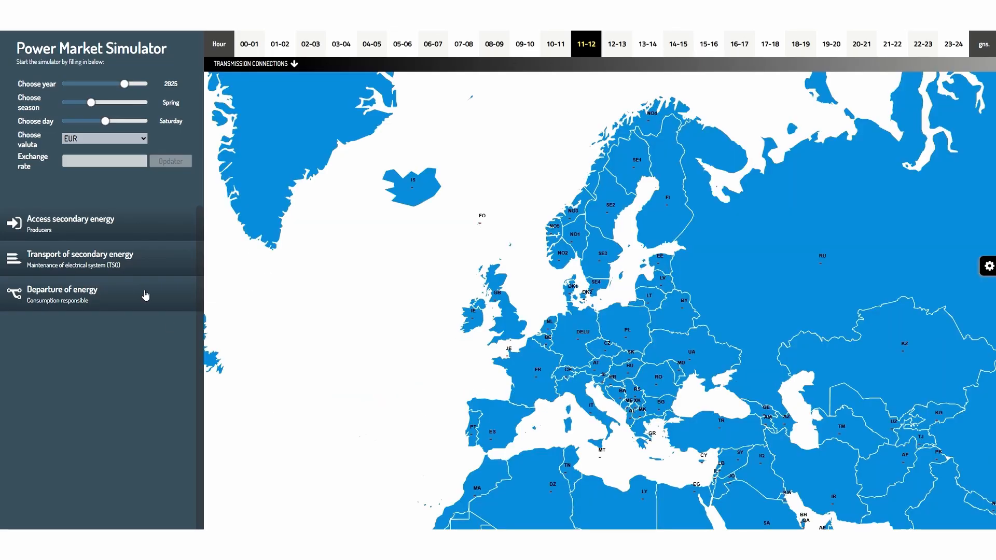
# - Set the Efficiency of CHP availability to 80% in the producer settings and review DK1's supply curve
pyautogui.click(54, 231)
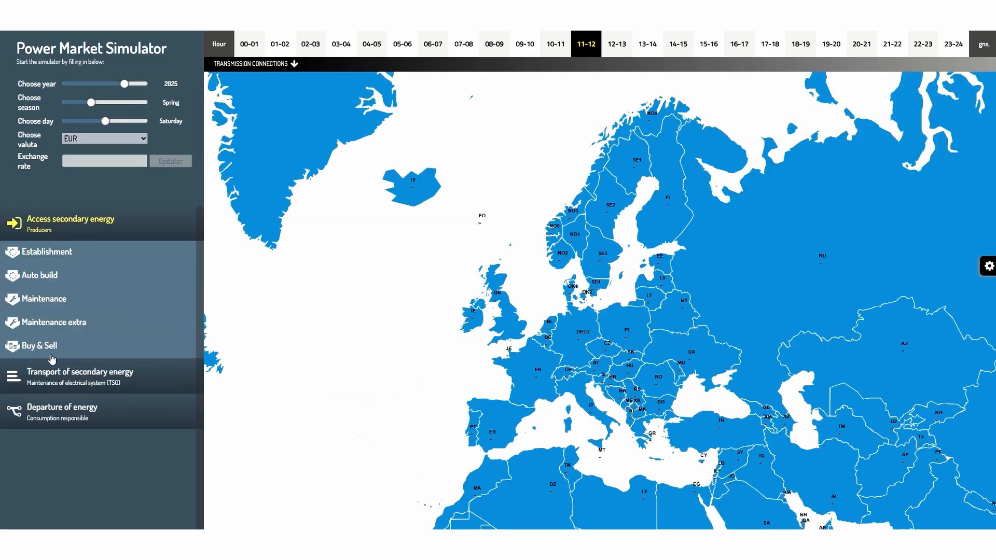
pyautogui.click(52, 357)
pyautogui.scroll(-5, 45, 351)
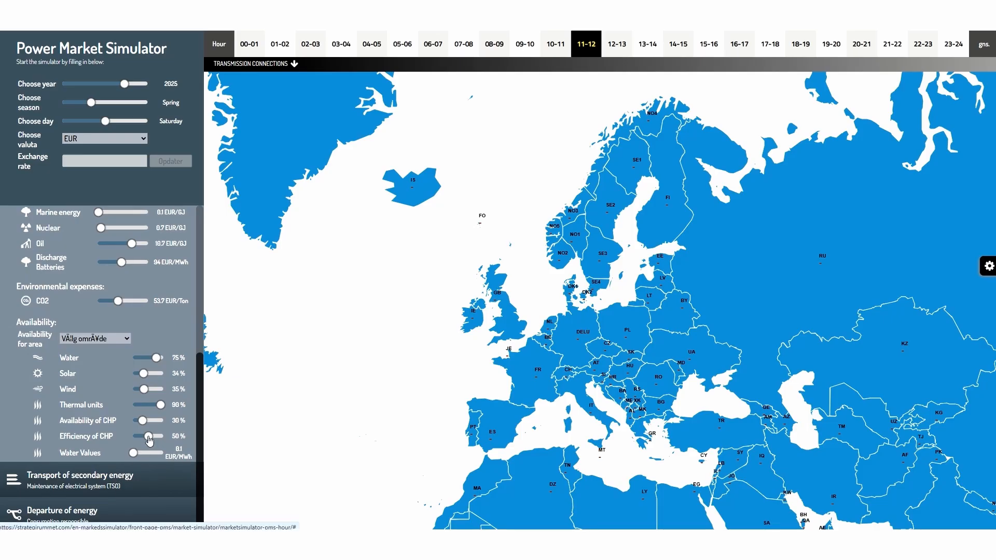
pyautogui.moveTo(149, 440); pyautogui.dragTo(157, 437)
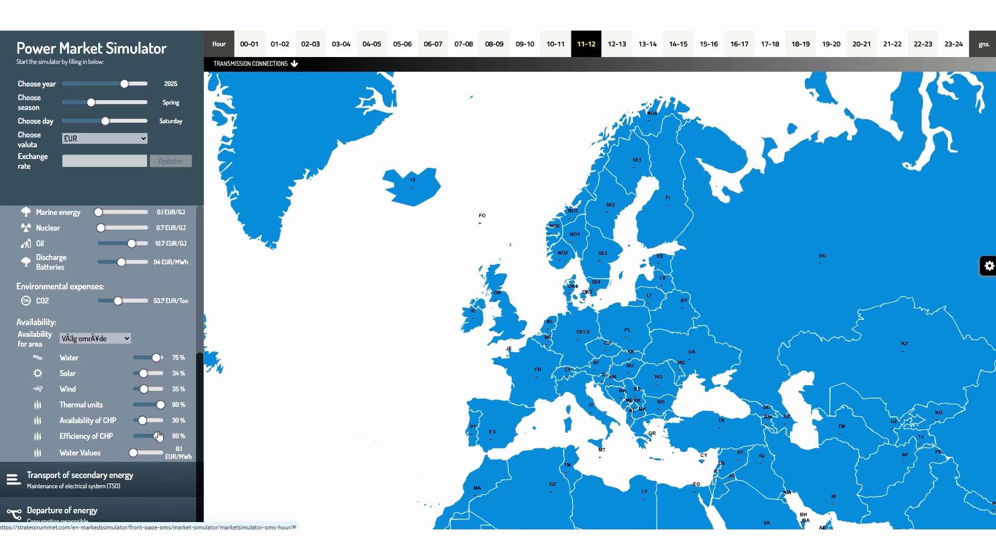
pyautogui.click(574, 290)
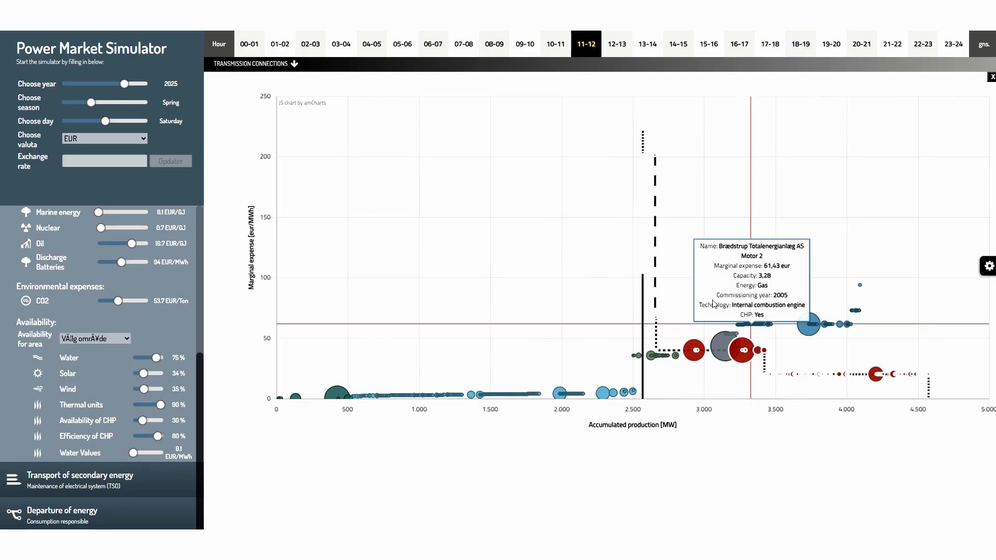
pyautogui.click(990, 78)
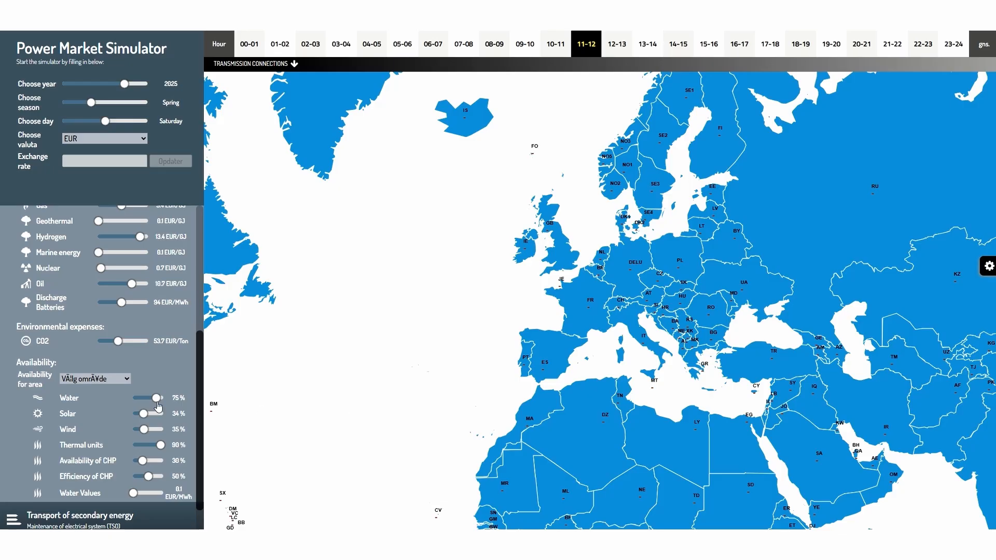
# - Choose DK1 as the area whose availability values are shown
pyautogui.click(127, 380)
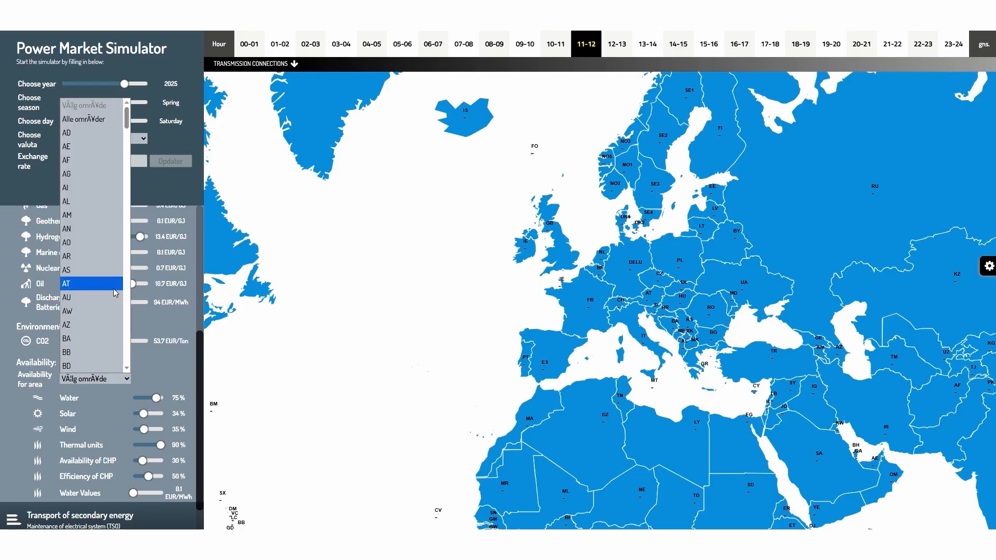
pyautogui.scroll(-10, 115, 293)
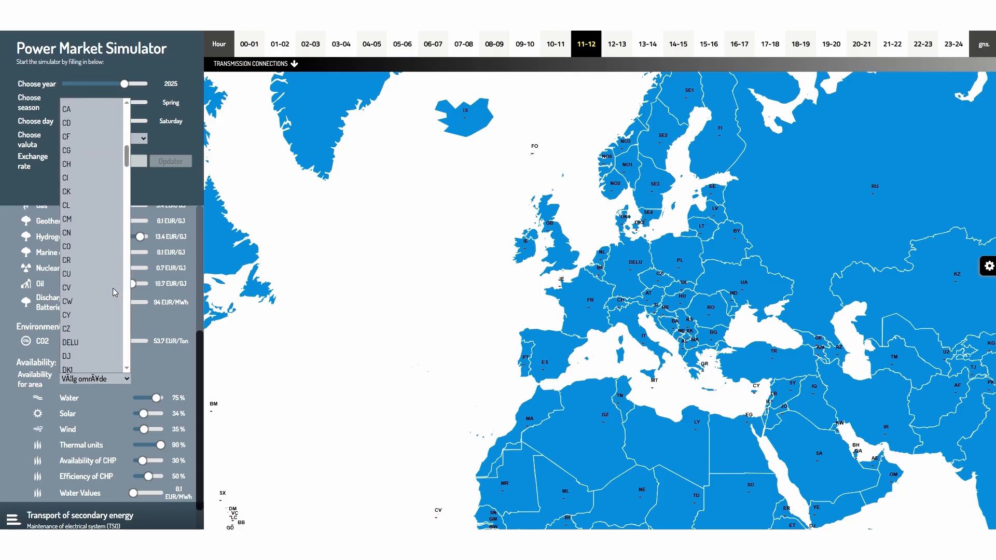
pyautogui.scroll(-2, 113, 288)
pyautogui.click(104, 273)
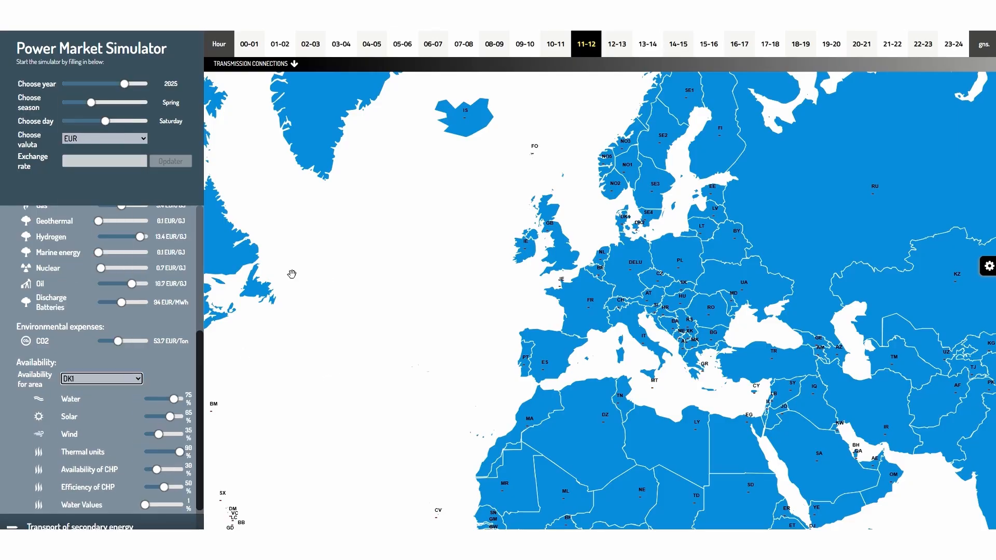
# - Compare DK1's availability values across hours 00-01, 11-12 and 12-13 and the Winter and Summer seasons
pyautogui.click(247, 48)
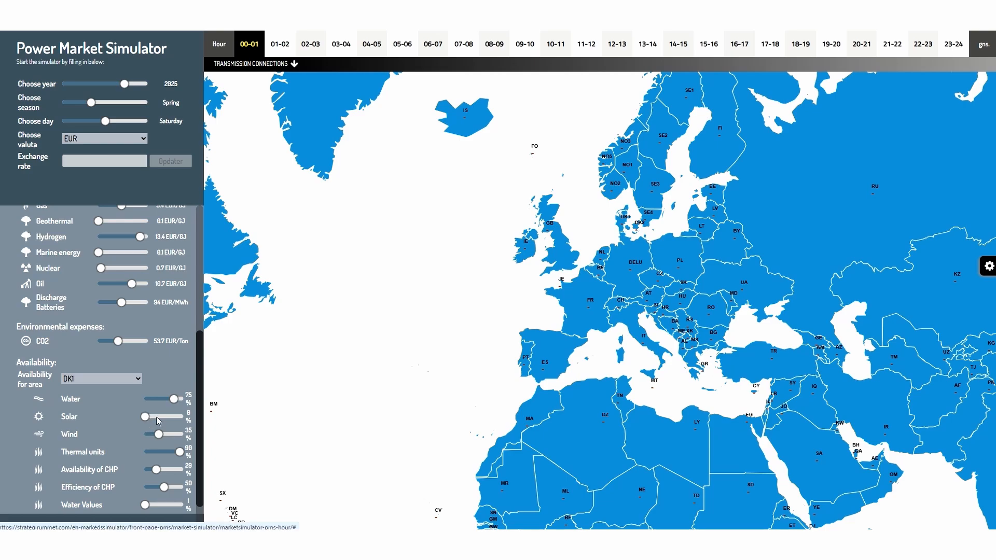
pyautogui.click(615, 45)
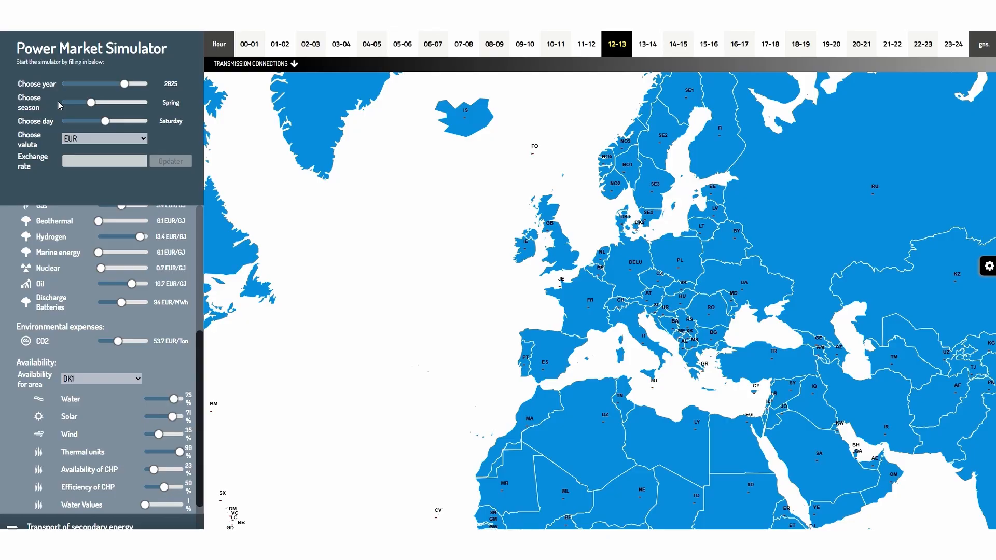
pyautogui.moveTo(91, 102); pyautogui.dragTo(64, 103)
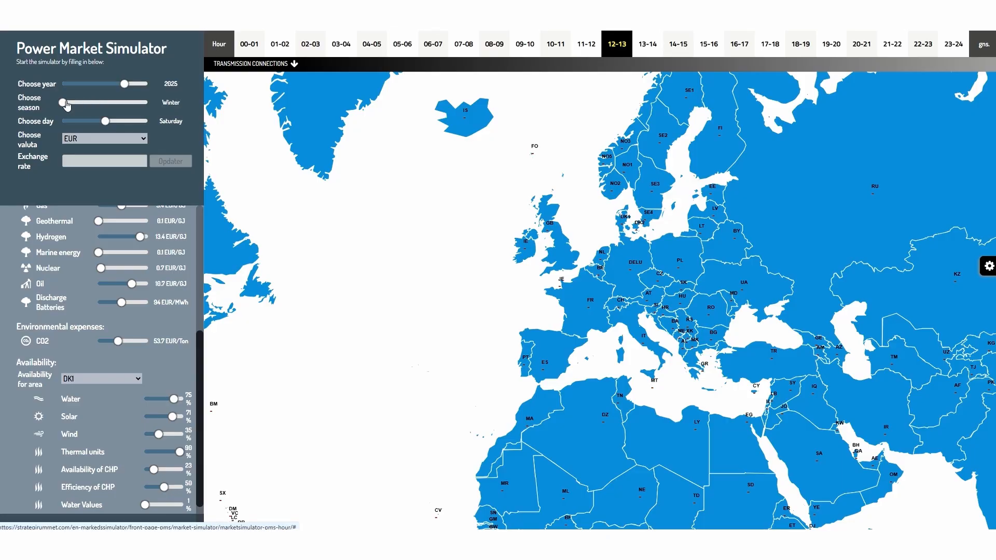
pyautogui.click(584, 45)
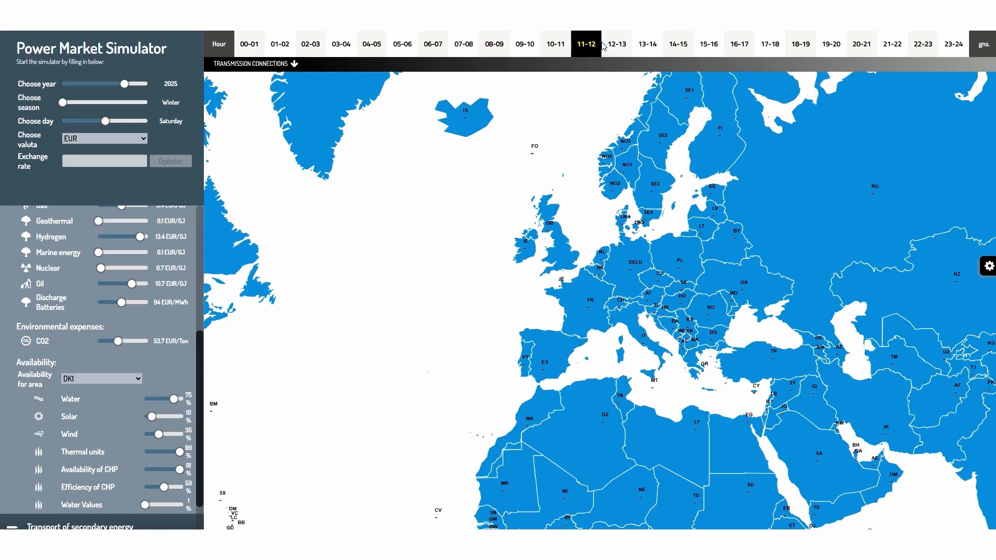
pyautogui.click(617, 48)
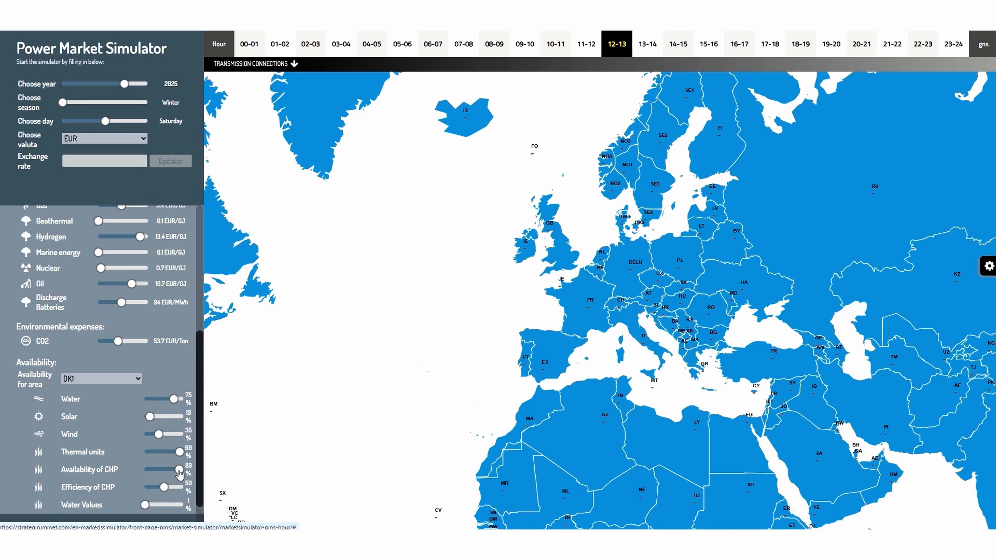
pyautogui.click(121, 103)
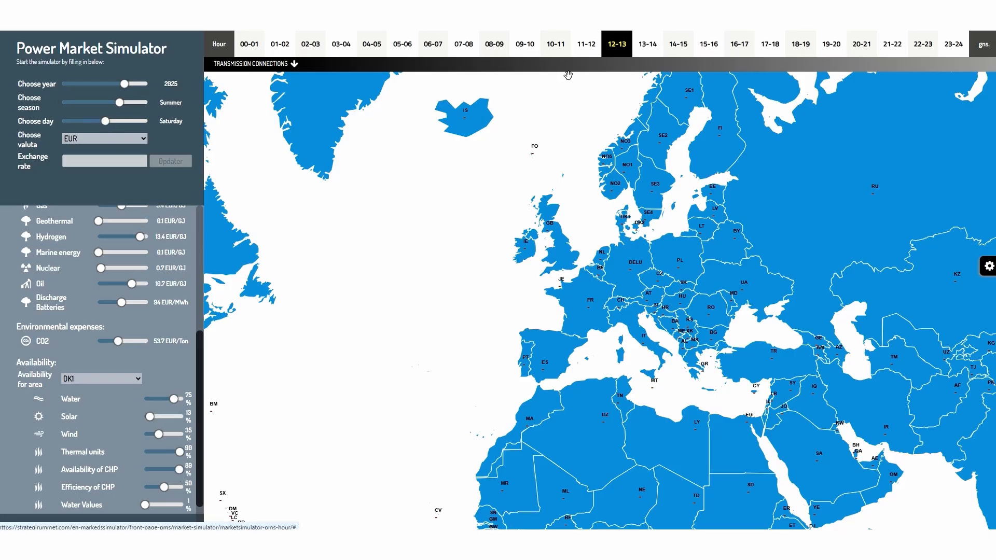
pyautogui.click(589, 52)
pyautogui.click(625, 45)
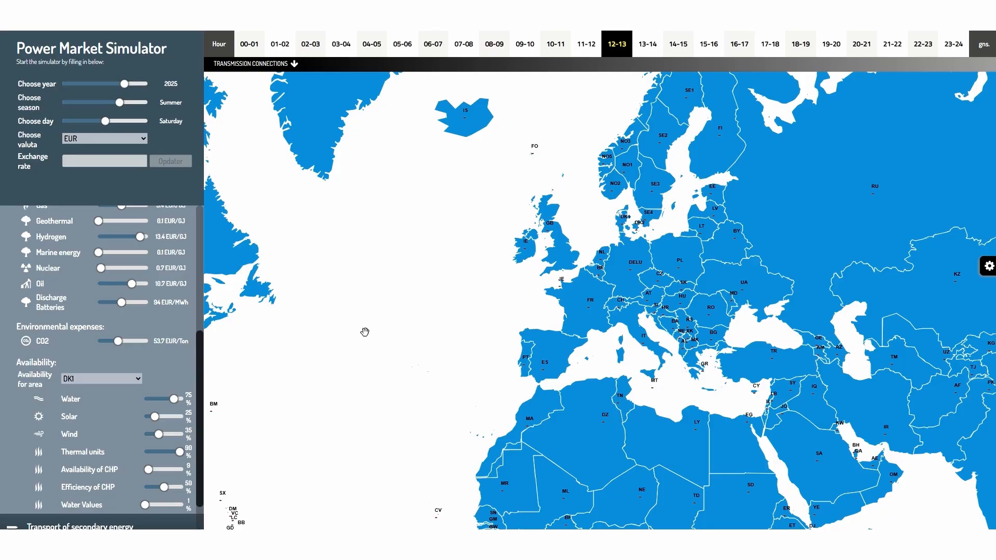
# - Reload the simulator and set the season to Winter and the day to Work day
pyautogui.press('F5')
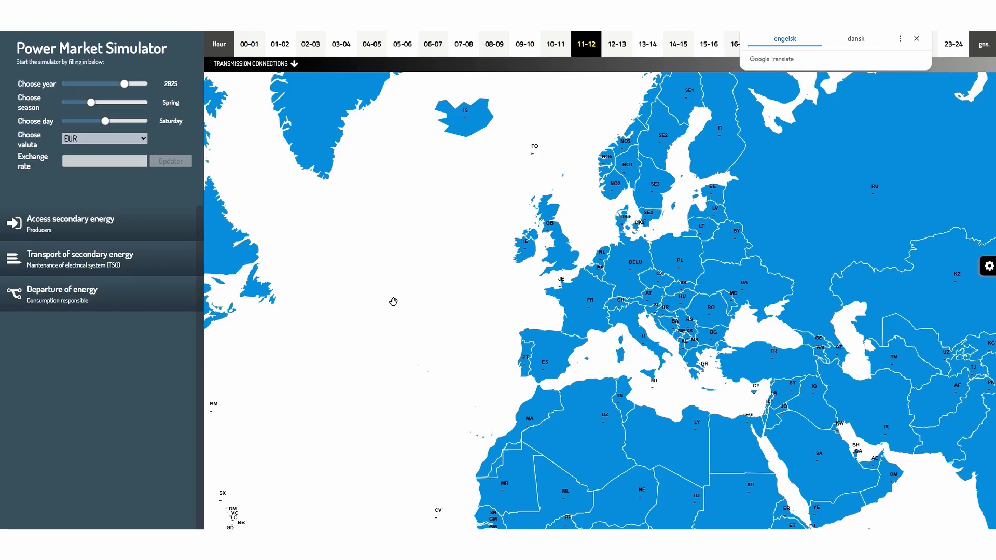
pyautogui.moveTo(91, 103); pyautogui.dragTo(76, 123)
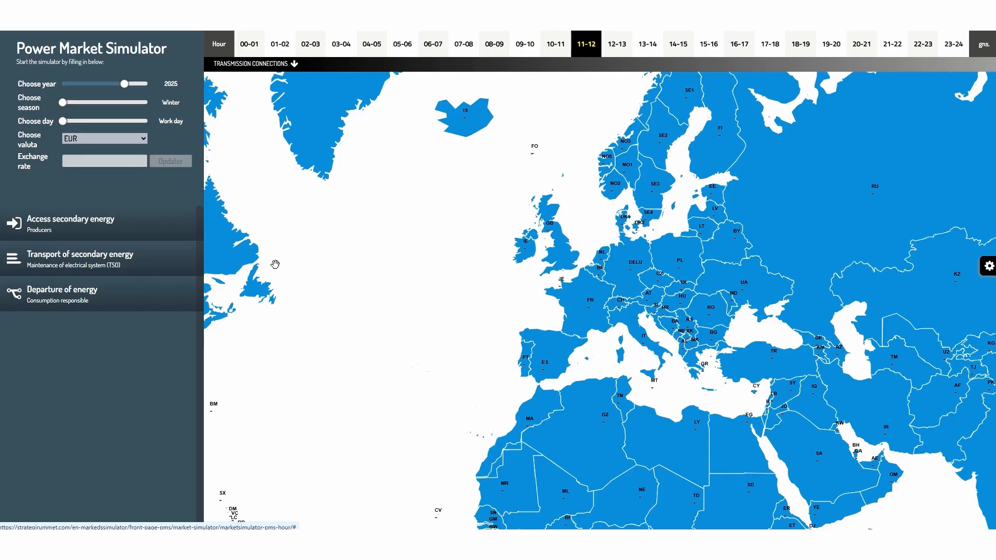
# - Open the producer fuel and availability settings and select hour 16-17
pyautogui.click(62, 235)
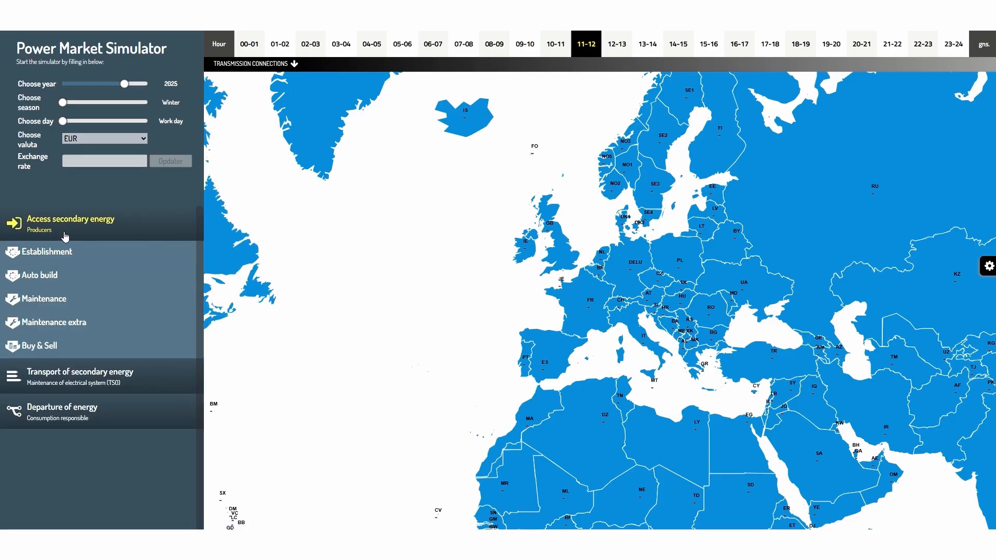
pyautogui.click(44, 350)
pyautogui.scroll(-4, 73, 373)
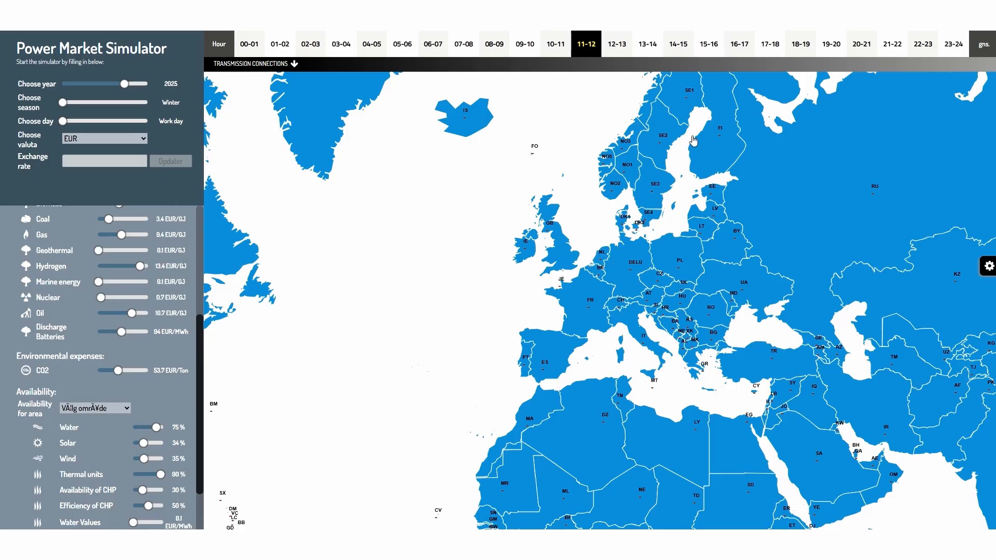
pyautogui.click(740, 50)
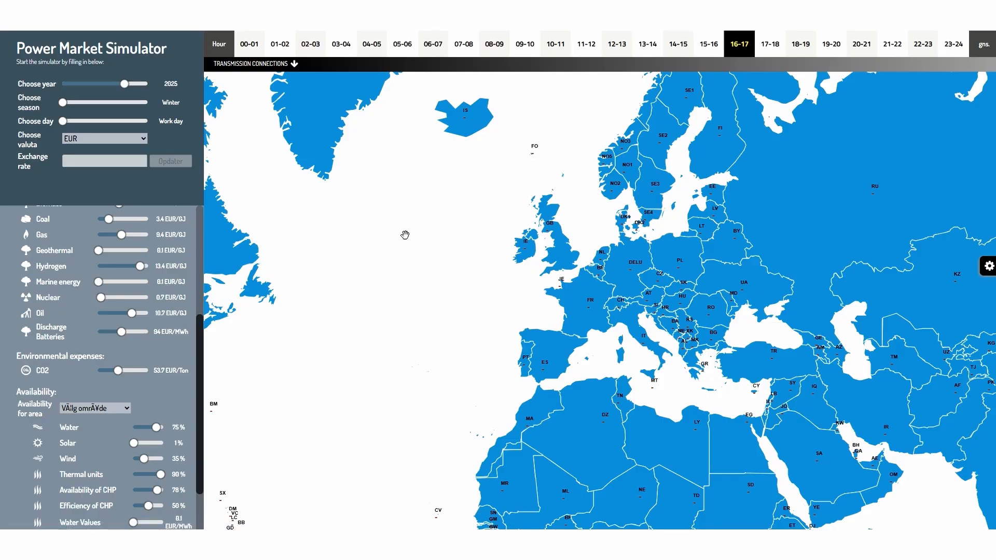
# - Add the Norwegian areas NO3, NO1, NO2 and NO5 to the selected areas and calculate area prices
pyautogui.moveTo(418, 266); pyautogui.dragTo(336, 336)
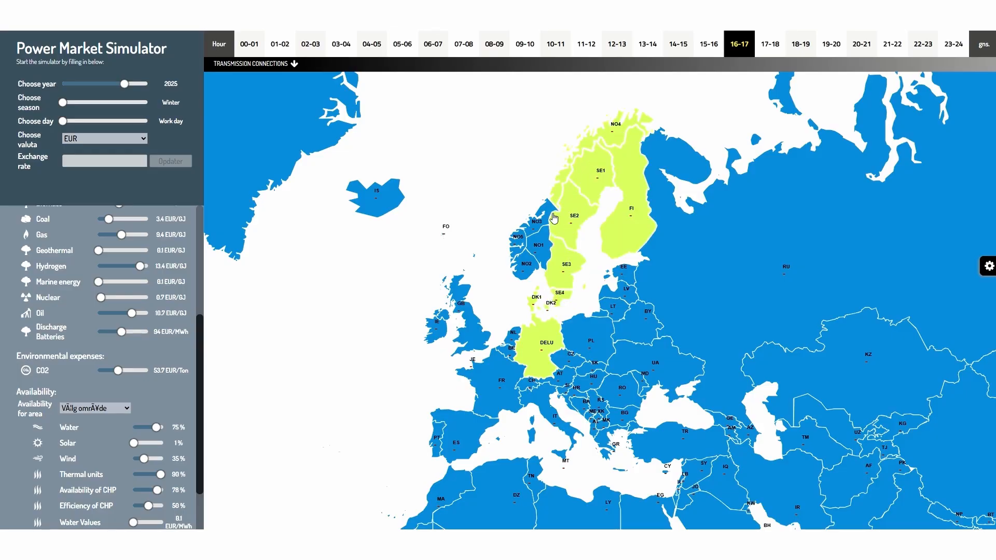
pyautogui.click(537, 224)
pyautogui.click(538, 247)
pyautogui.click(525, 265)
pyautogui.click(517, 243)
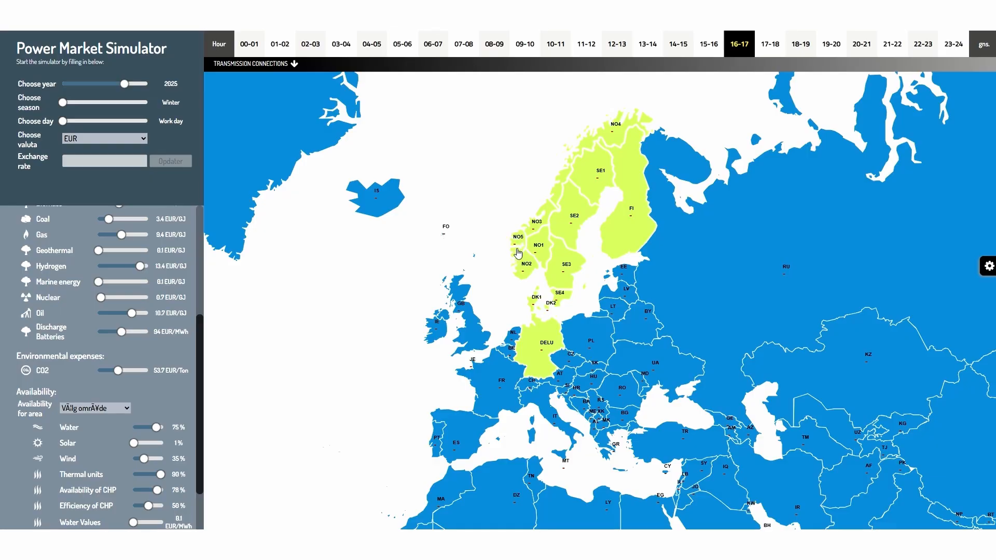
pyautogui.click(988, 270)
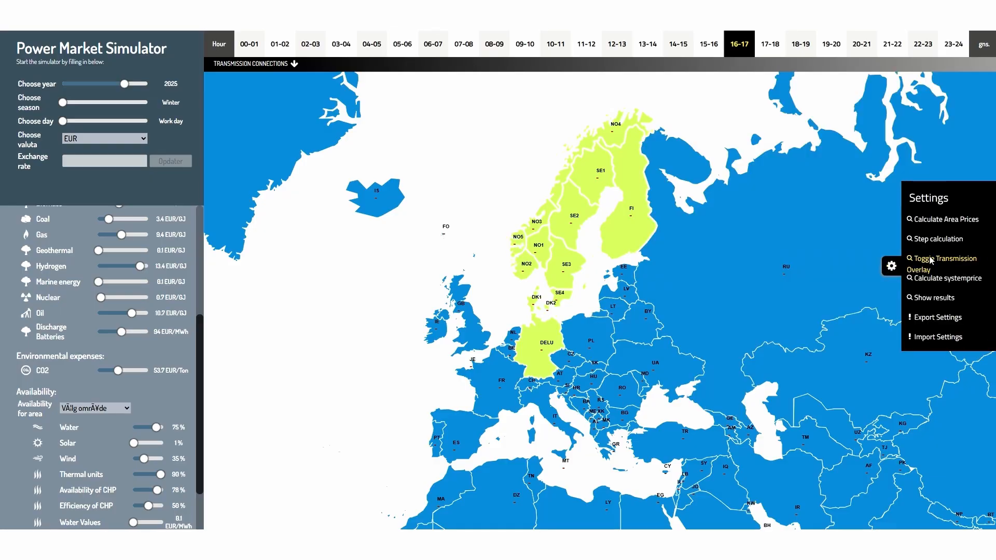
pyautogui.click(928, 219)
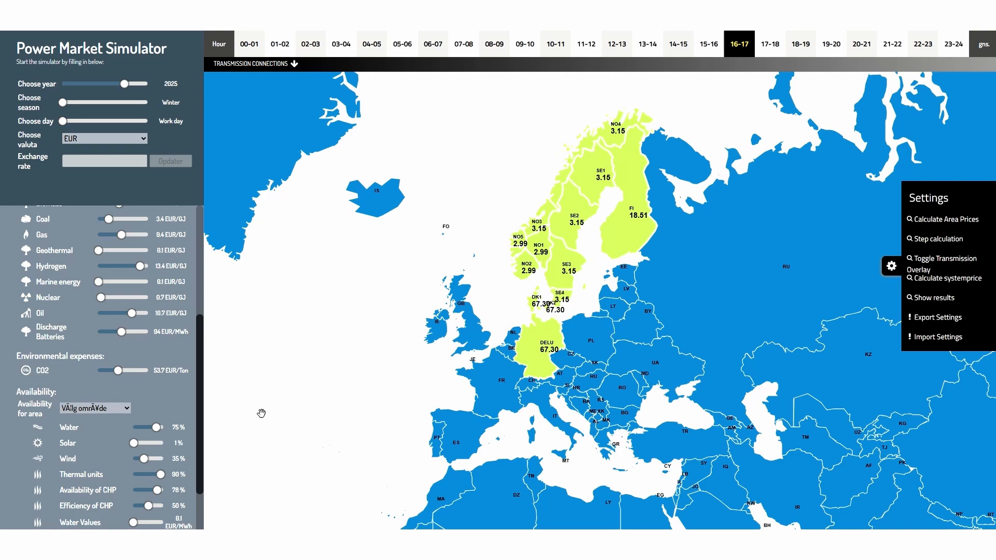
# - Set wind availability to 100% and recalculate the area prices
pyautogui.scroll(-1, 198, 463)
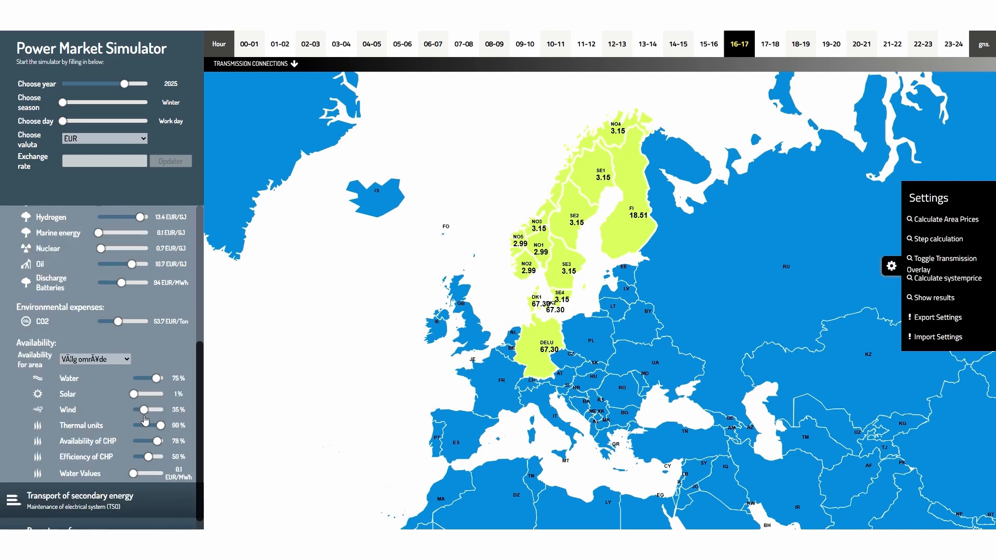
pyautogui.moveTo(144, 415); pyautogui.dragTo(165, 410)
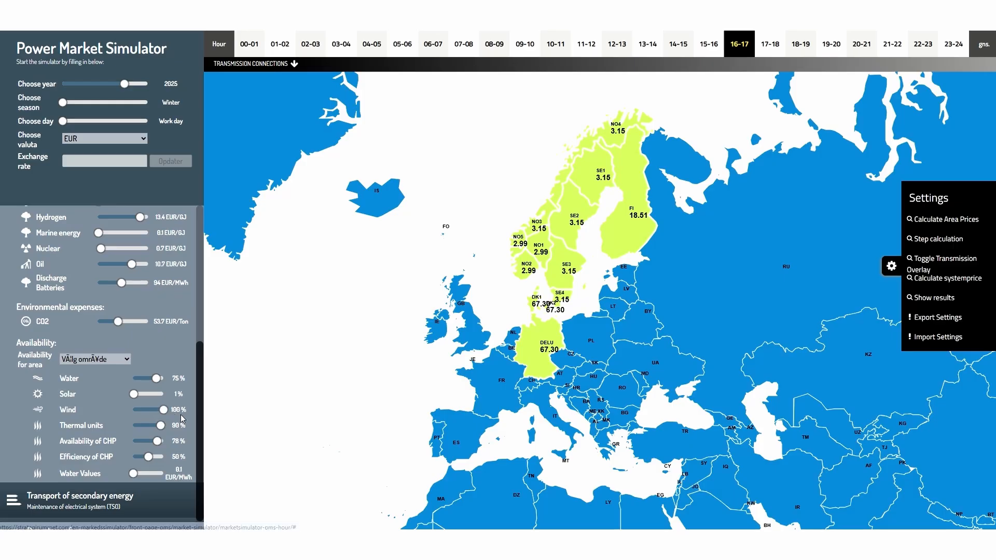
pyautogui.click(924, 280)
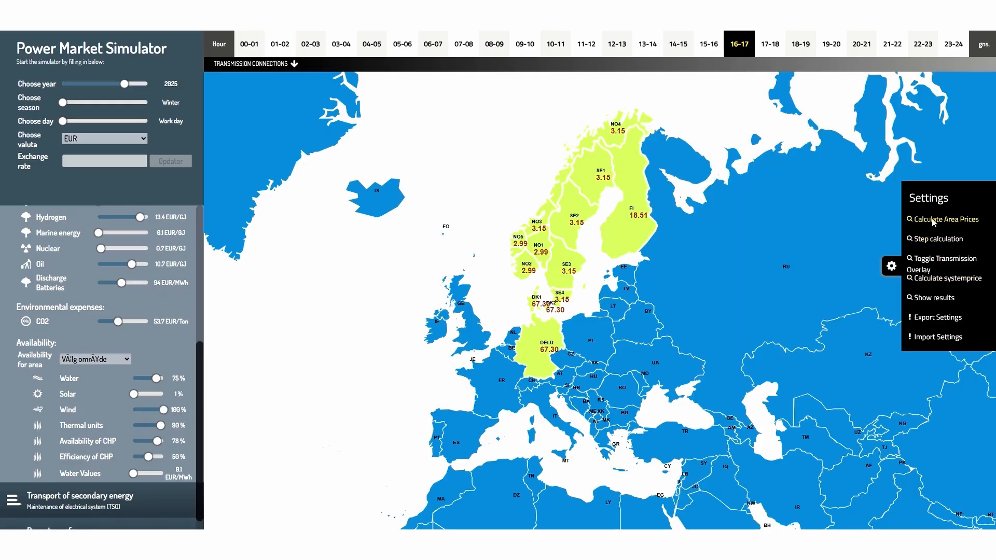
pyautogui.click(931, 219)
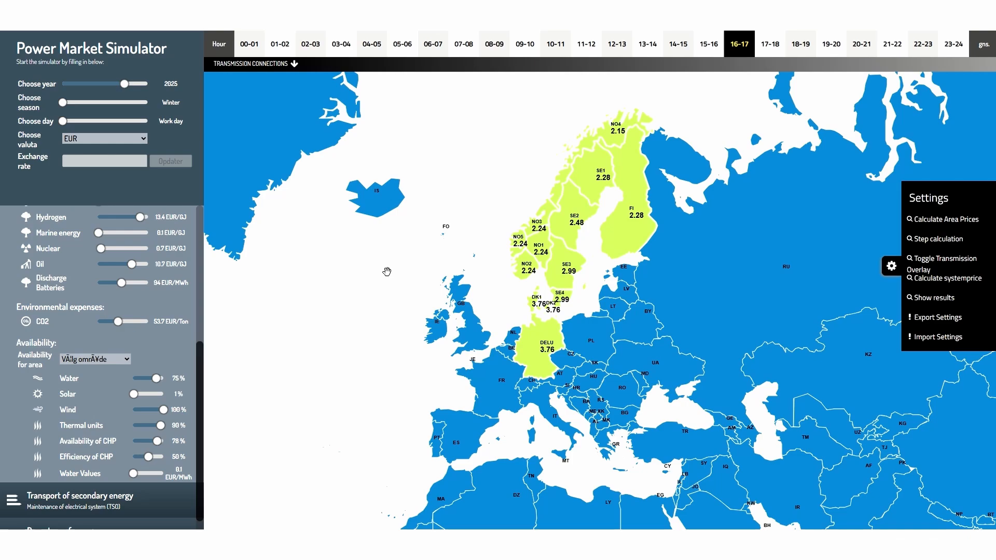
# - Open the supply and demand curve for DELU
pyautogui.click(541, 343)
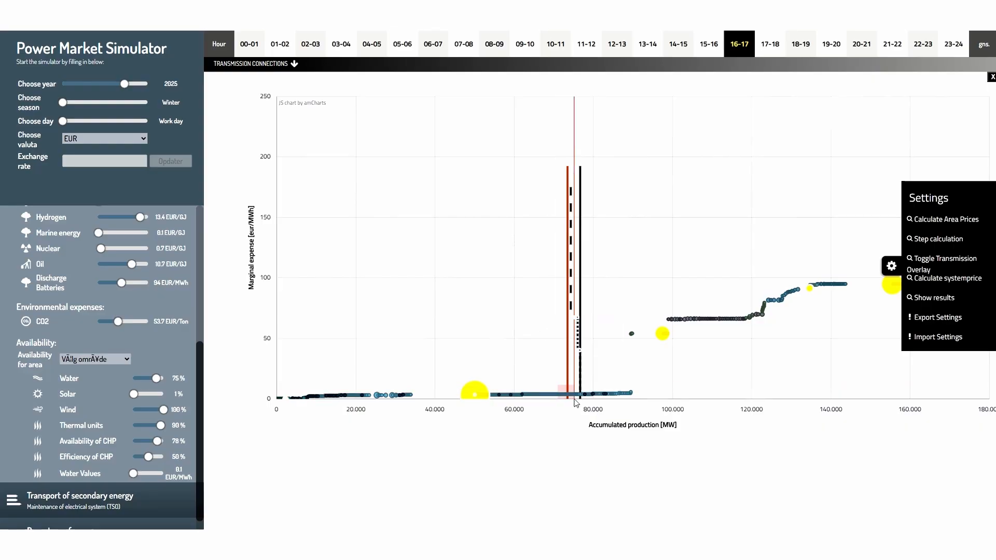
# - Zoom into the DELU curve around the price intersection, then close the chart
pyautogui.moveTo(579, 402); pyautogui.dragTo(582, 399)
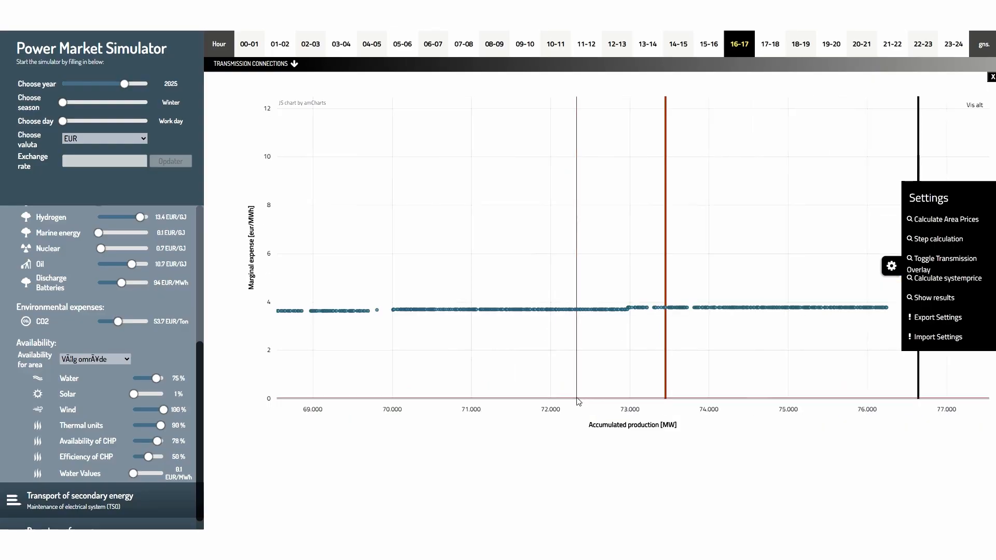
pyautogui.moveTo(671, 309)
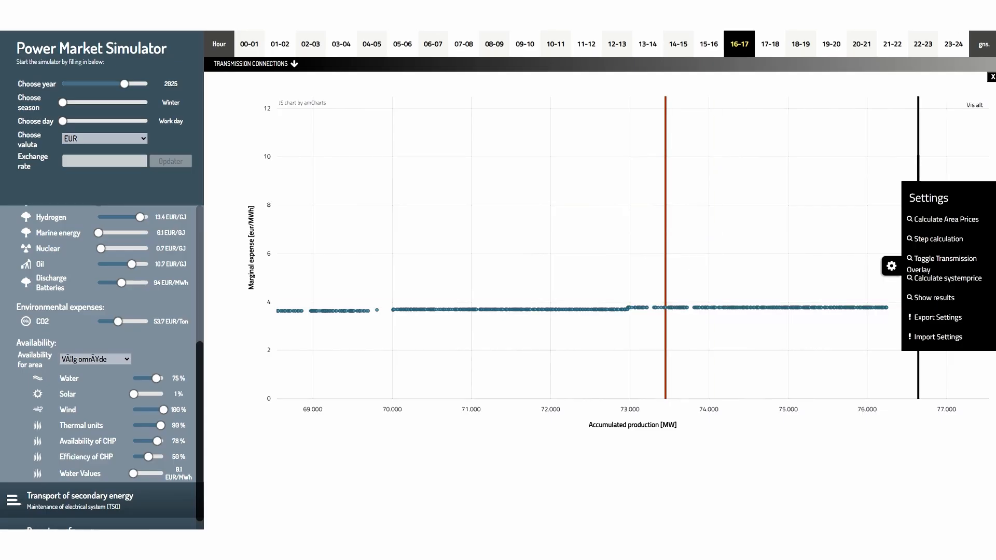
pyautogui.click(991, 78)
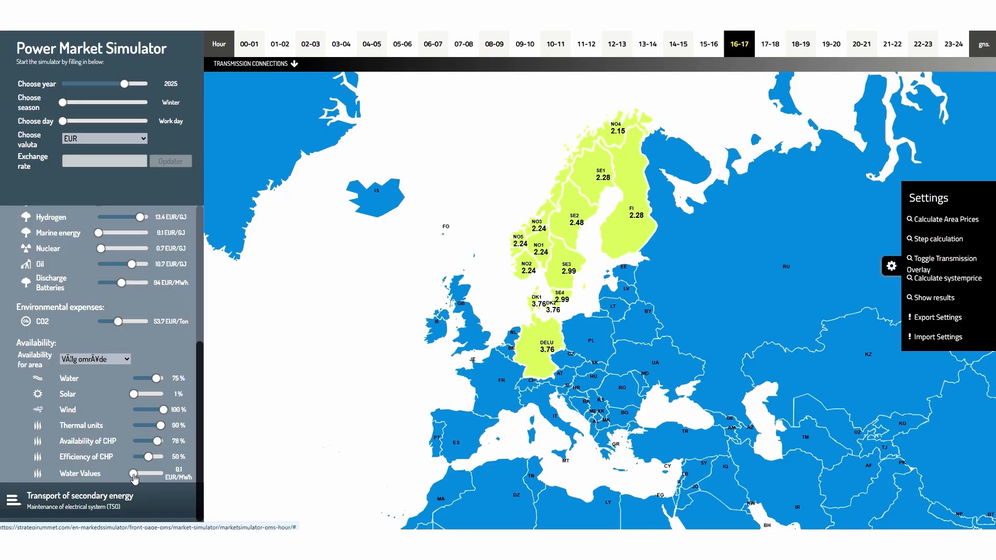
# - Set water values to 38.0 EUR/MWh and recalculate the area prices
pyautogui.moveTo(134, 477); pyautogui.dragTo(138, 478)
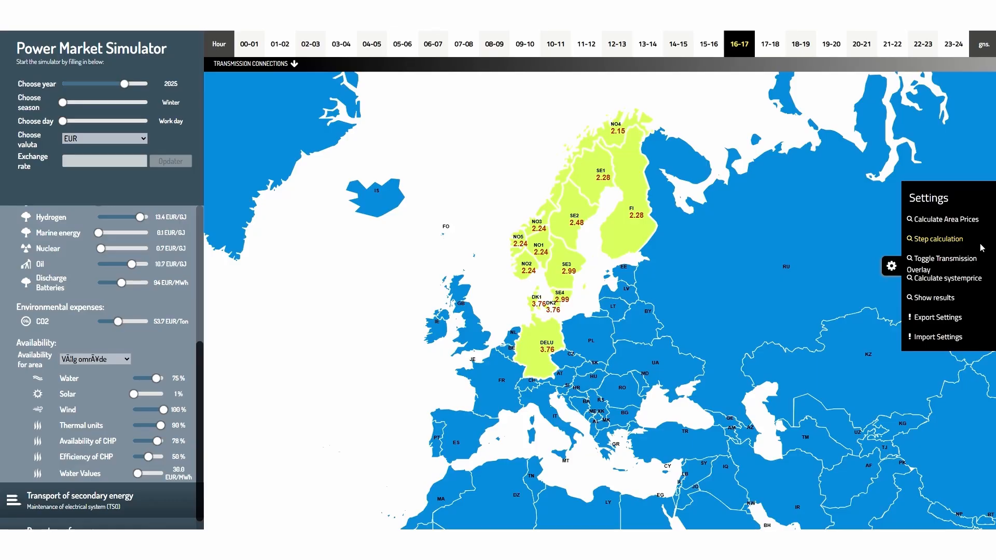
pyautogui.click(928, 219)
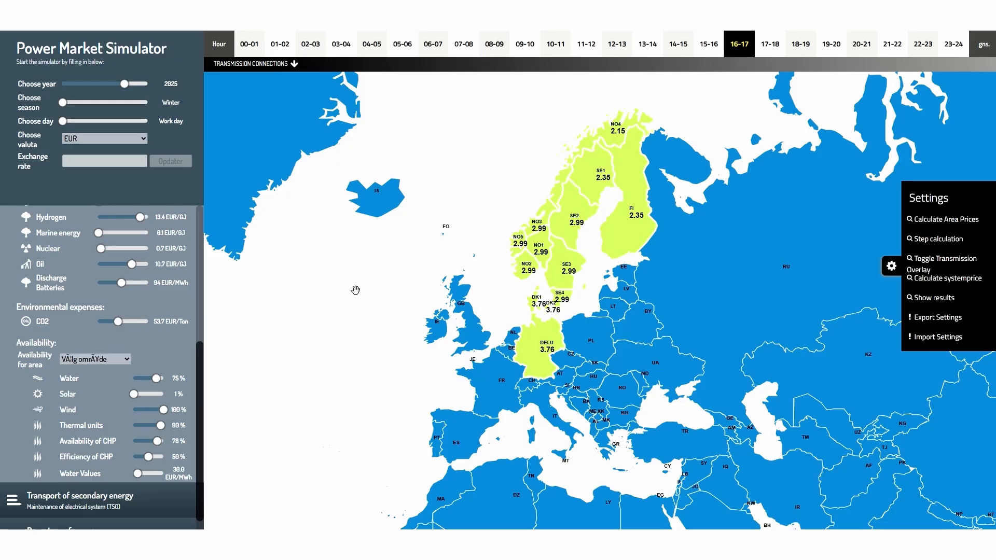
# - Open the NO5 supply and demand curve, inspect the producers near the price crossing, and close it
pyautogui.click(517, 242)
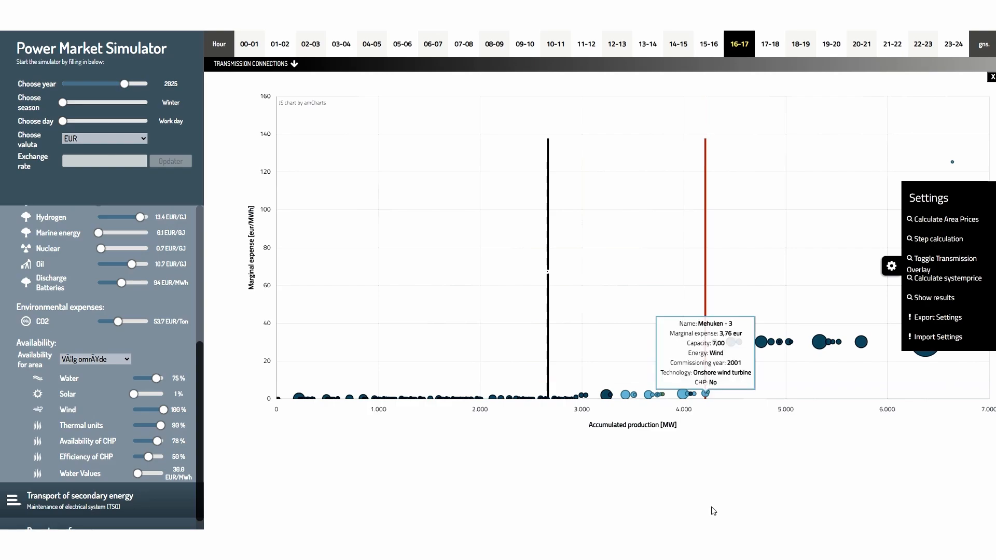
pyautogui.moveTo(736, 345)
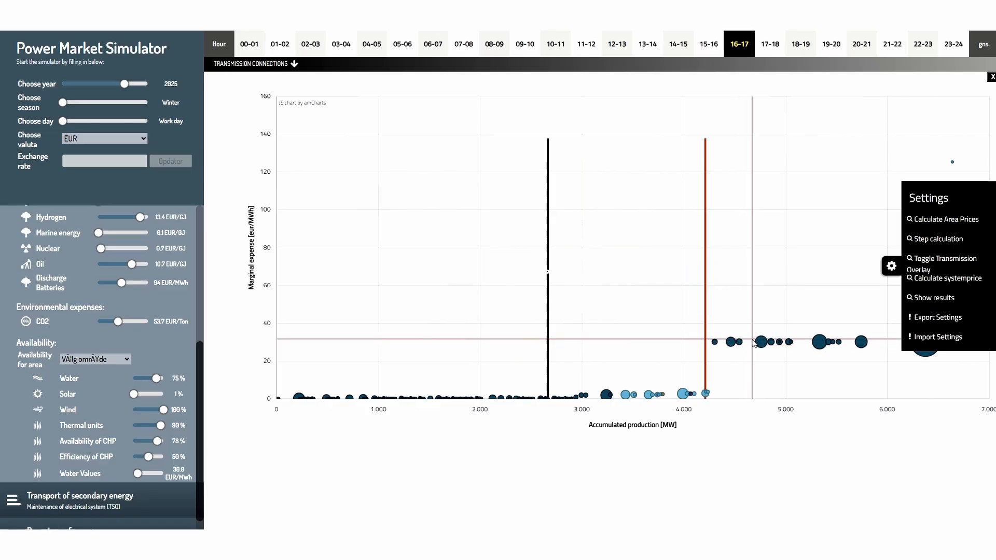
pyautogui.moveTo(783, 346)
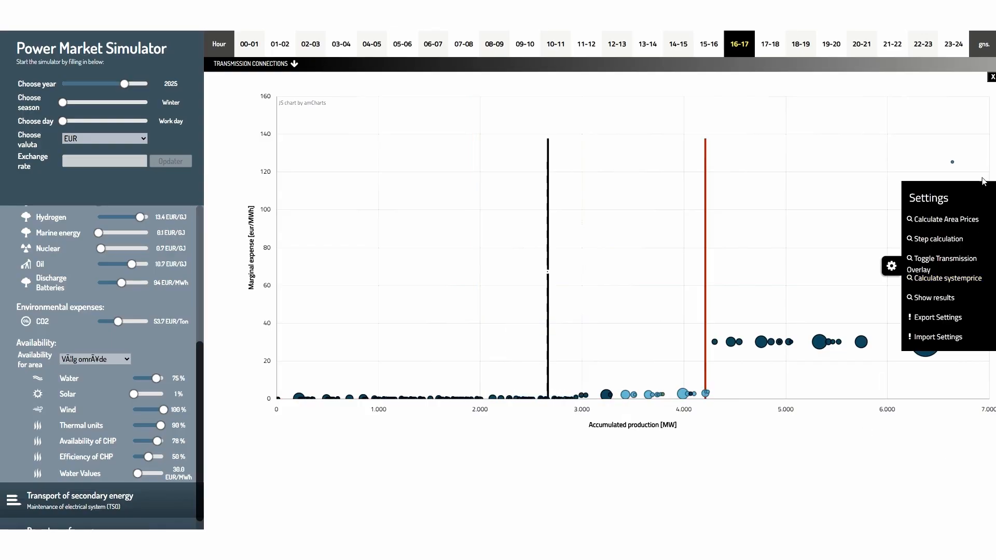
pyautogui.click(991, 77)
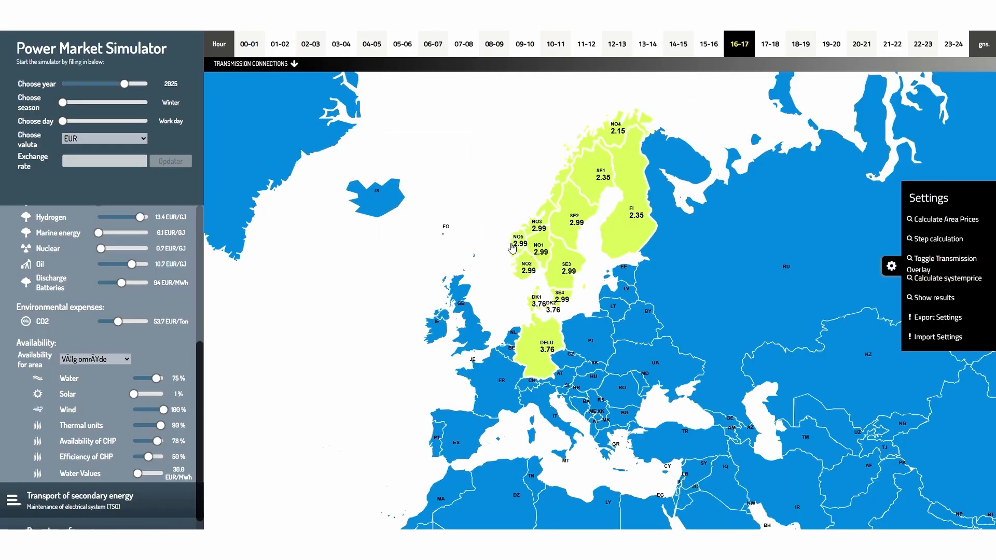